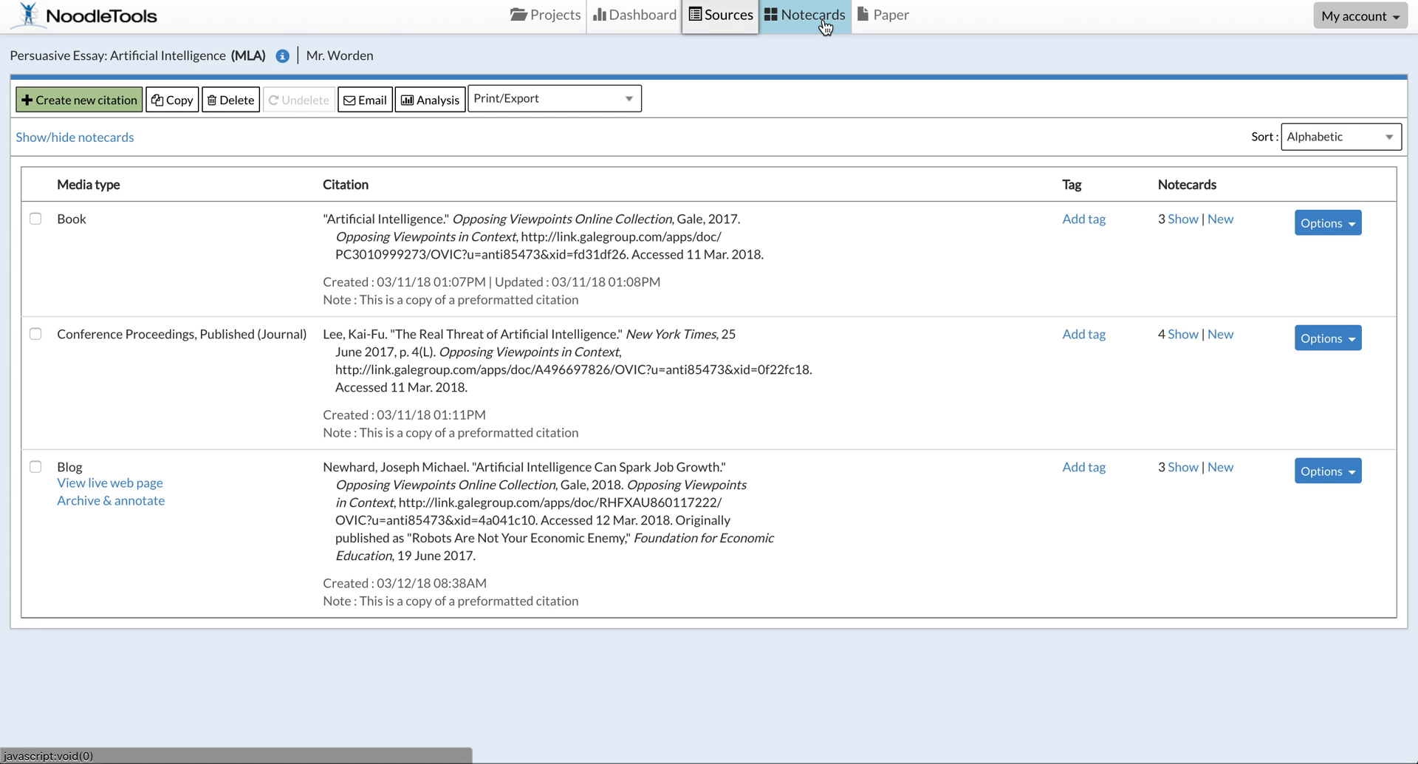
- Open the project's notecards and spread the stacked cards out across the tabletop so each one is separate
left_click(825, 27)
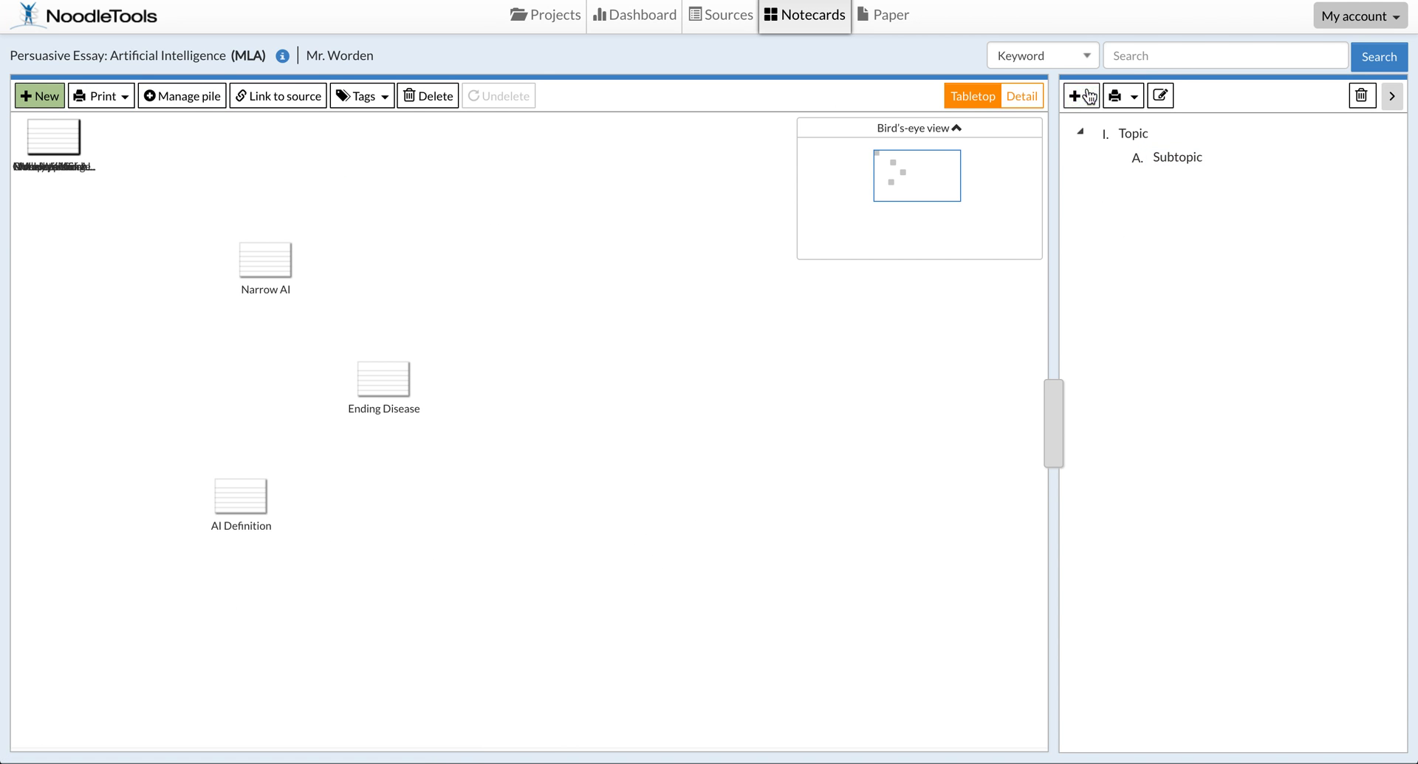
left_click(58, 143)
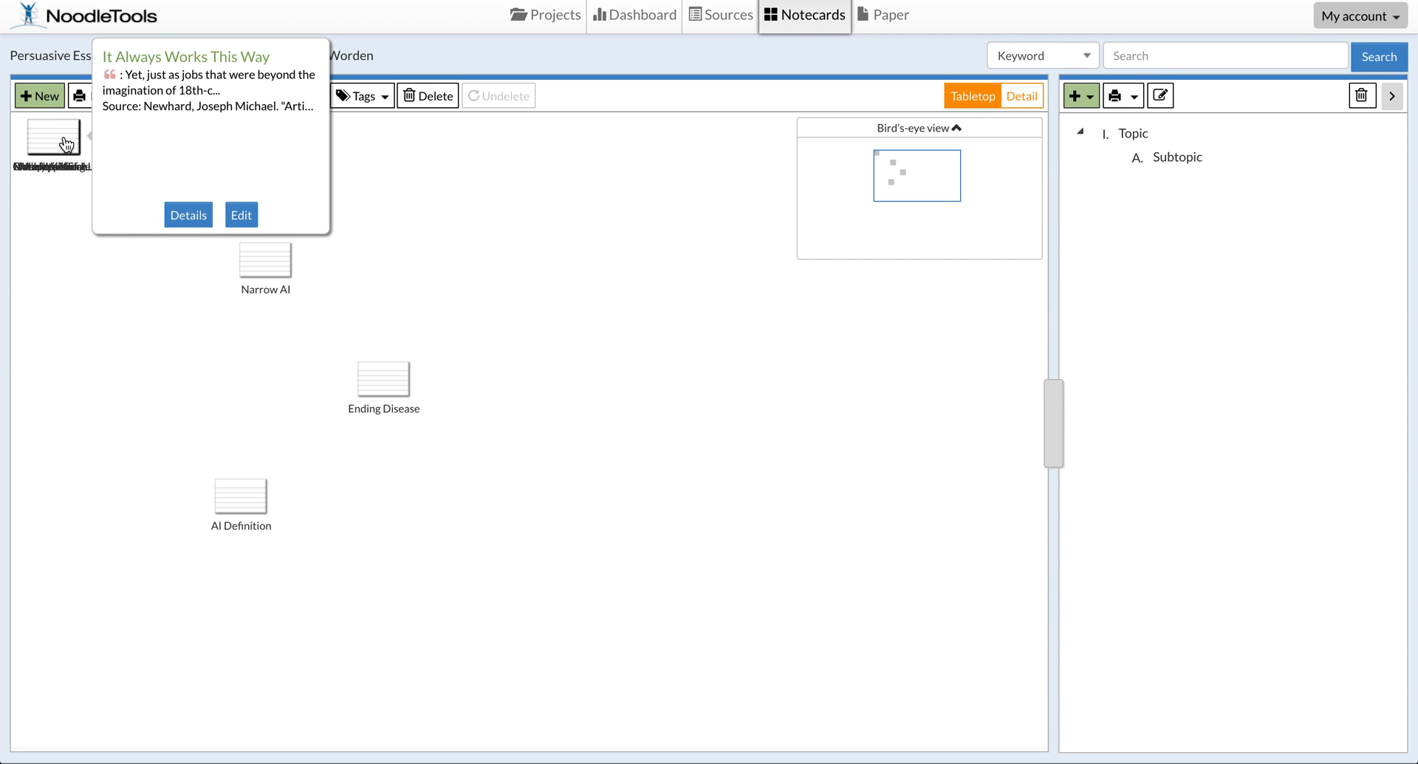
left_click_drag(56, 148, 317, 217)
left_click(56, 142)
left_click_drag(57, 144, 612, 351)
left_click(58, 142)
left_click_drag(56, 144, 108, 377)
left_click(64, 146)
left_click_drag(59, 146, 202, 349)
left_click(57, 142)
left_click_drag(57, 144, 554, 572)
left_click(70, 148)
left_click(64, 140)
left_click_drag(63, 142, 738, 485)
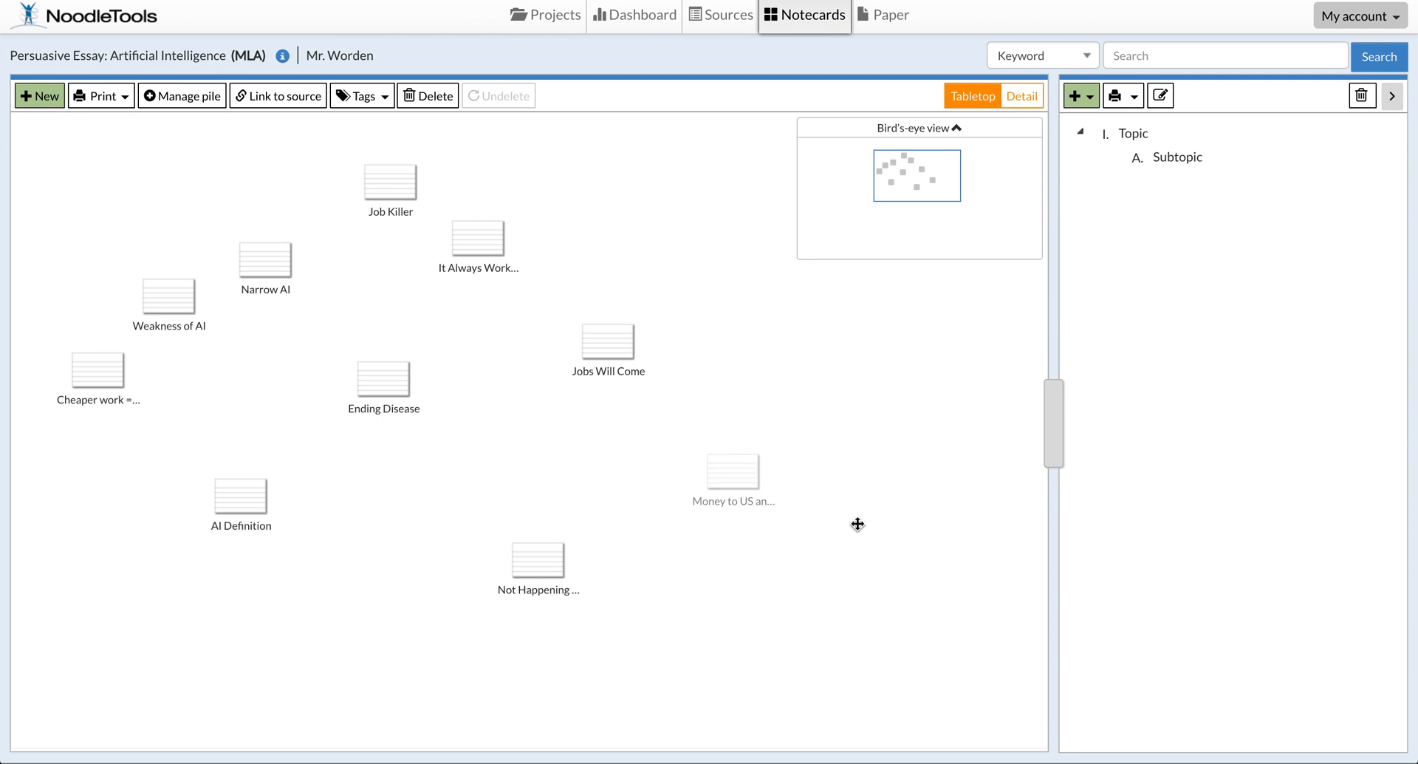
mouse_move(920, 181)
left_mouse_down()
mouse_move(853, 164)
mouse_move(775, 273)
mouse_move(788, 260)
mouse_move(912, 301)
mouse_move(1058, 322)
mouse_move(1086, 167)
mouse_move(987, 126)
mouse_move(907, 180)
left_mouse_up()
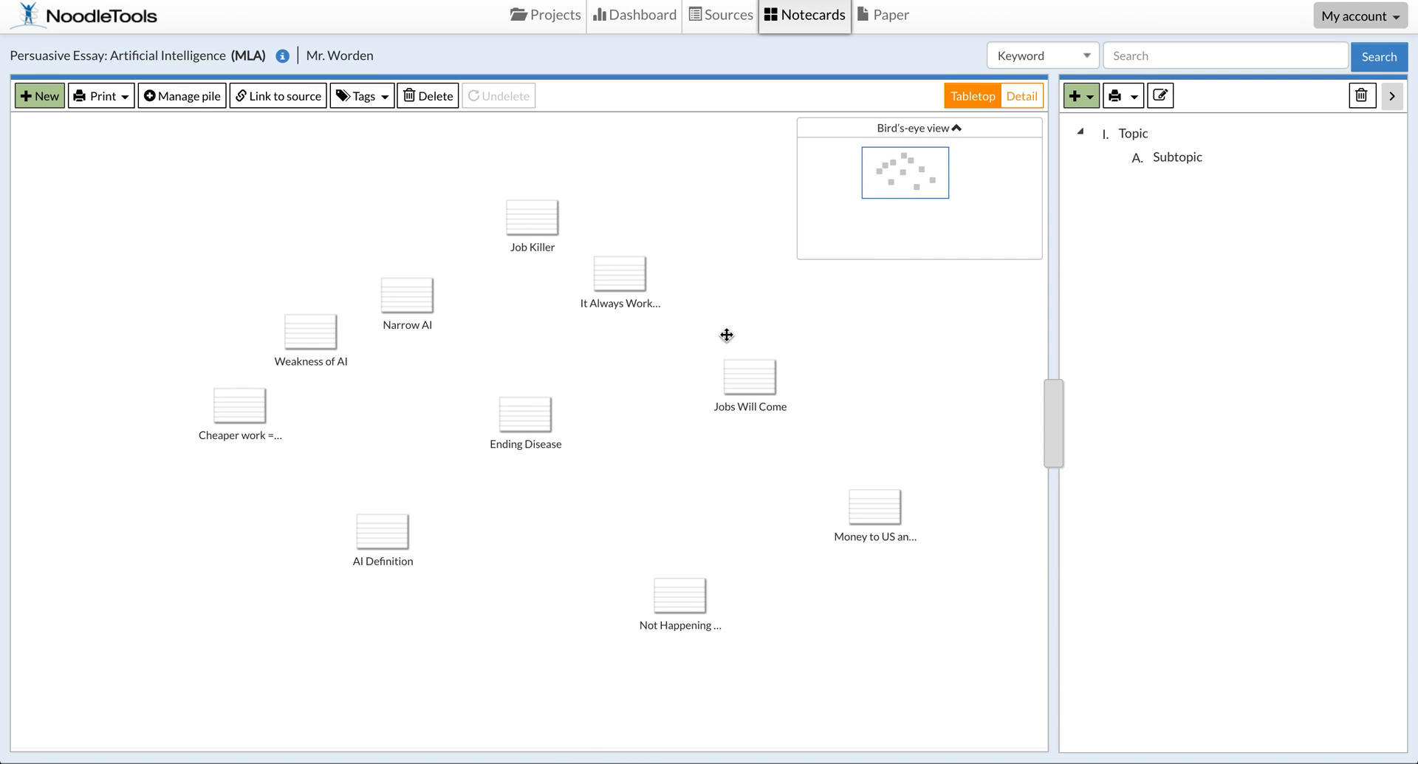
- Move the Weakness of AI card to the tabletop's upper-left area and group Narrow AI with AI Definition at the lower left
left_click(303, 334)
left_click_drag(303, 334, 225, 227)
left_click(399, 316)
left_click_drag(399, 316, 166, 612)
left_click_drag(364, 544, 254, 608)
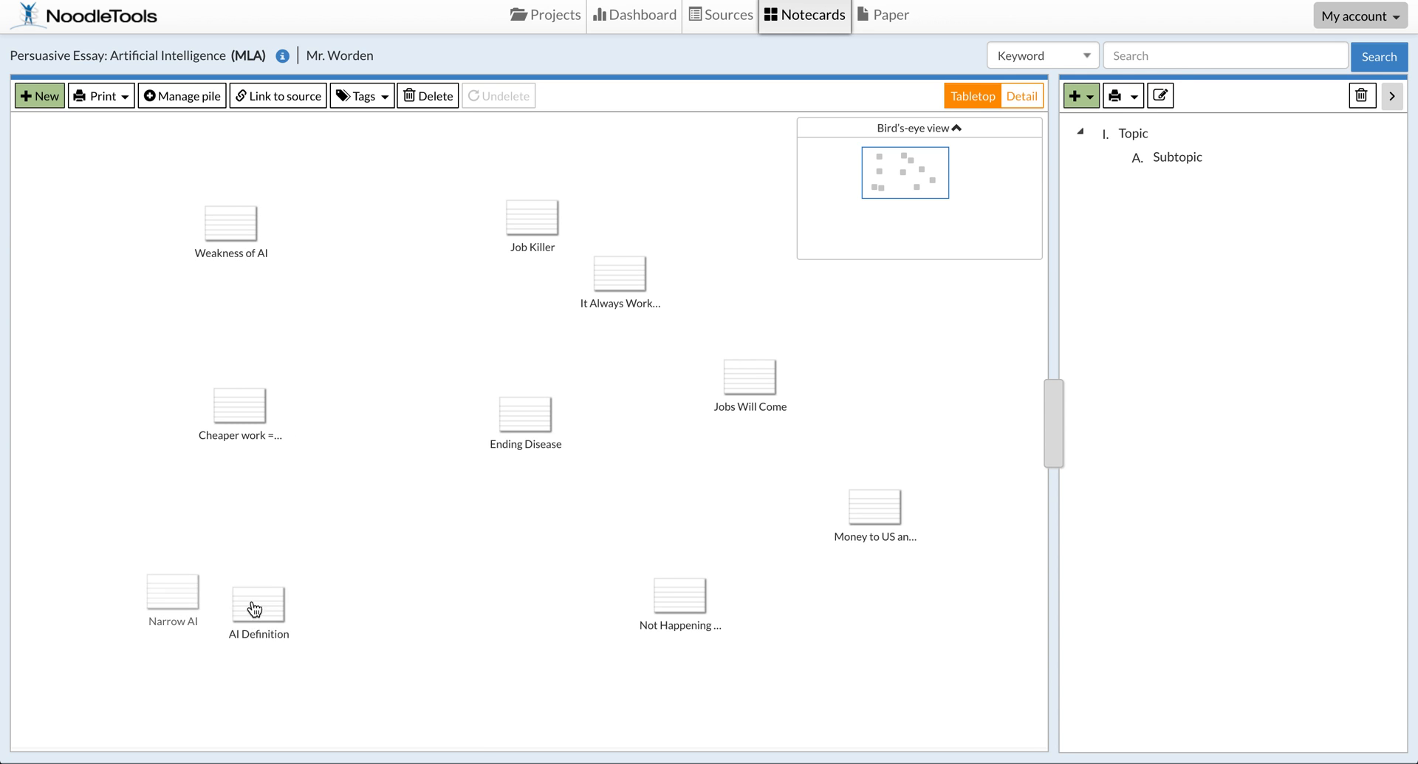
- Gather Cheaper work, Jobs Will Come and Ending Disease near the Money to US and China card on the tabletop's right side
left_click(247, 416)
left_click_drag(247, 416, 923, 359)
left_click(781, 384)
left_click_drag(781, 384, 813, 344)
left_click(855, 515)
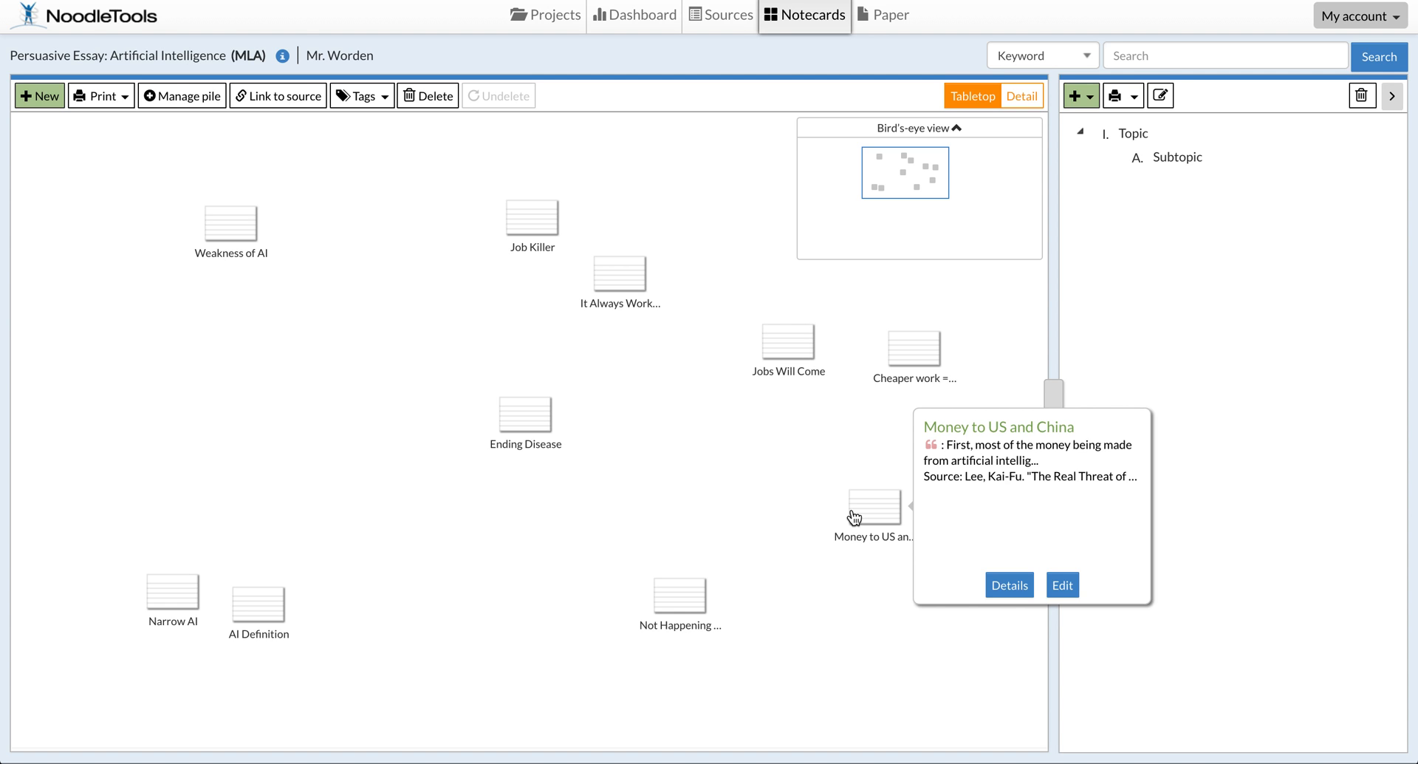
left_click(553, 432)
left_click_drag(532, 428, 735, 489)
- Reposition Not Happening at the tabletop's lower middle, It Always Works This Way above Jobs Will Come, and Job Killer above AI Definition
left_click(675, 589)
left_click_drag(674, 590, 539, 606)
left_click_drag(613, 290, 808, 292)
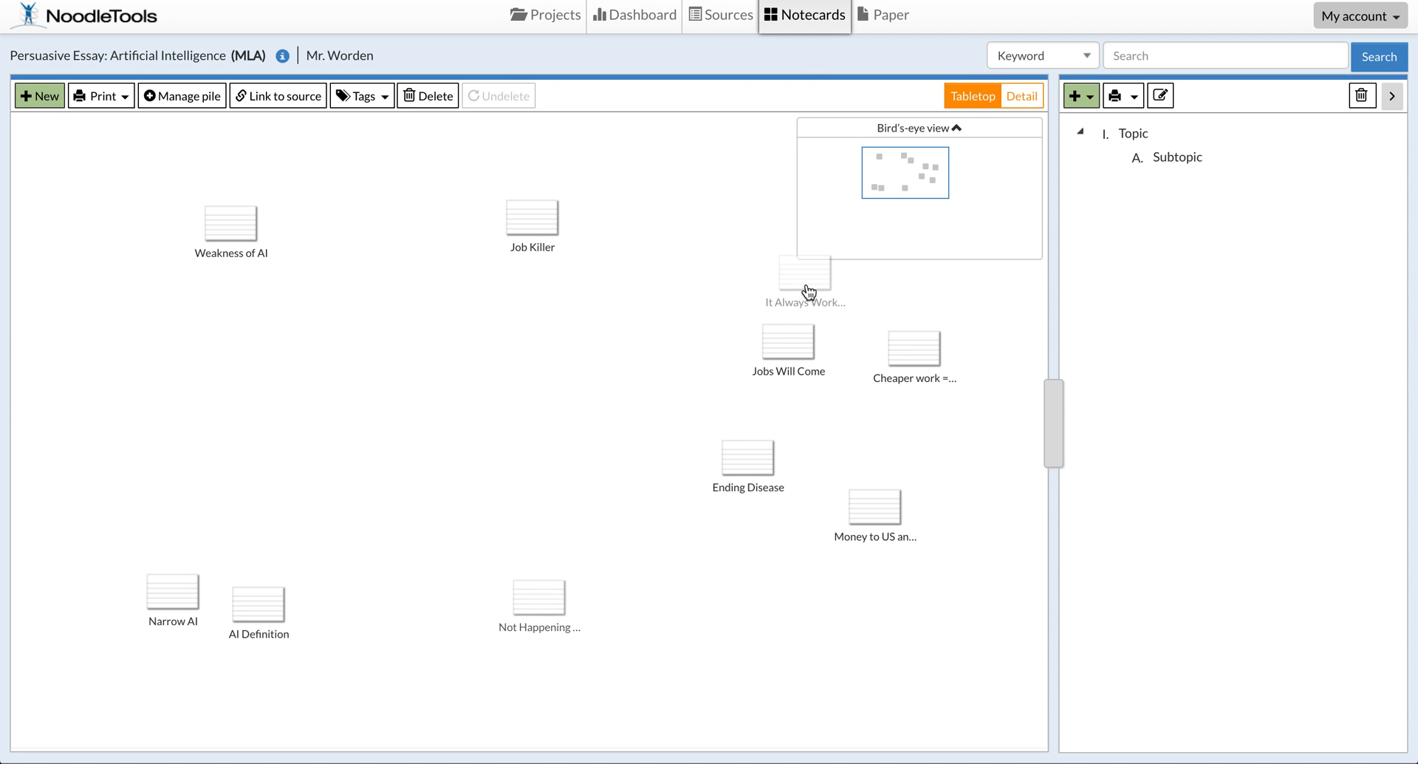
left_click_drag(555, 225, 379, 454)
left_click_drag(620, 277, 725, 276)
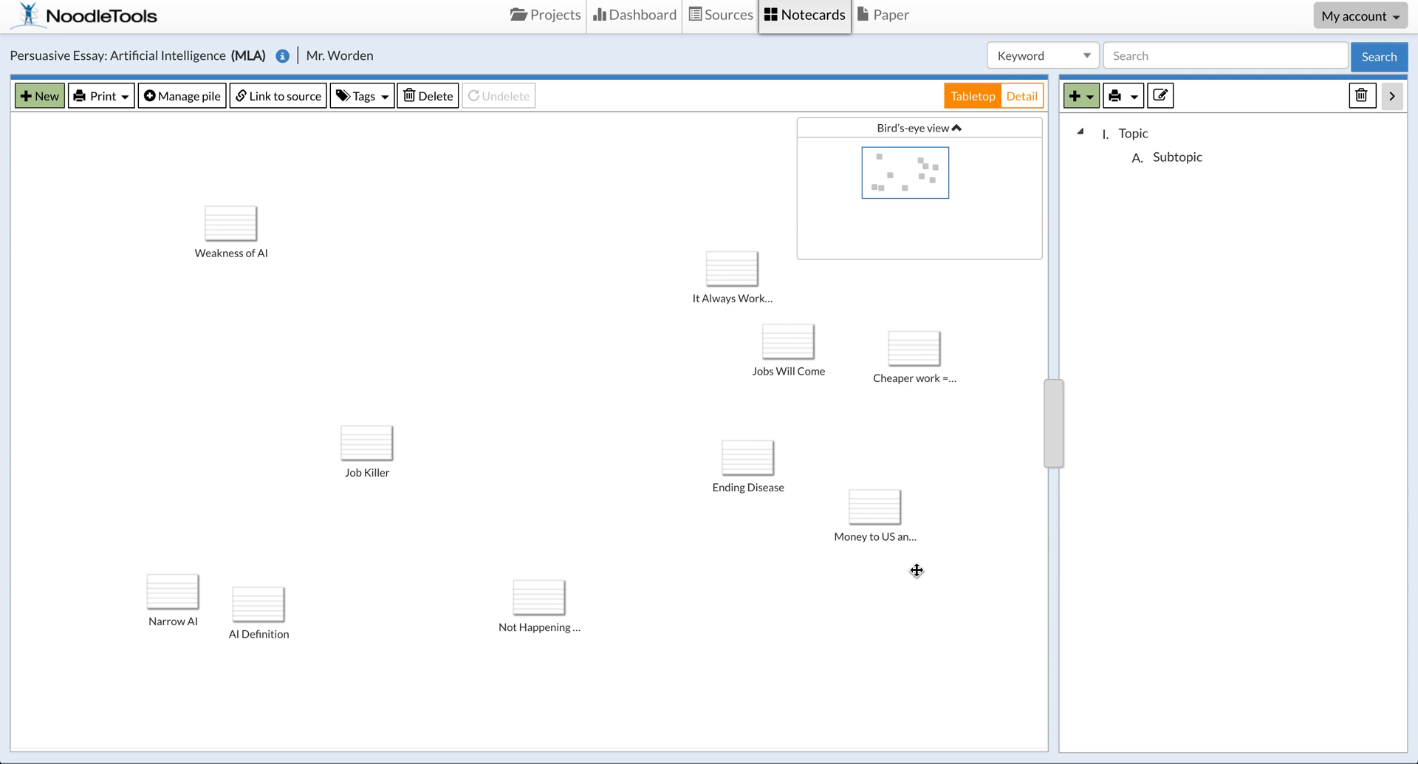
- Stack Jobs Will Come onto It Always Works This Way to create a pile titled Past Examples
mouse_move(863, 495)
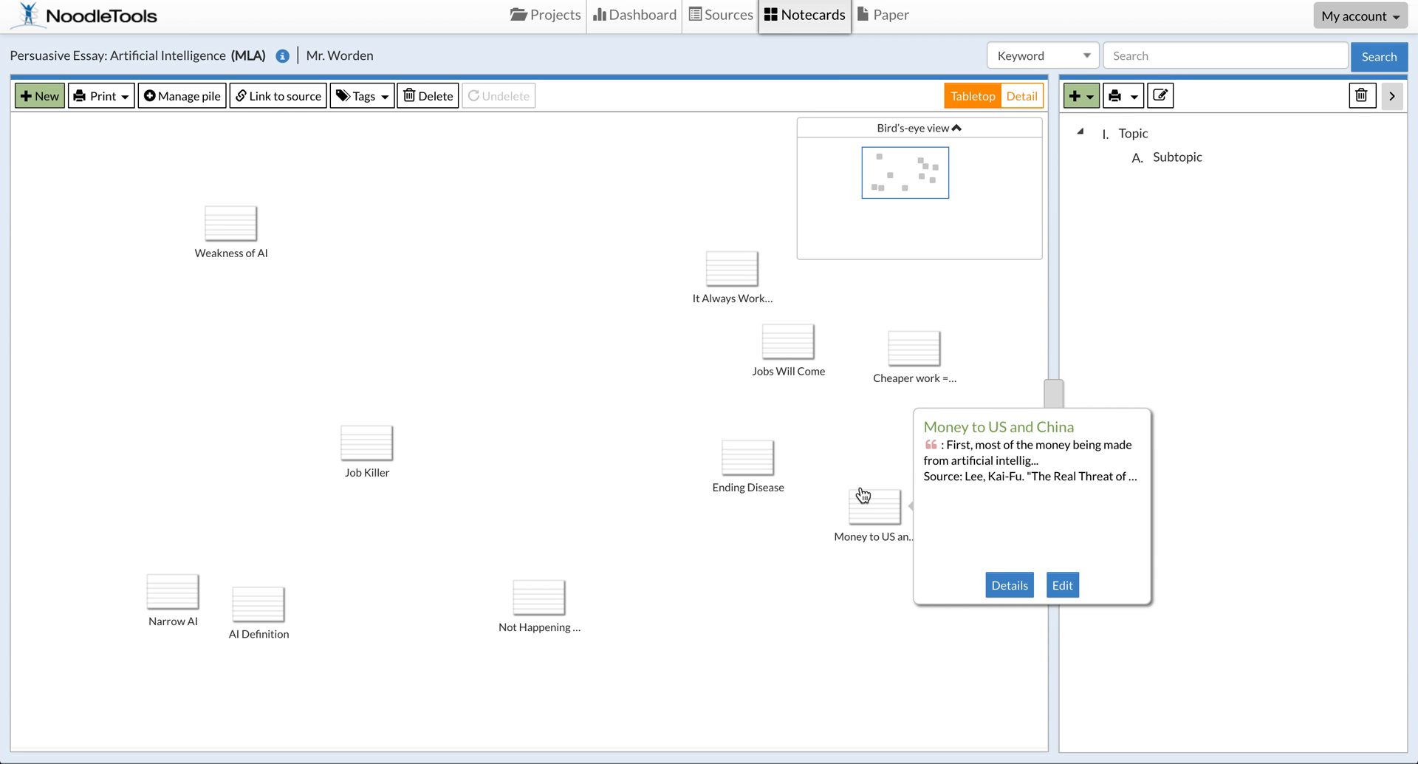
mouse_move(380, 446)
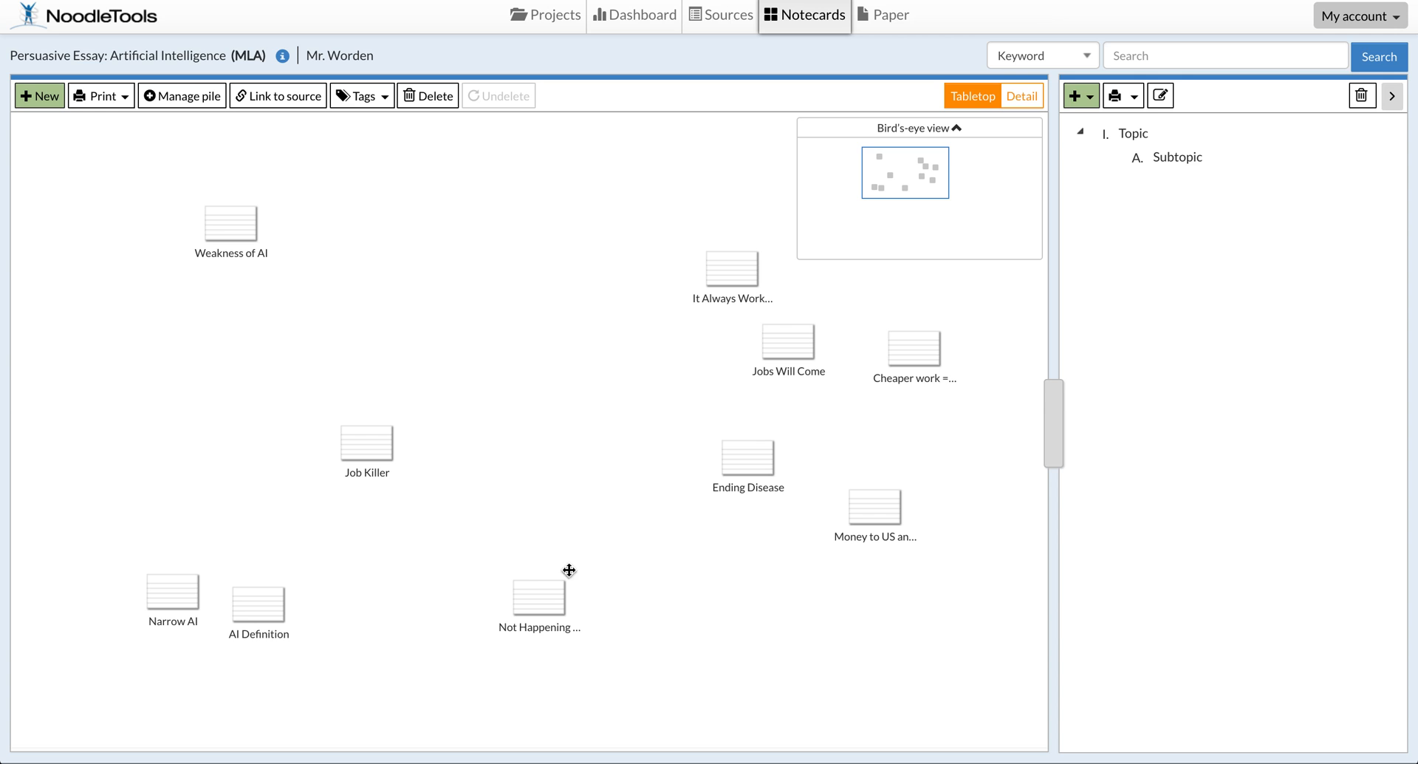
mouse_move(546, 602)
left_click(811, 338)
left_click_drag(792, 348, 735, 275)
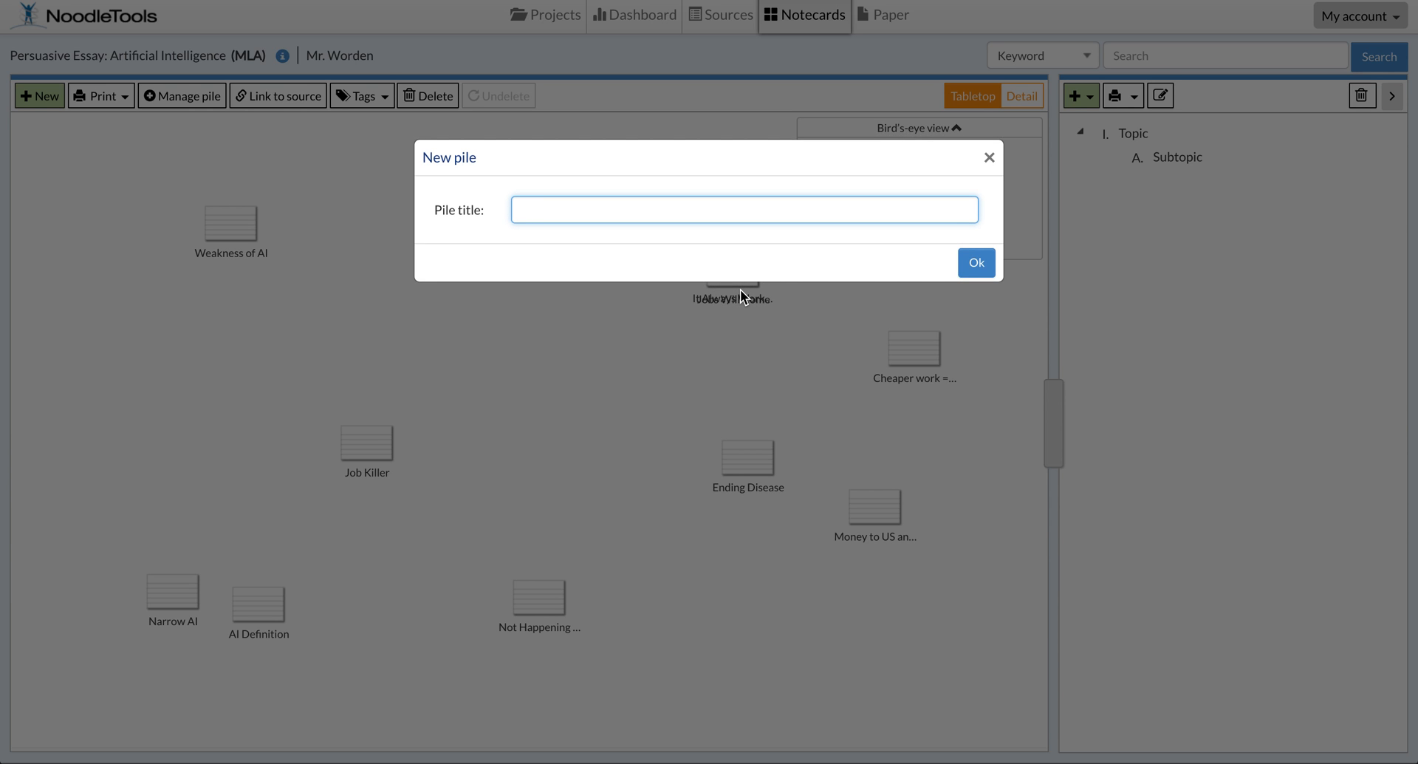
type("Past Precedence")
key("BackSpace")
key("BackSpace")
key("BackSpace")
key("BackSpace")
key("BackSpace")
key("BackSpace")
key("BackSpace")
key("BackSpace")
key("BackSpace")
key("BackSpace")
type("Examples")
left_click(975, 265)
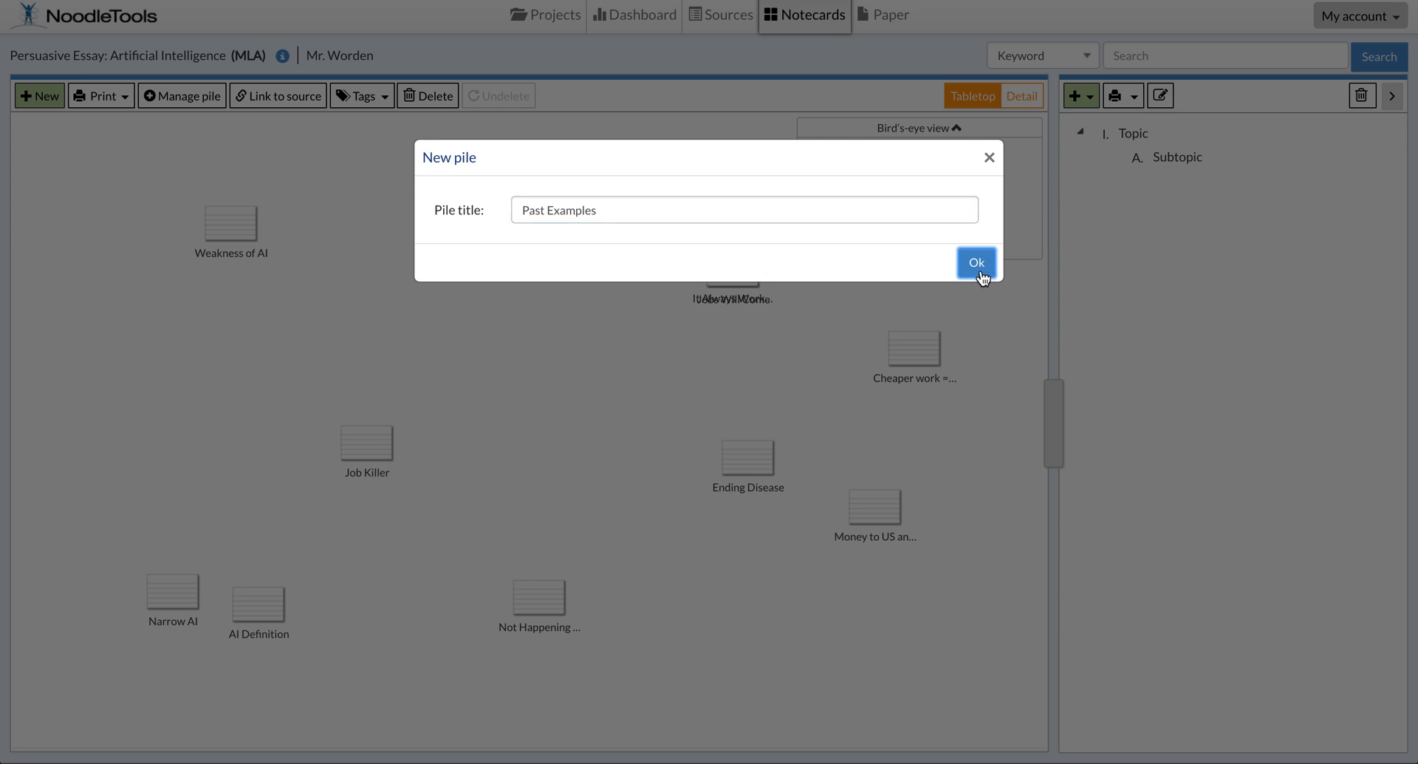
- Inspect the cards in the Past Examples pile, view the Jobs Will Come notecard, close it and clear the selection
left_click(741, 285)
left_click(742, 288)
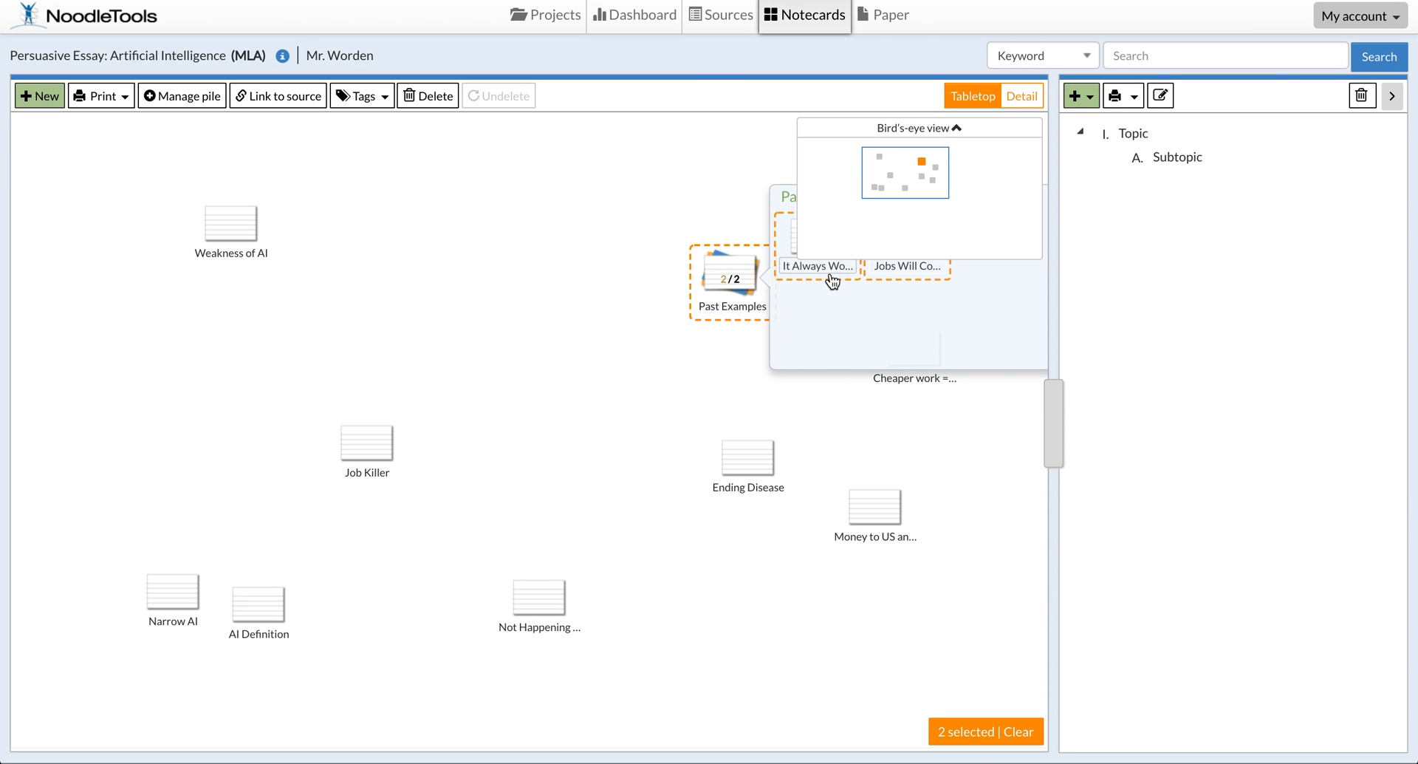
left_click(833, 279)
double_click(911, 273)
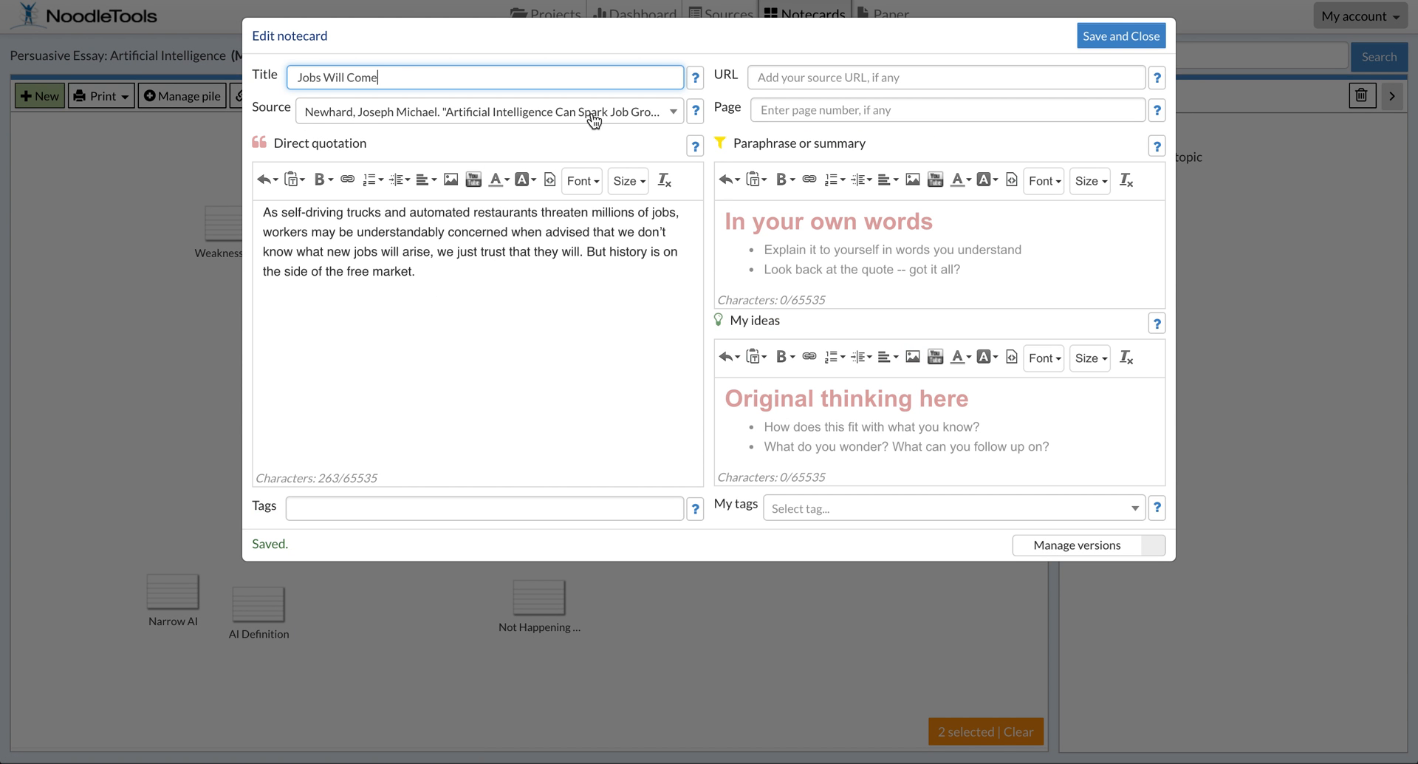
left_click(1100, 43)
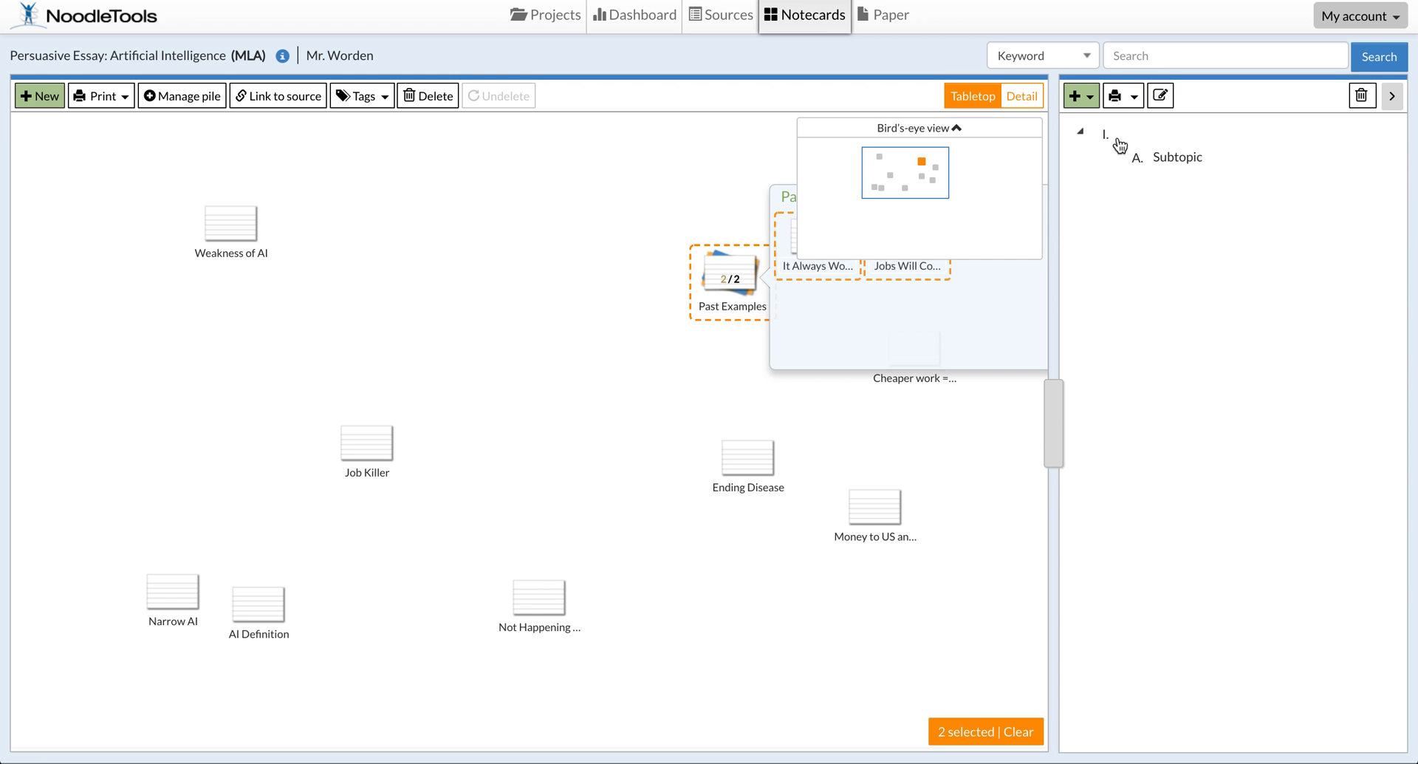
left_click(738, 289)
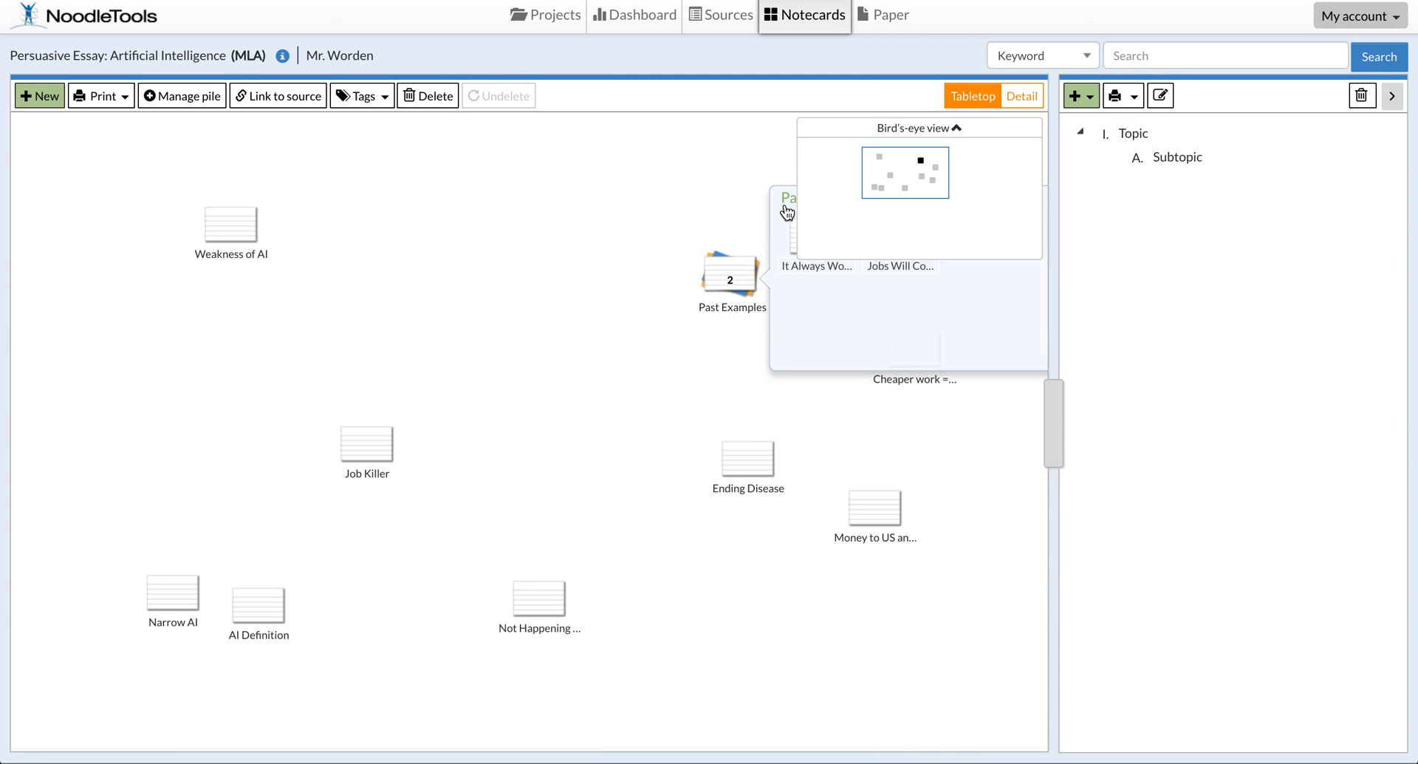
- Rename the outline's first topic as Artificial Intelligence
left_click(1162, 138)
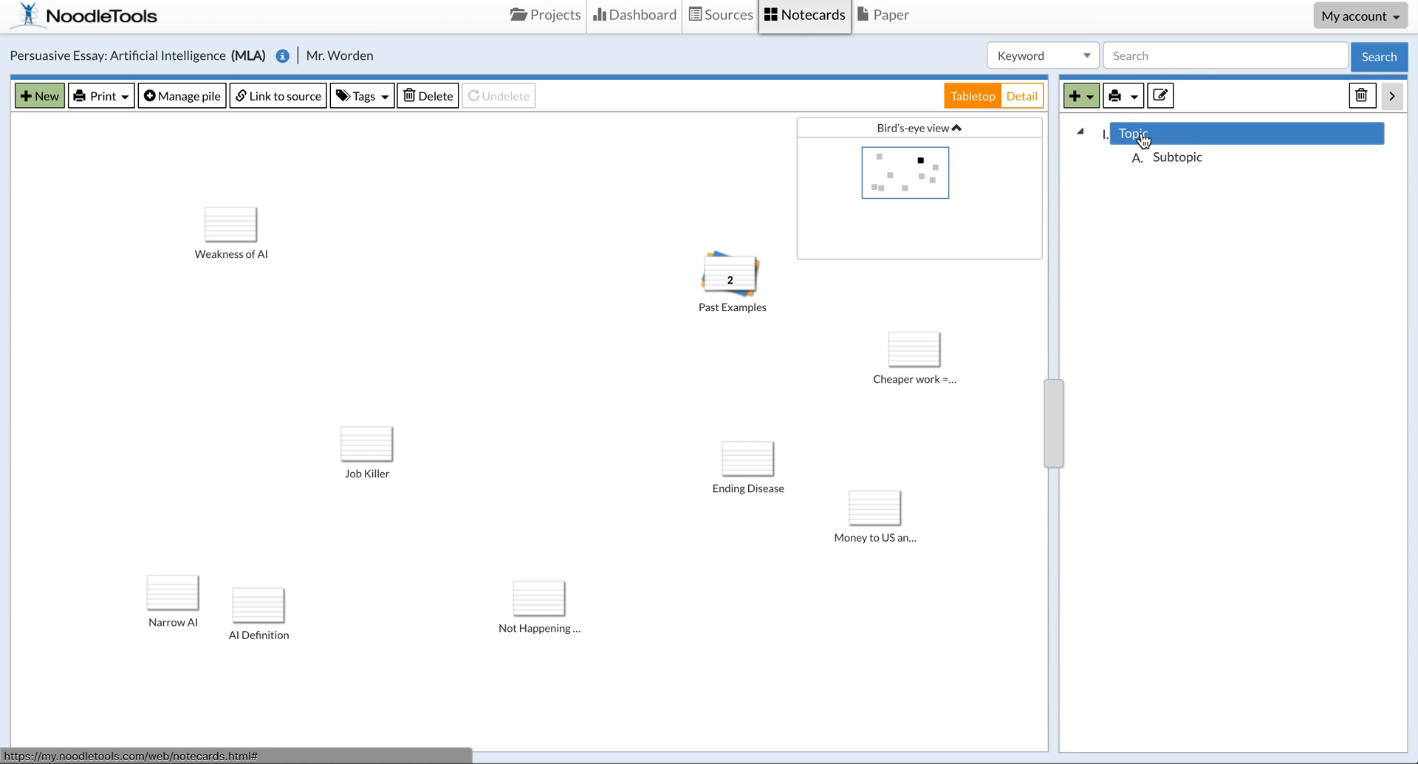
left_click(1143, 139)
type("Aritif")
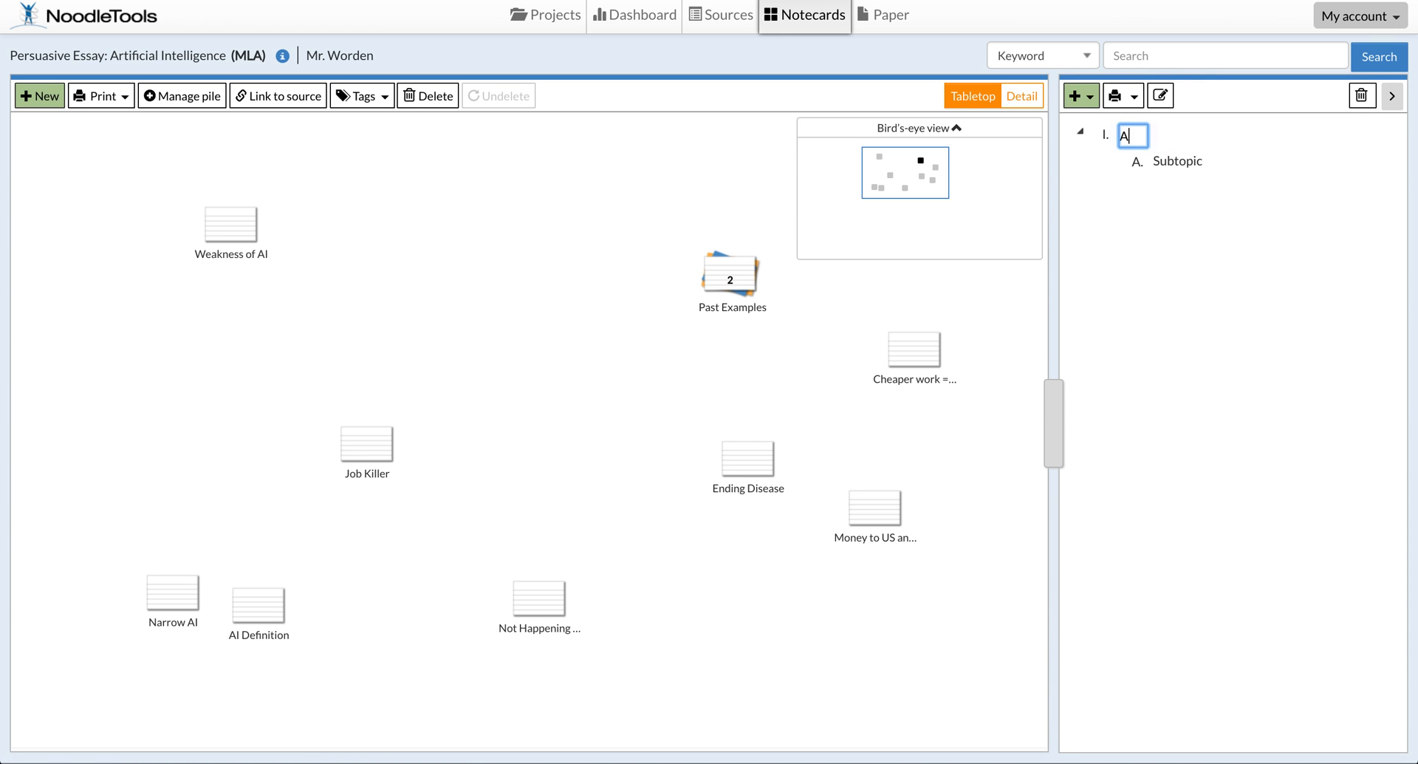
key("BackSpace")
key("BackSpace")
key("BackSpace")
key("BackSpace")
type("tficial Intelli")
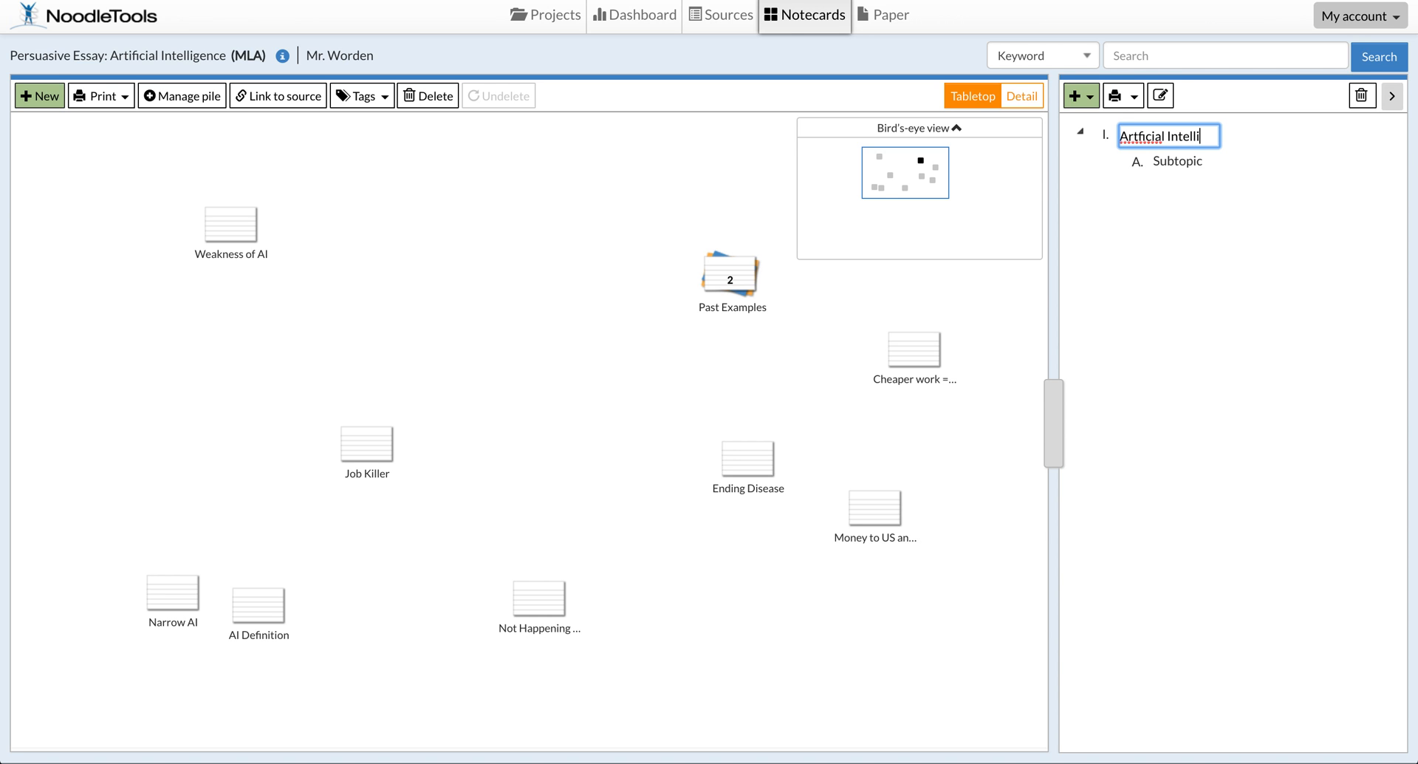
type("gence")
key("Left")
key("Left")
key("Left")
key("Left")
key("Left")
key("Left")
key("Left")
key("Left")
type("i")
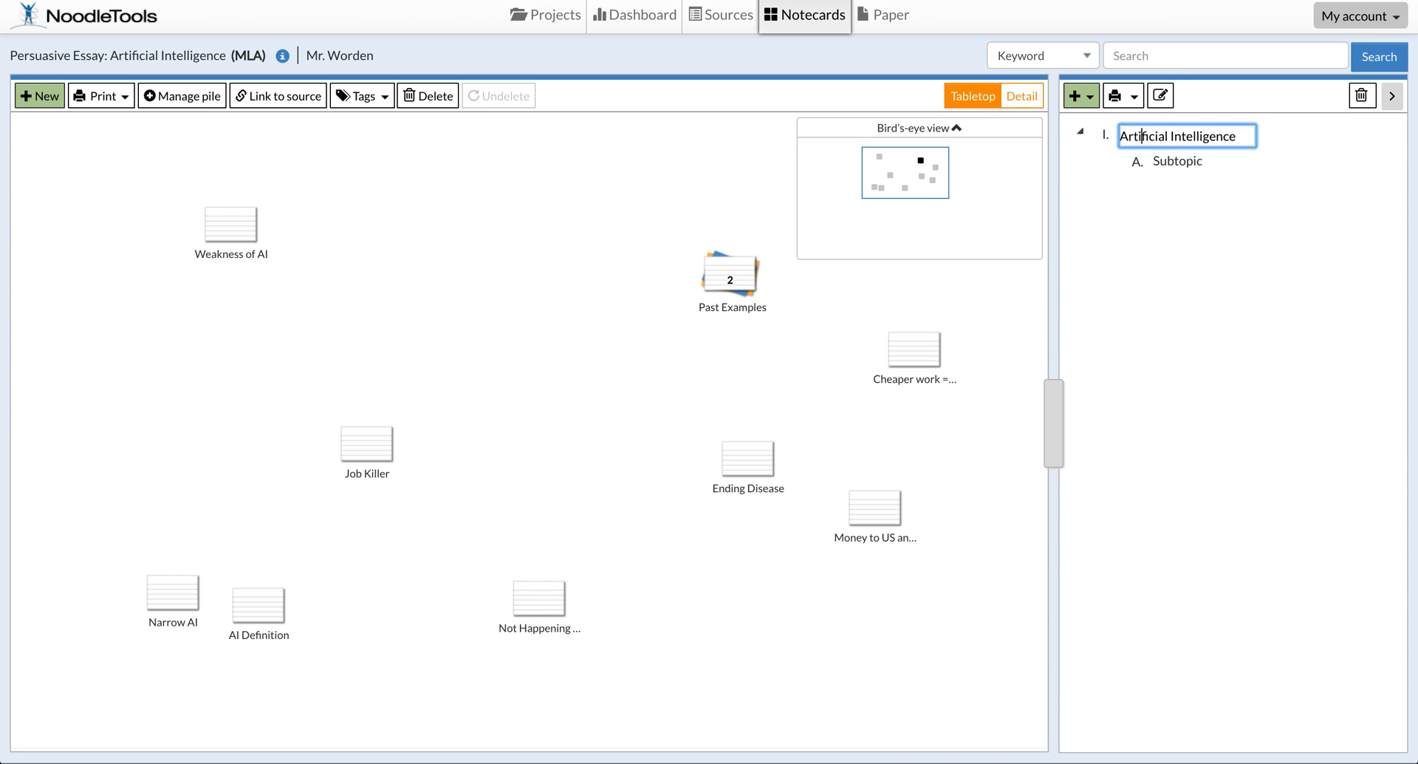
- Rename the subtopic under Artificial Intelligence as Intro
left_click(1163, 168)
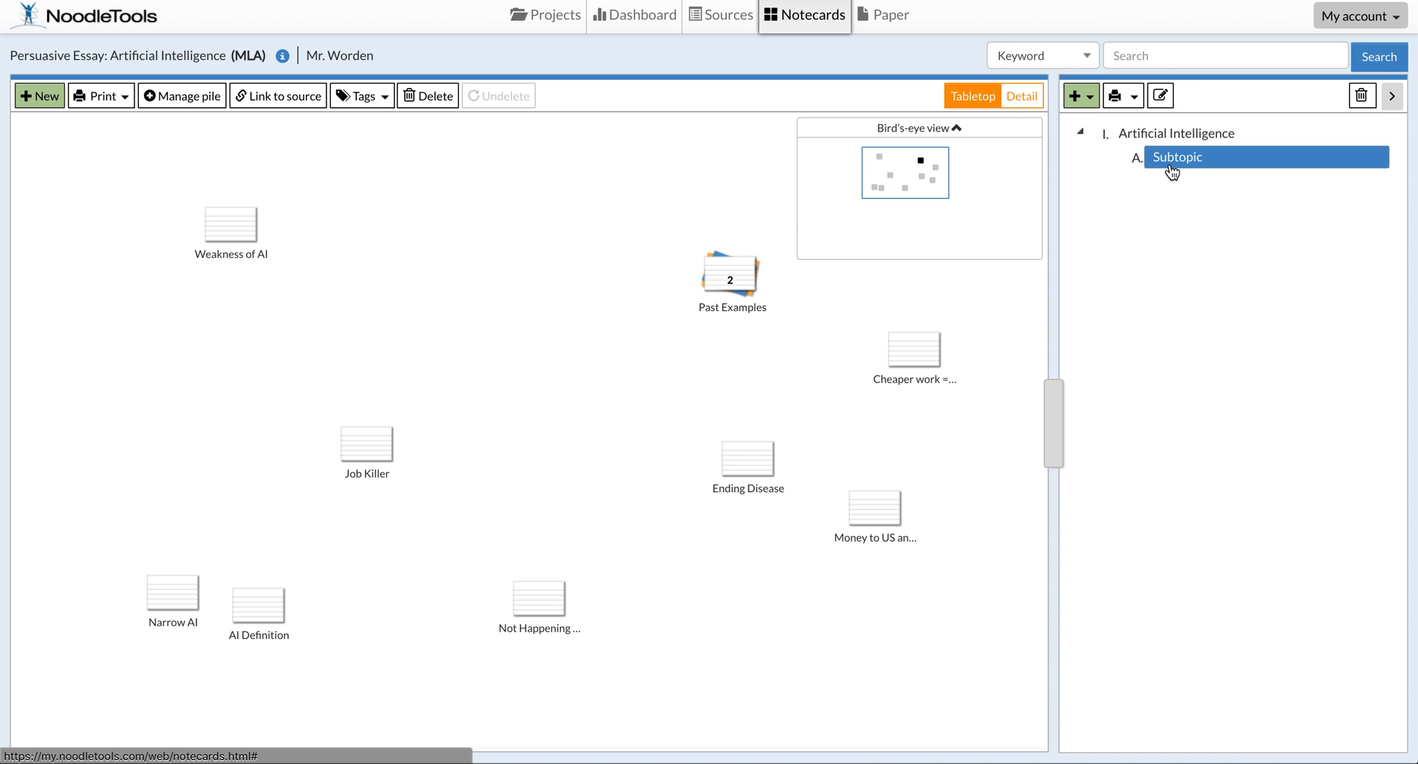
left_click(1171, 166)
type("Intro")
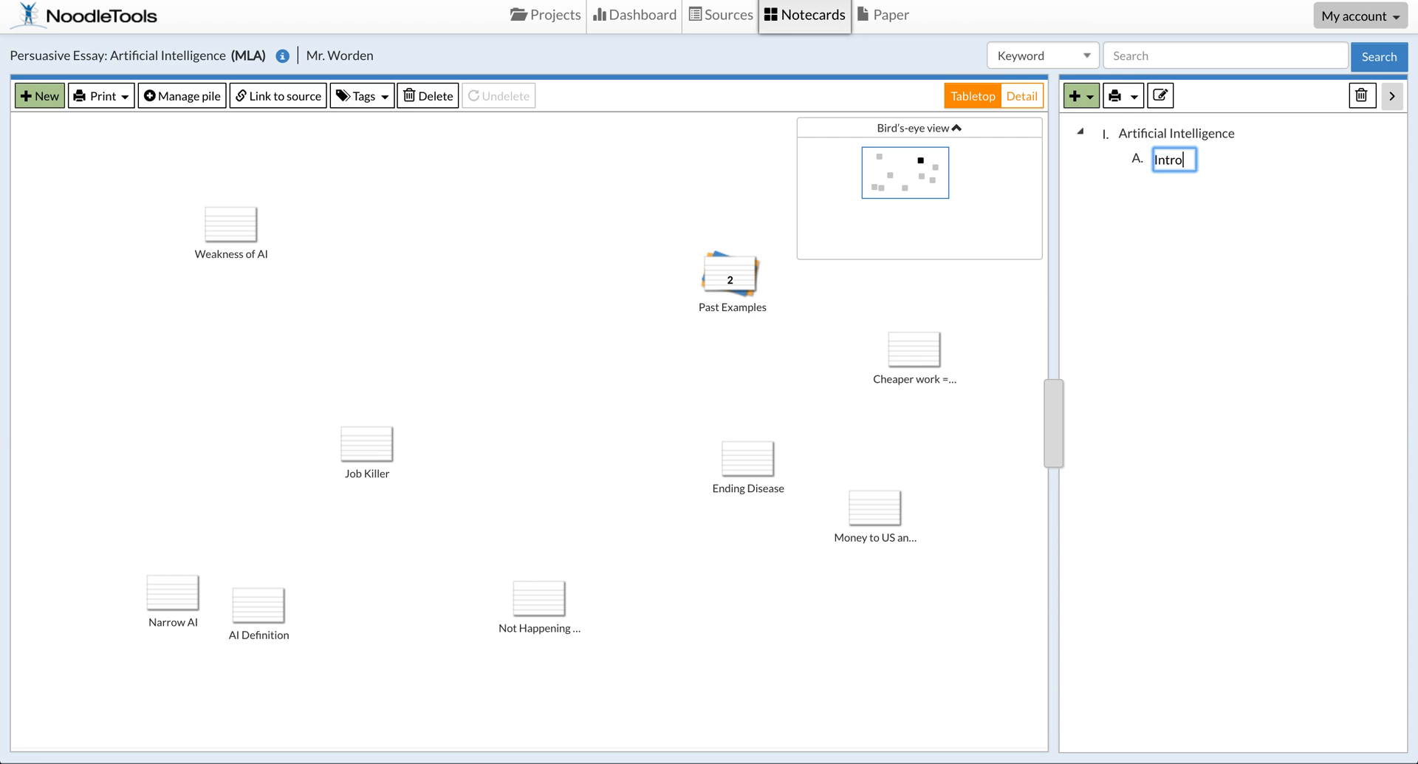
key("Return")
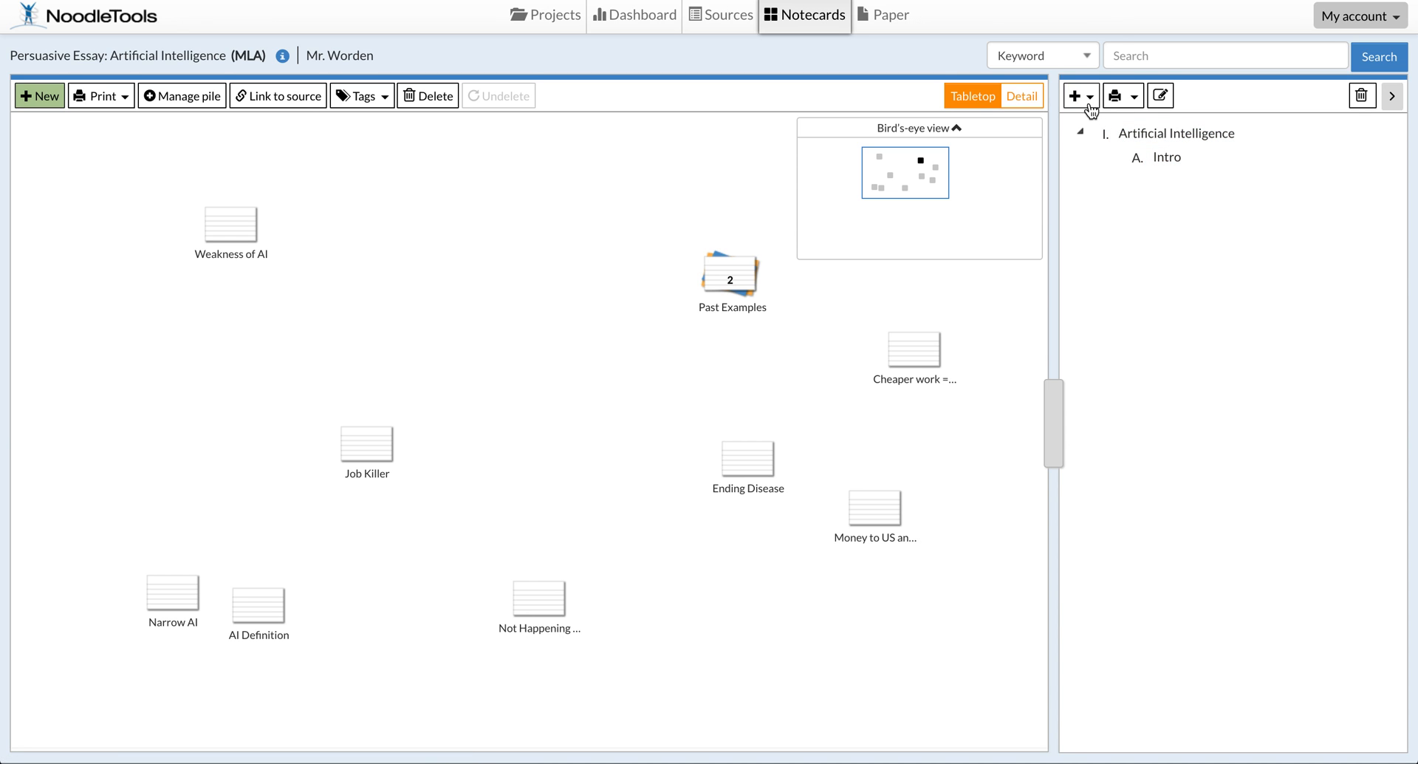
- Add a new outline topic, nest it under Artificial Intelligence below Intro, and name it Body 1
left_click(1091, 110)
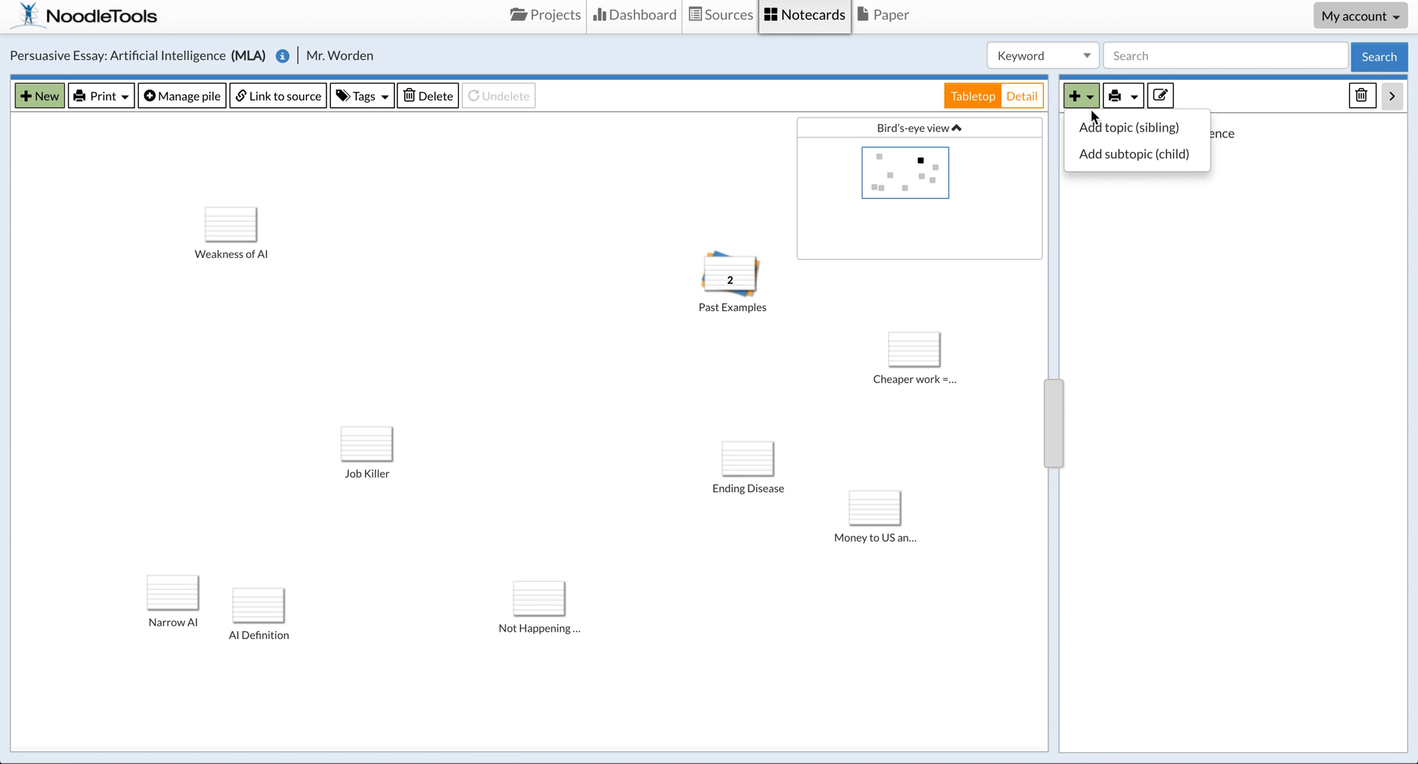
left_click(1093, 127)
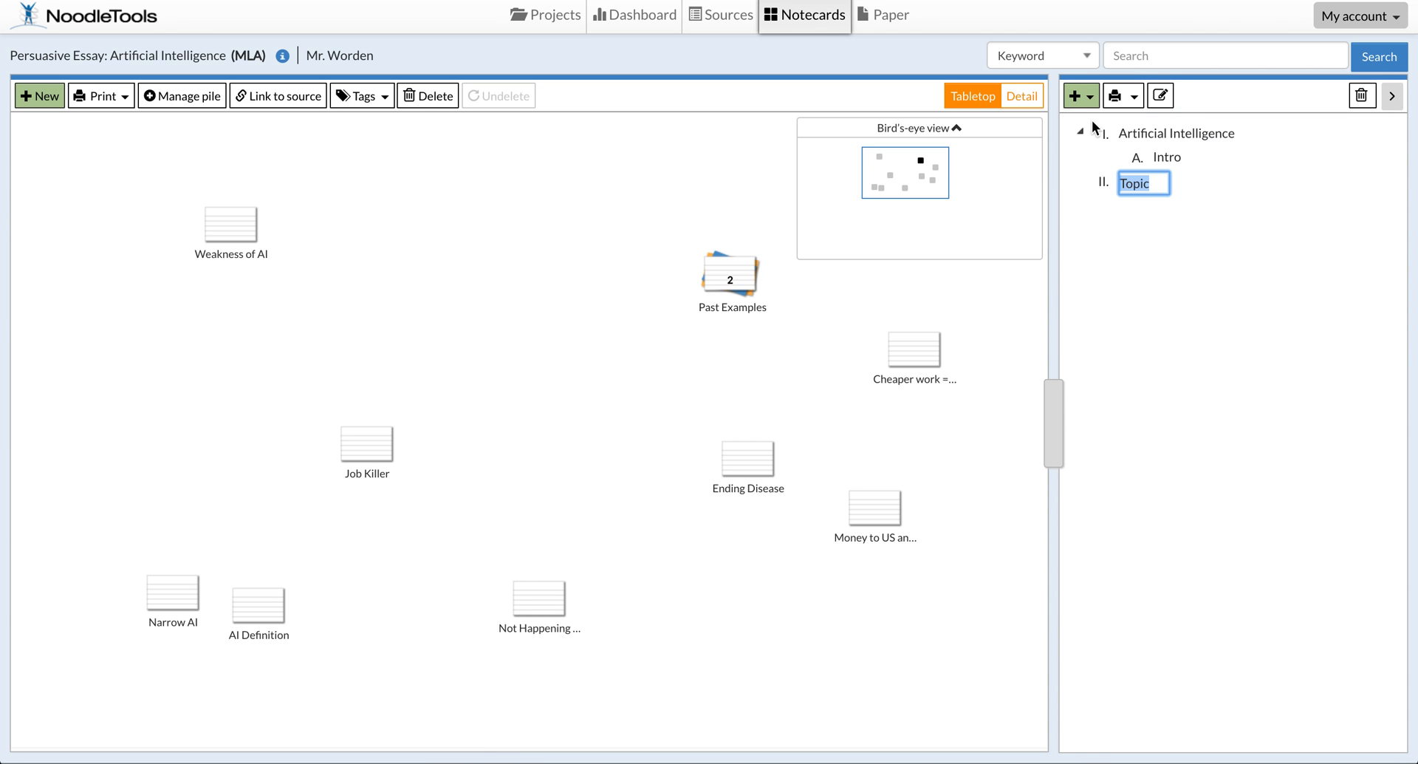
left_click(1109, 183)
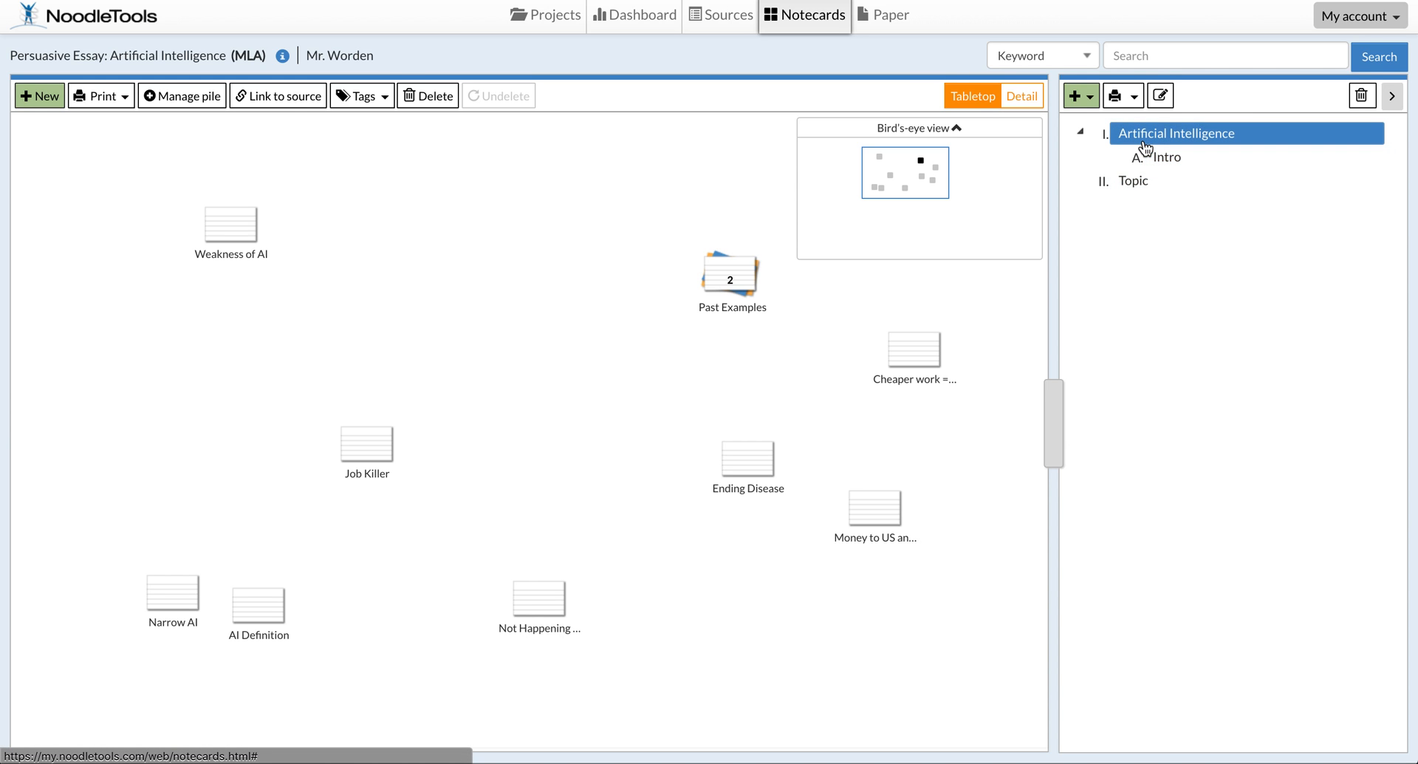
left_click(1127, 185)
left_click_drag(1135, 162, 1137, 137)
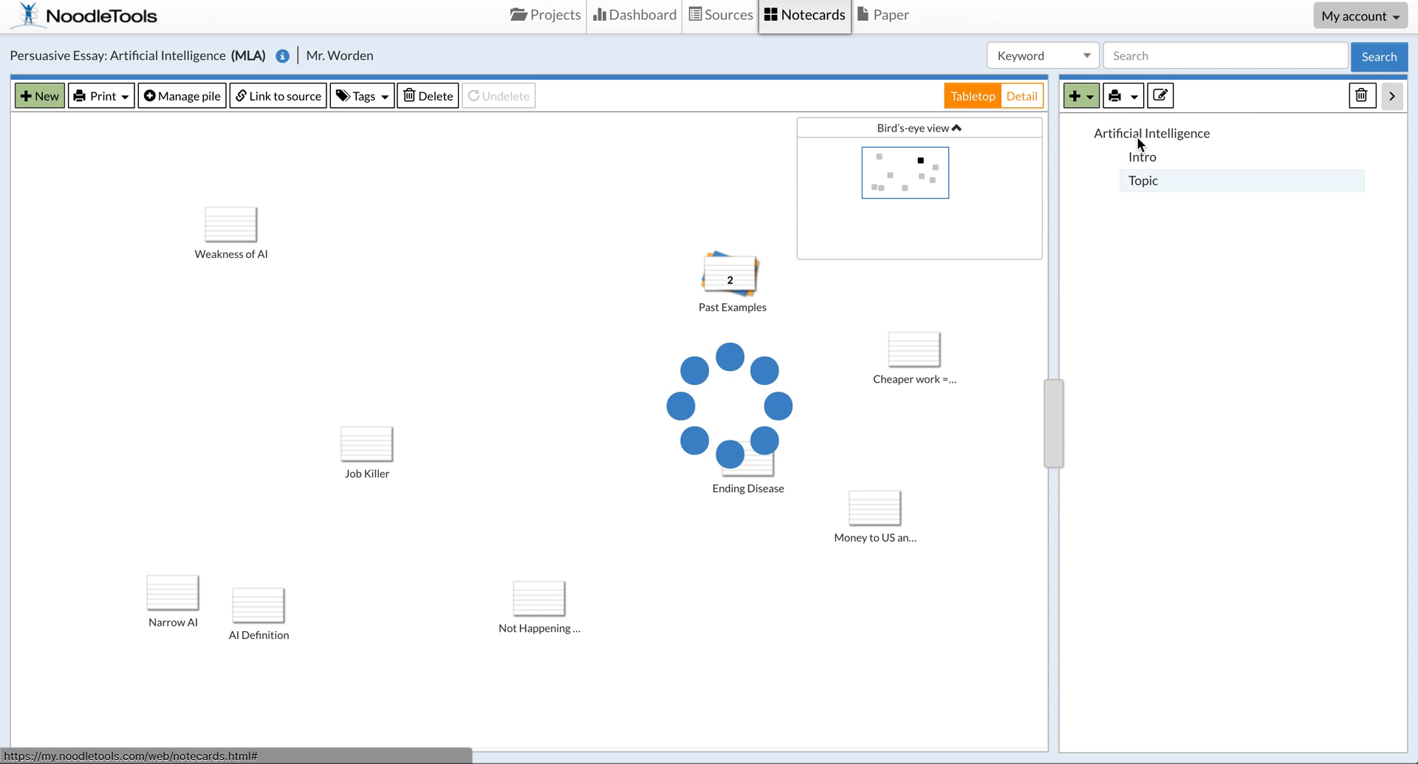
left_click(1167, 185)
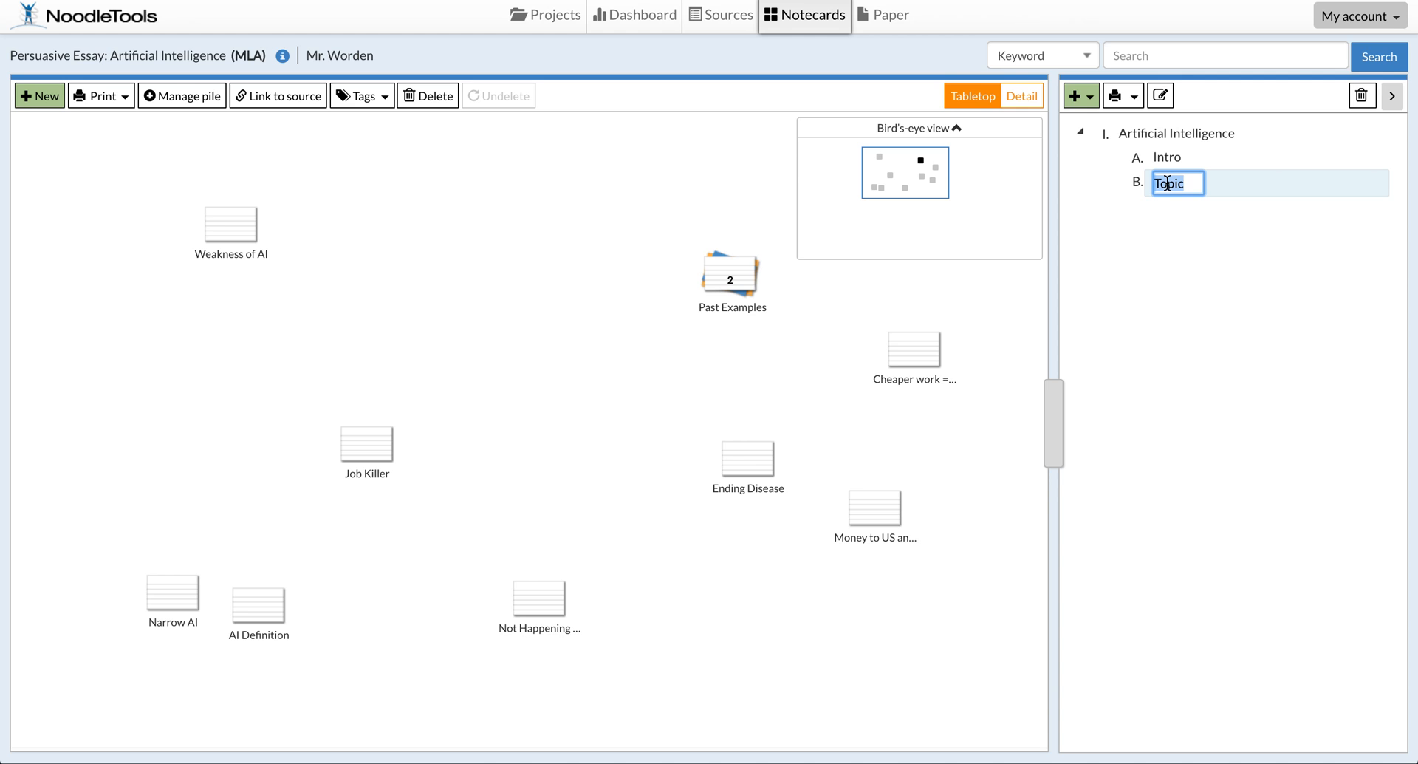
type("Body 1")
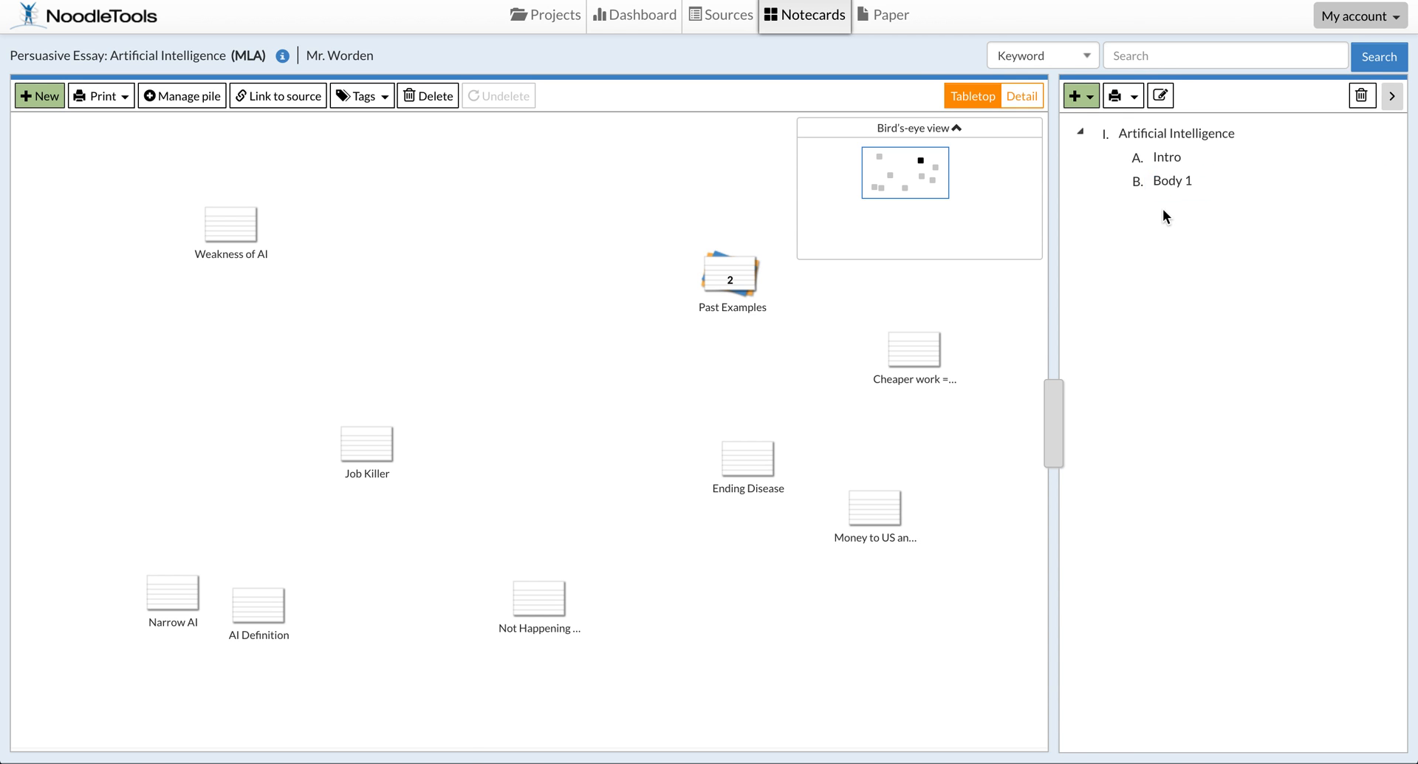
- Add a subtopic named Body 2 under the Artificial Intelligence topic
left_click(1159, 135)
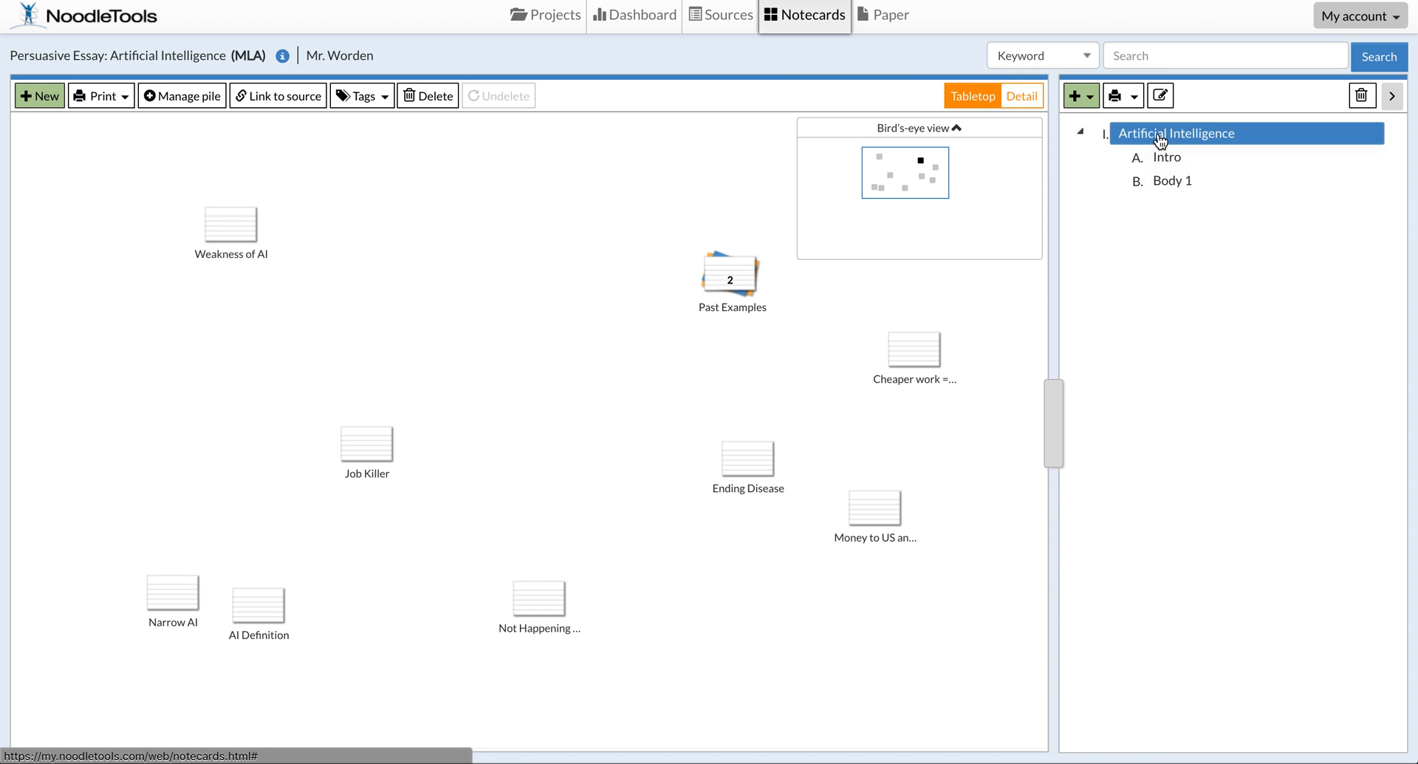
left_click(1083, 96)
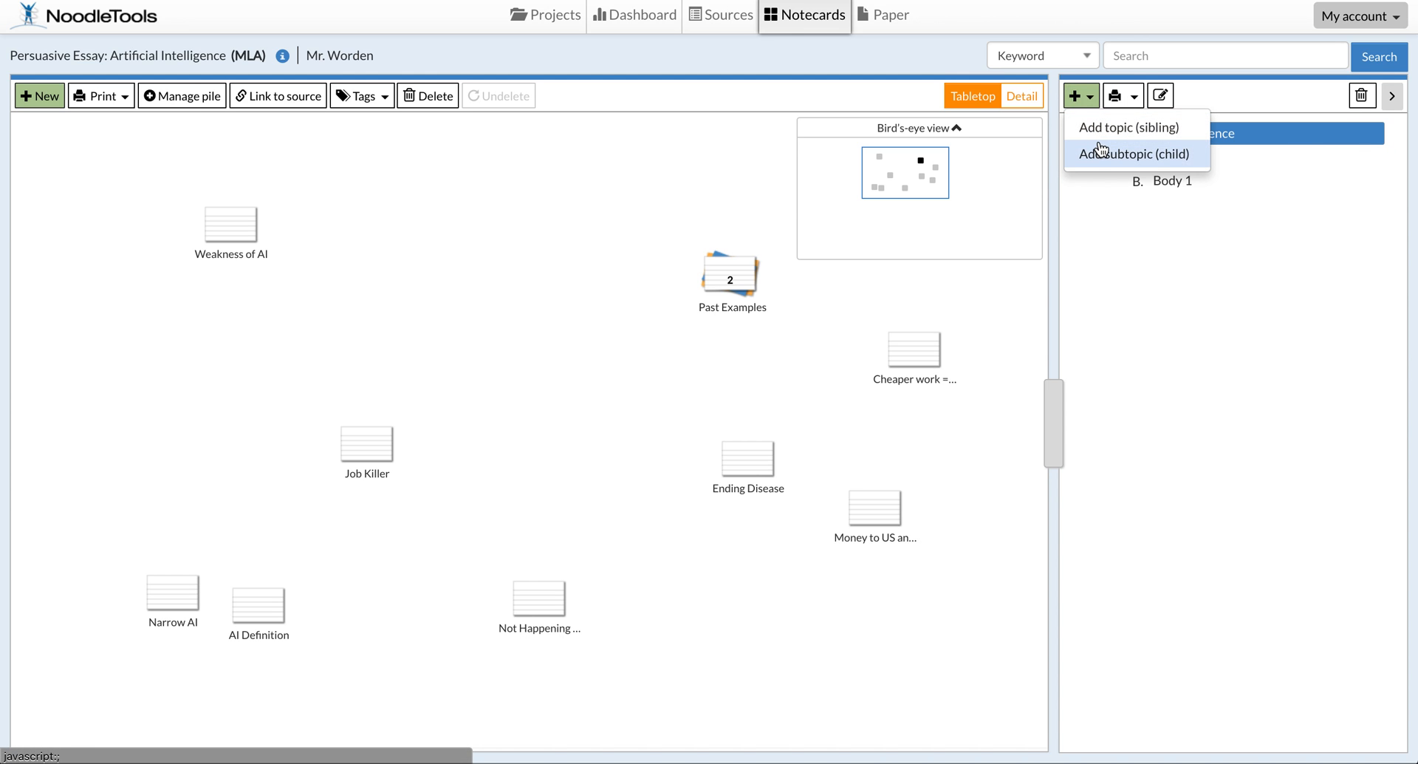
left_click(1095, 153)
type("Body 2")
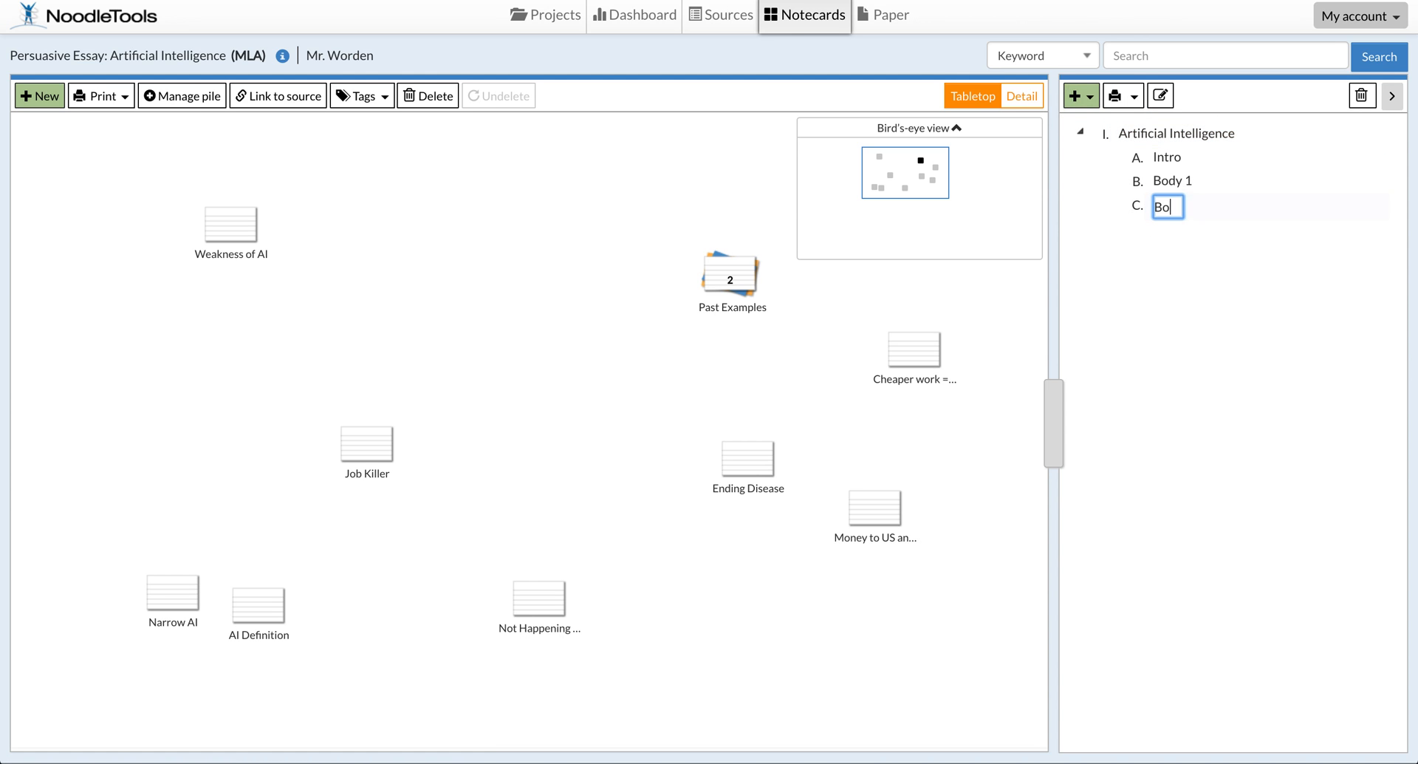
left_click(1178, 181)
- Add a subtopic named Body 3 under the Artificial Intelligence topic in the outline
left_click(1141, 134)
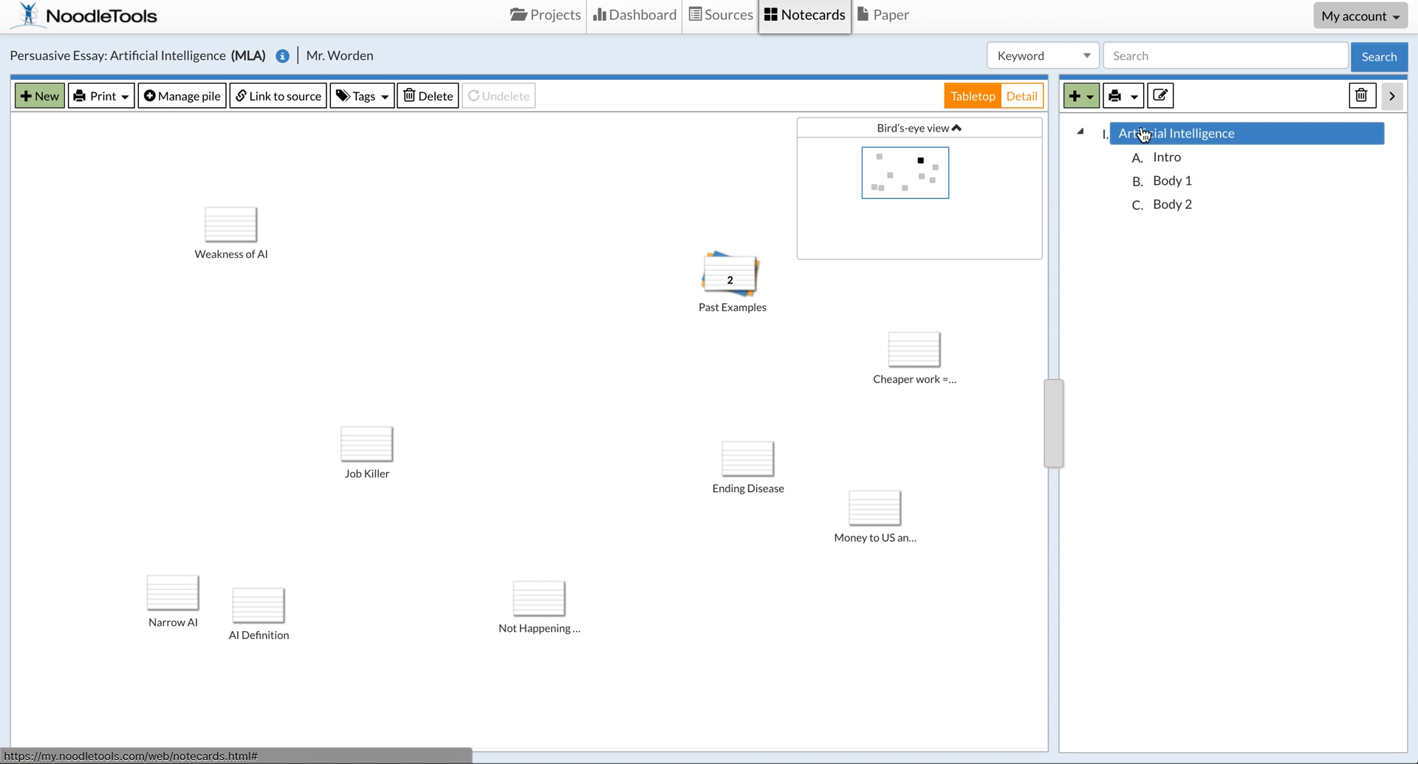
left_click(1080, 96)
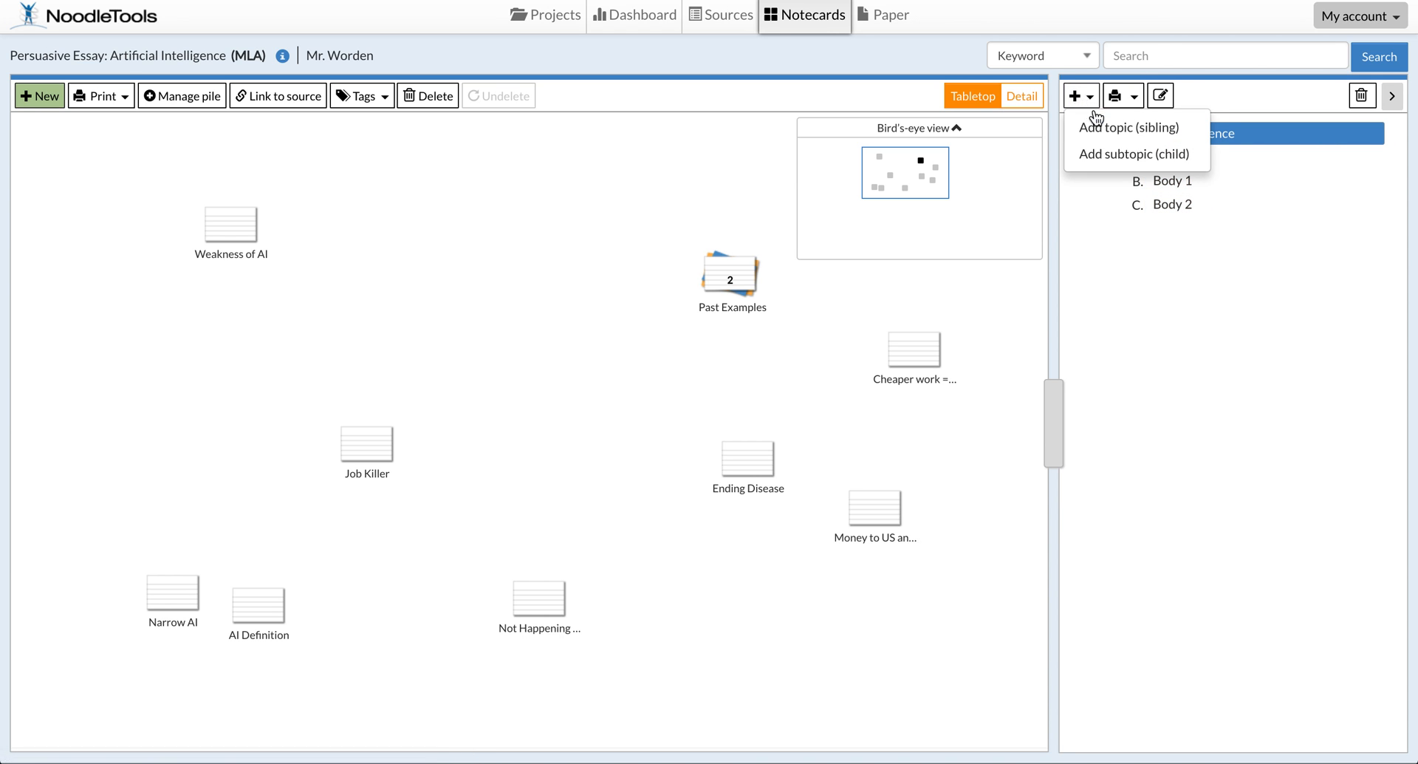
left_click(1129, 152)
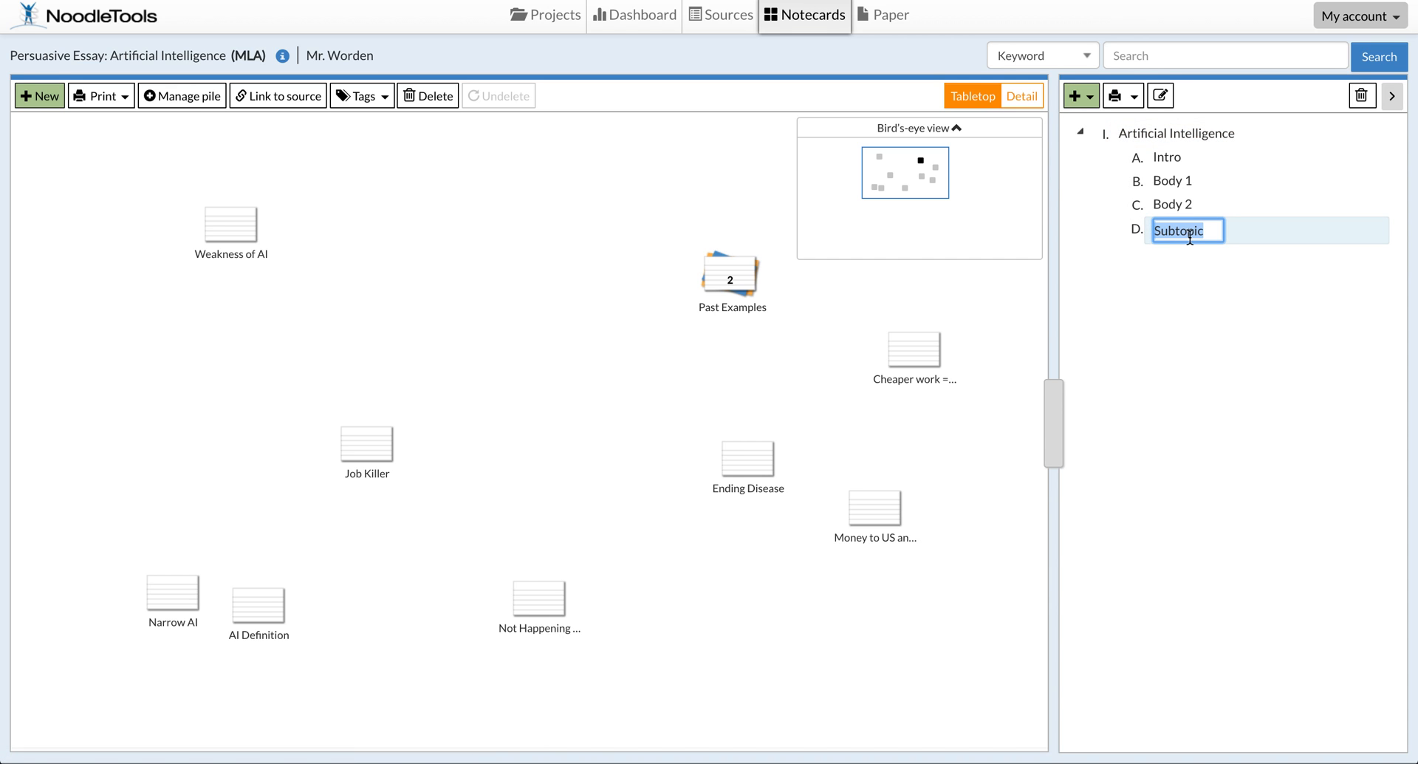
type("Body")
key("BackSpace")
key("BackSpace")
key("BackSpace")
type("p")
key("BackSpace")
type("od")
key("BackSpace")
key("BackSpace")
type("ody 3")
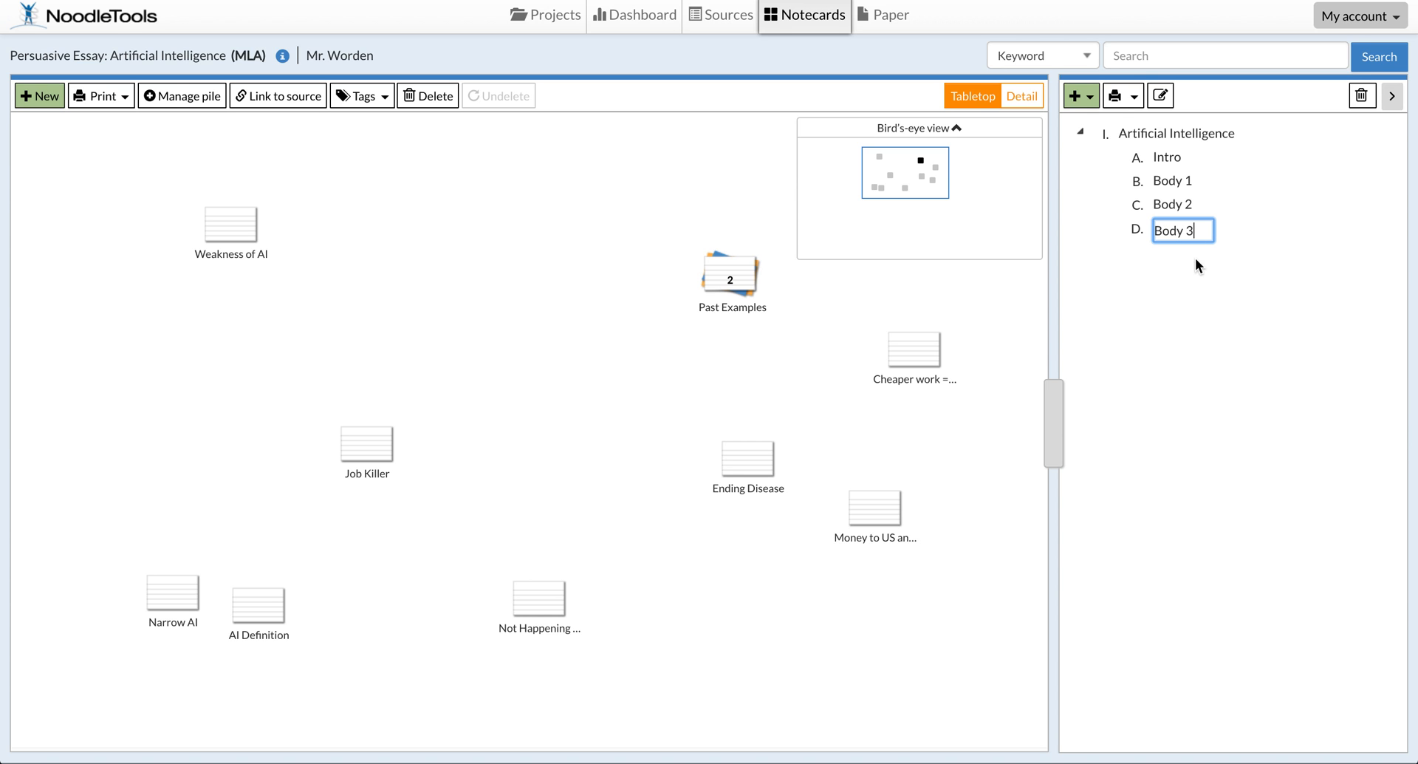
key("Return")
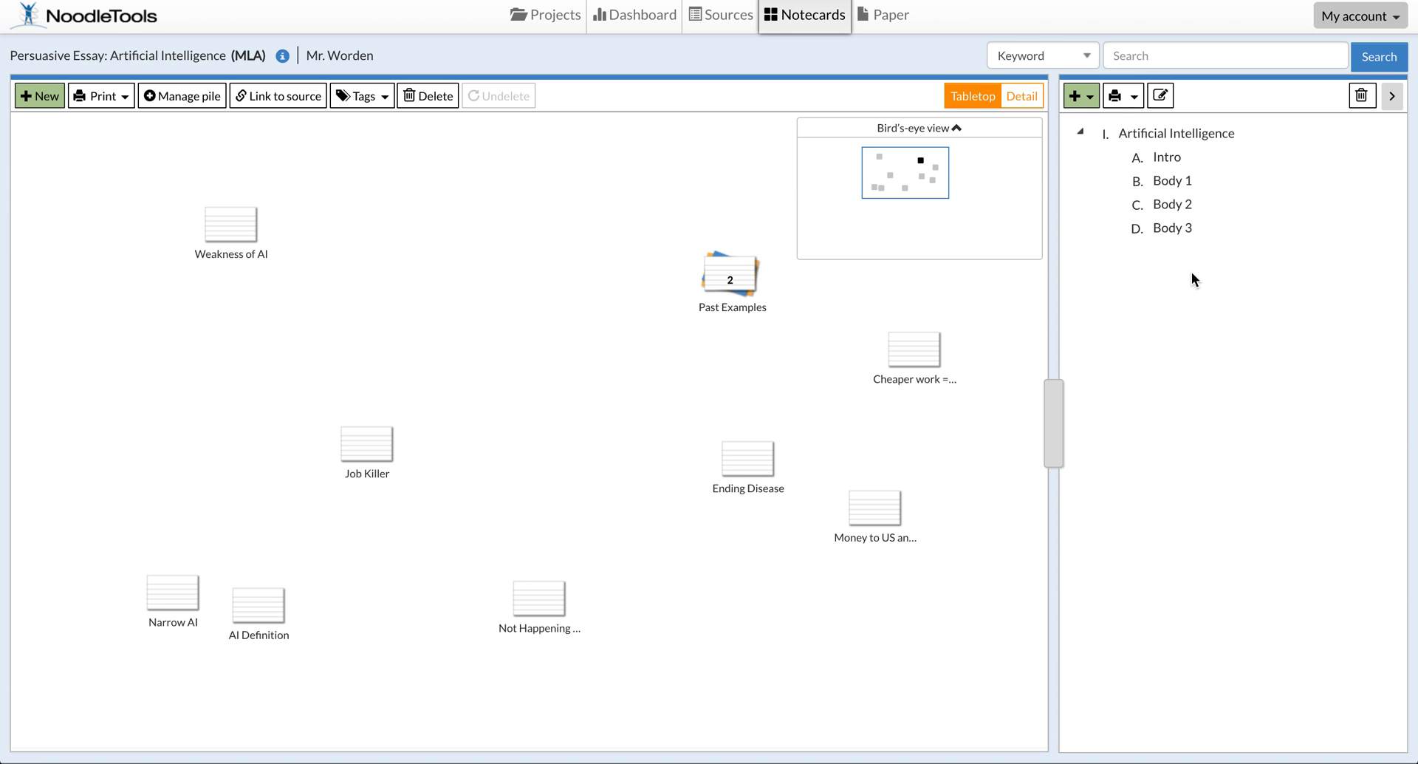
- Add a subtopic named Conclusion under Artificial Intelligence, following Body 3
left_click(1151, 144)
left_click(1080, 95)
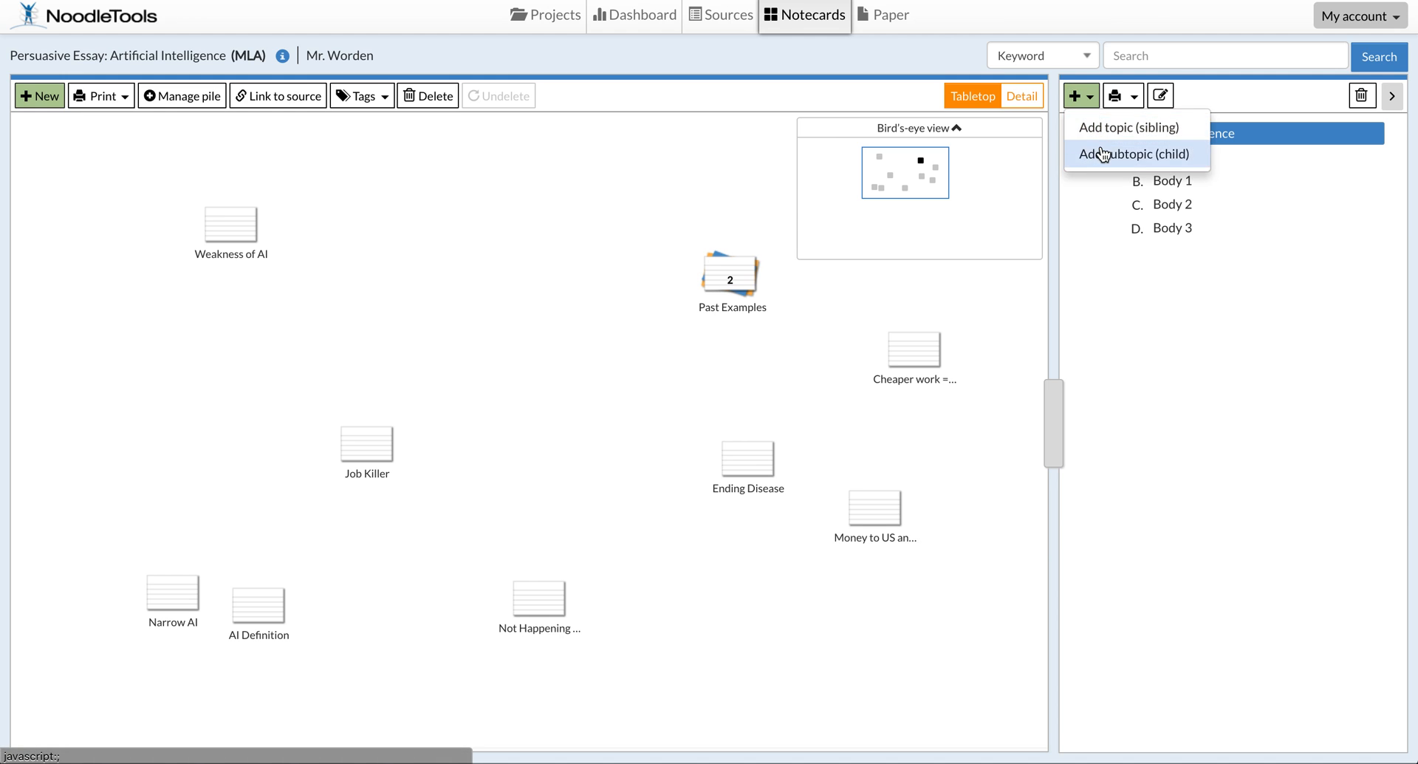
left_click(1103, 153)
type("Conclusion")
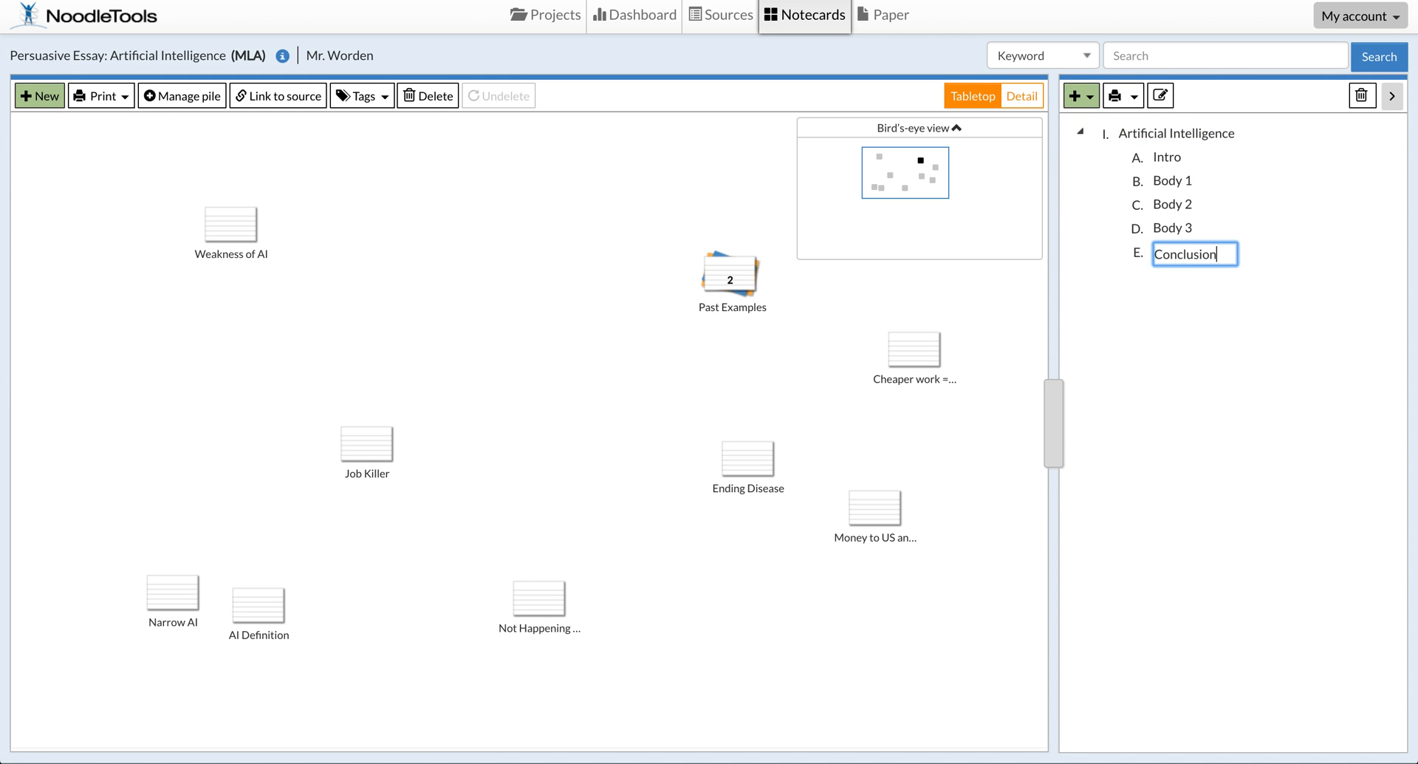
key("Return")
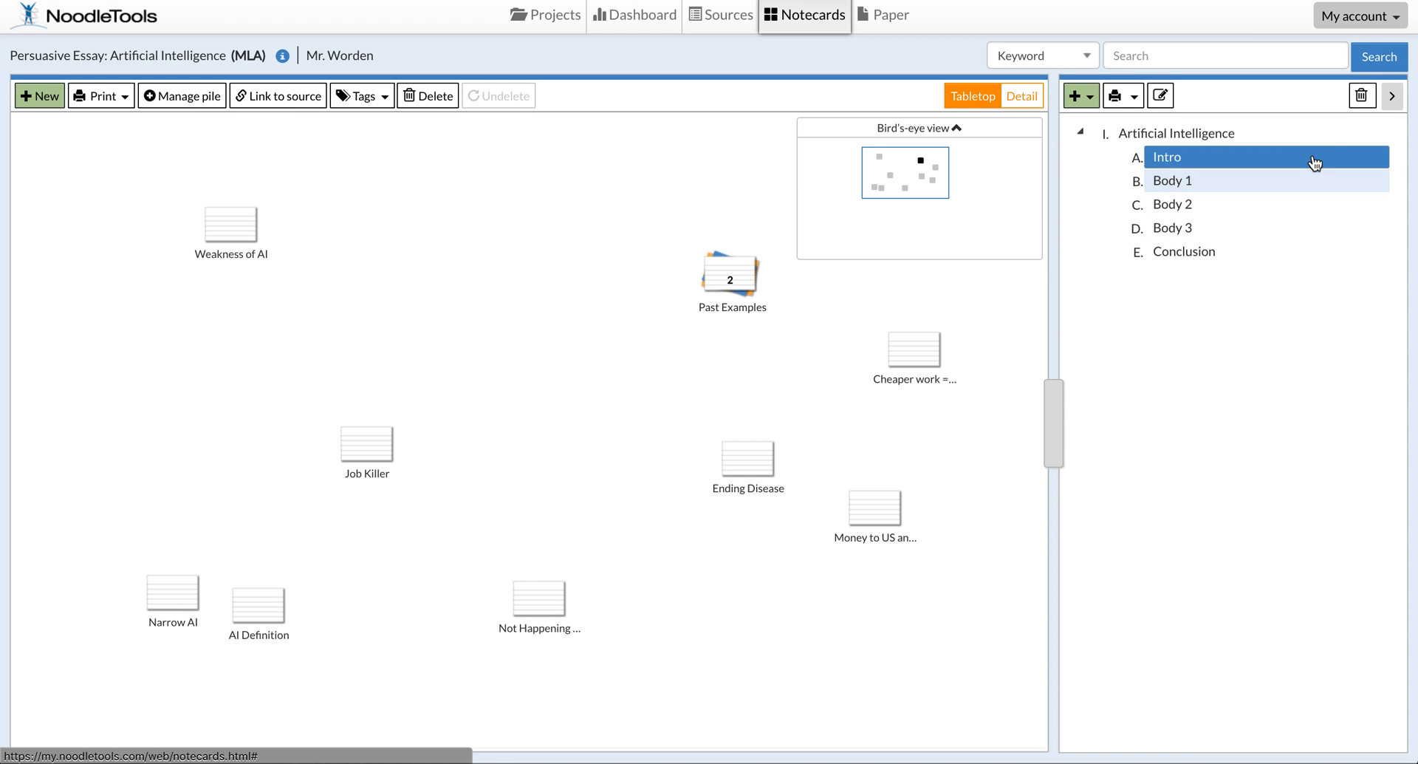
- Add a nested subtopic named Hook under Intro in the outline
left_click(1080, 98)
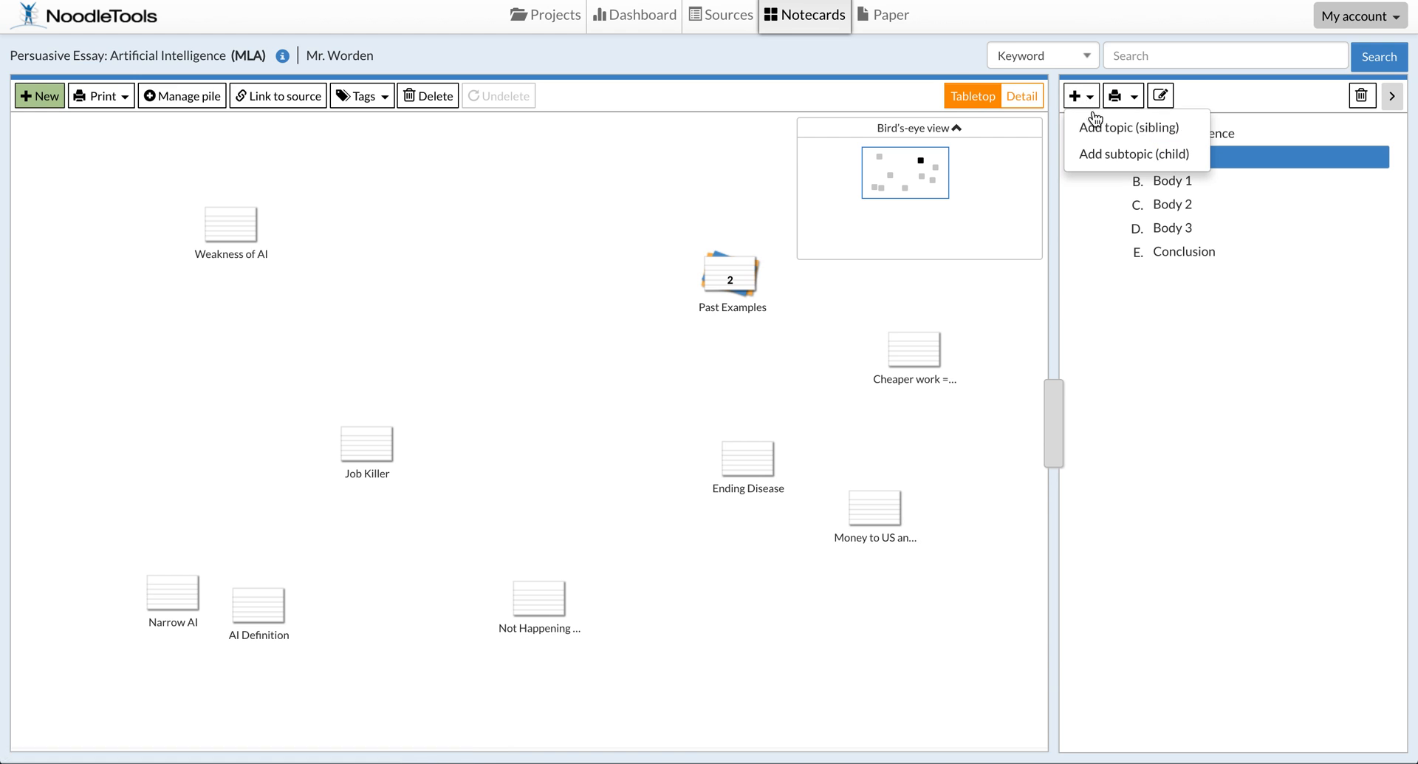
left_click(1128, 153)
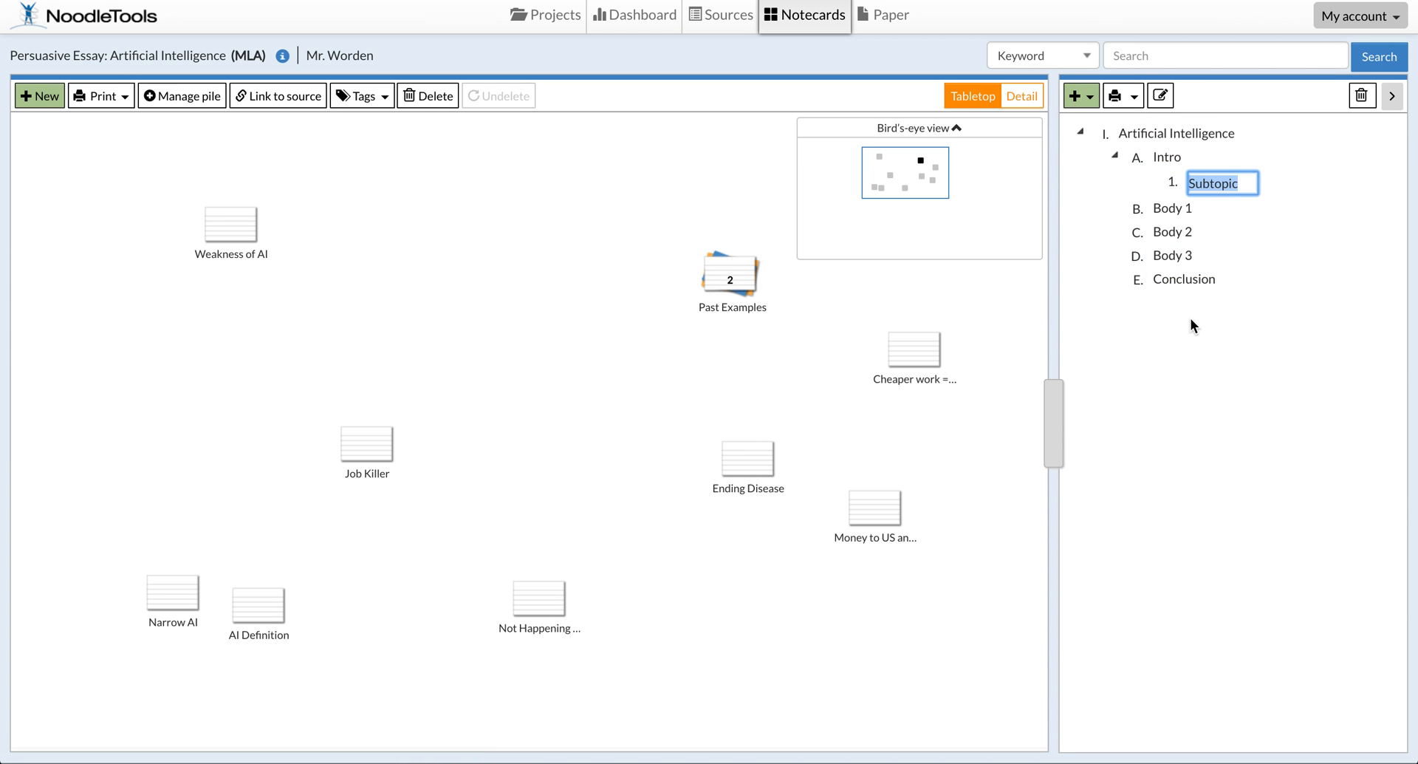
type("Hook")
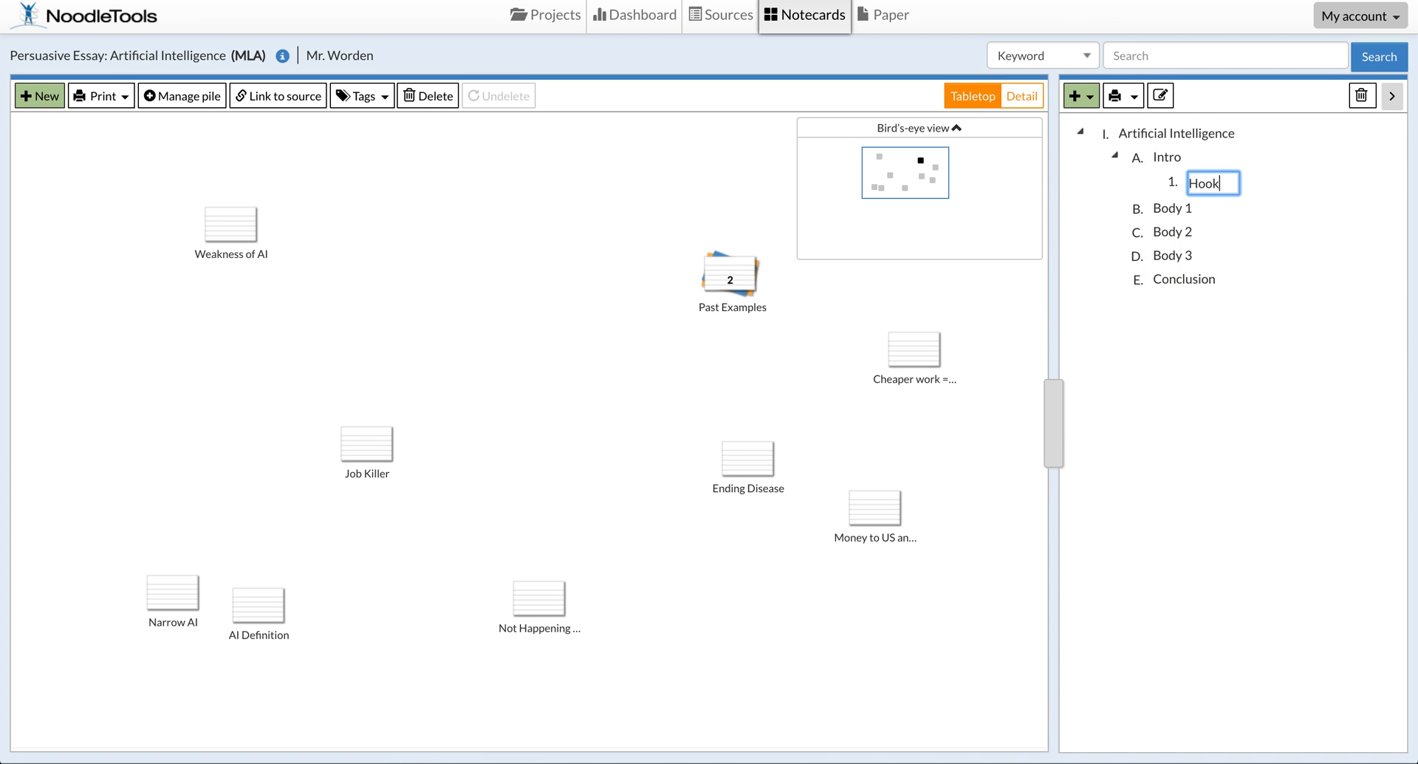
- Add a second subtopic under Intro, below Hook, and name it Context
left_click(1164, 158)
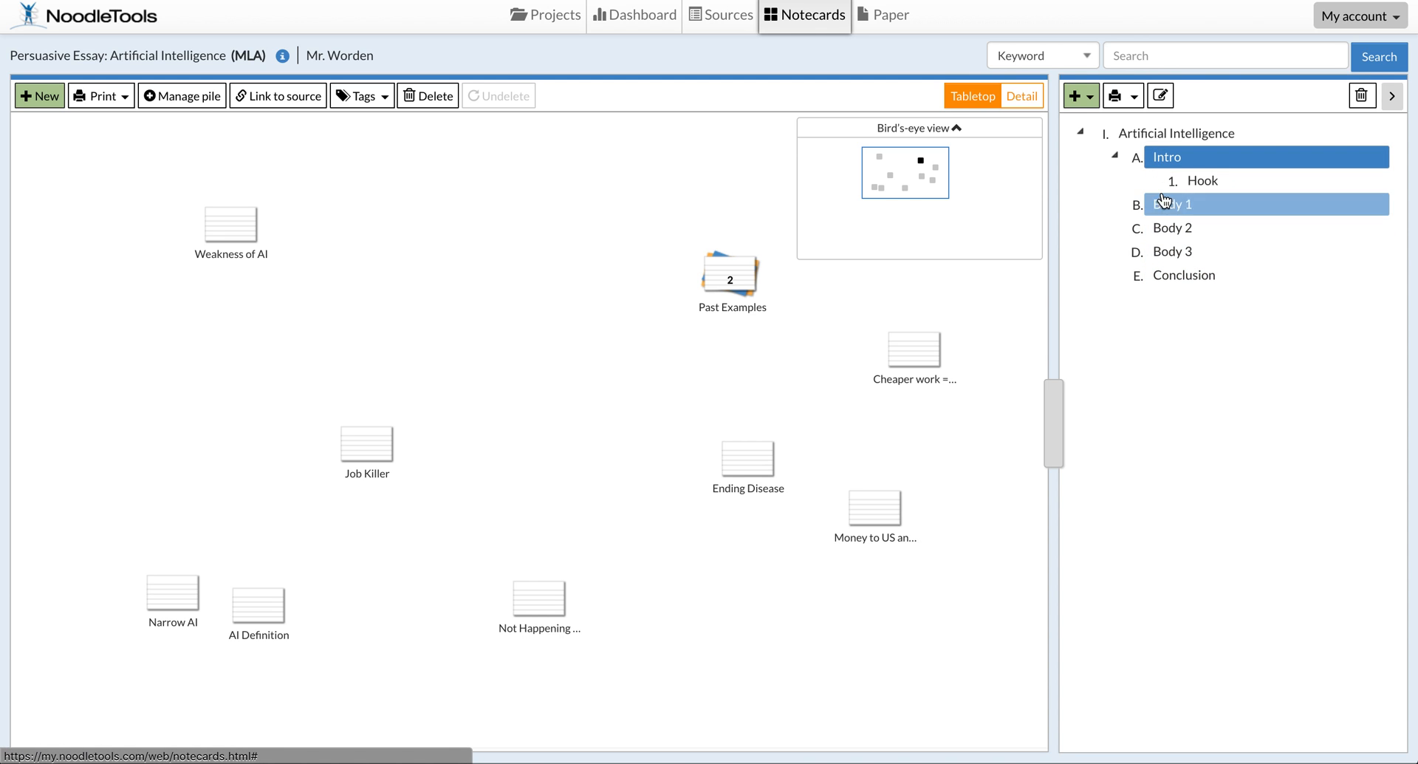
left_click(1086, 96)
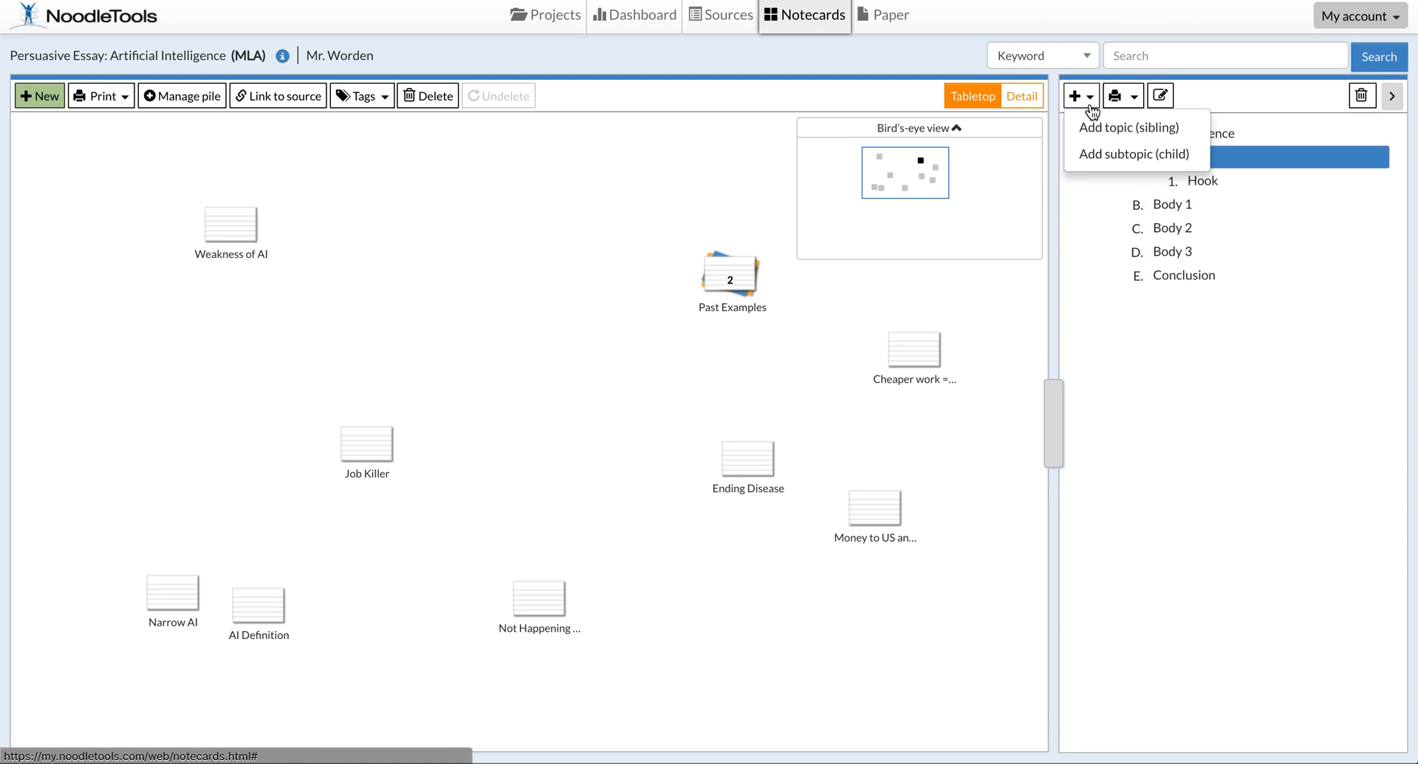
left_click(1096, 153)
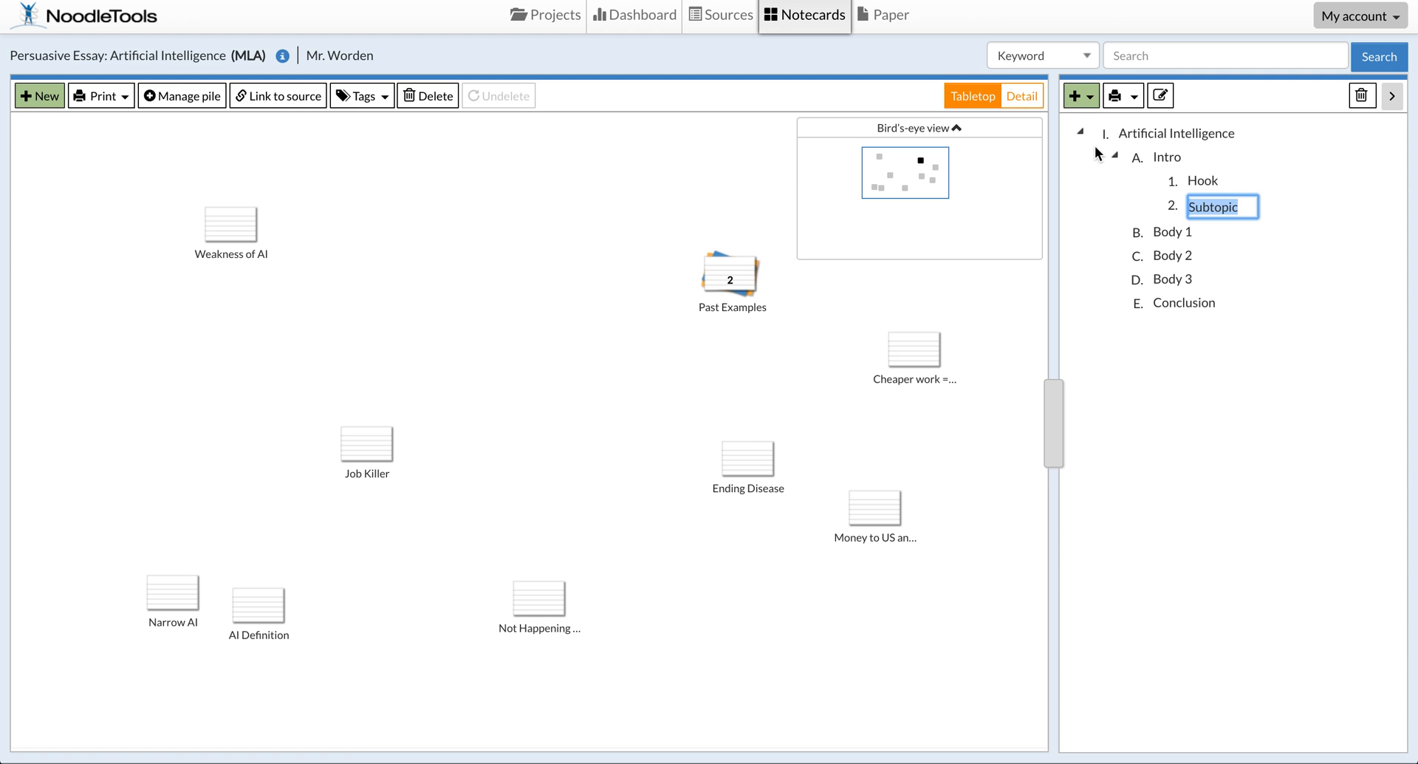
type("Context")
key("Return")
- Add a third subtopic under Intro, below Context, and name it Thesis/Claim
left_click(1171, 158)
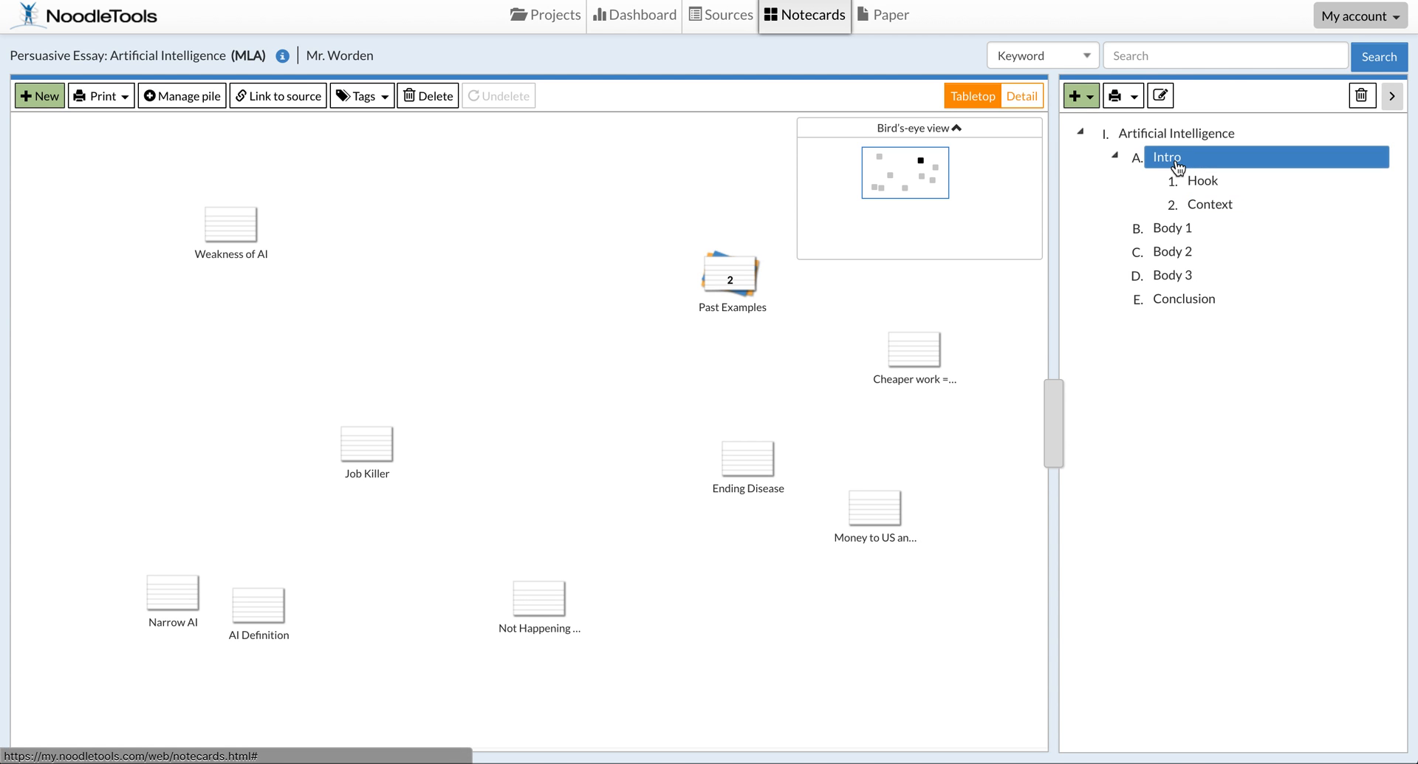
left_click(1081, 95)
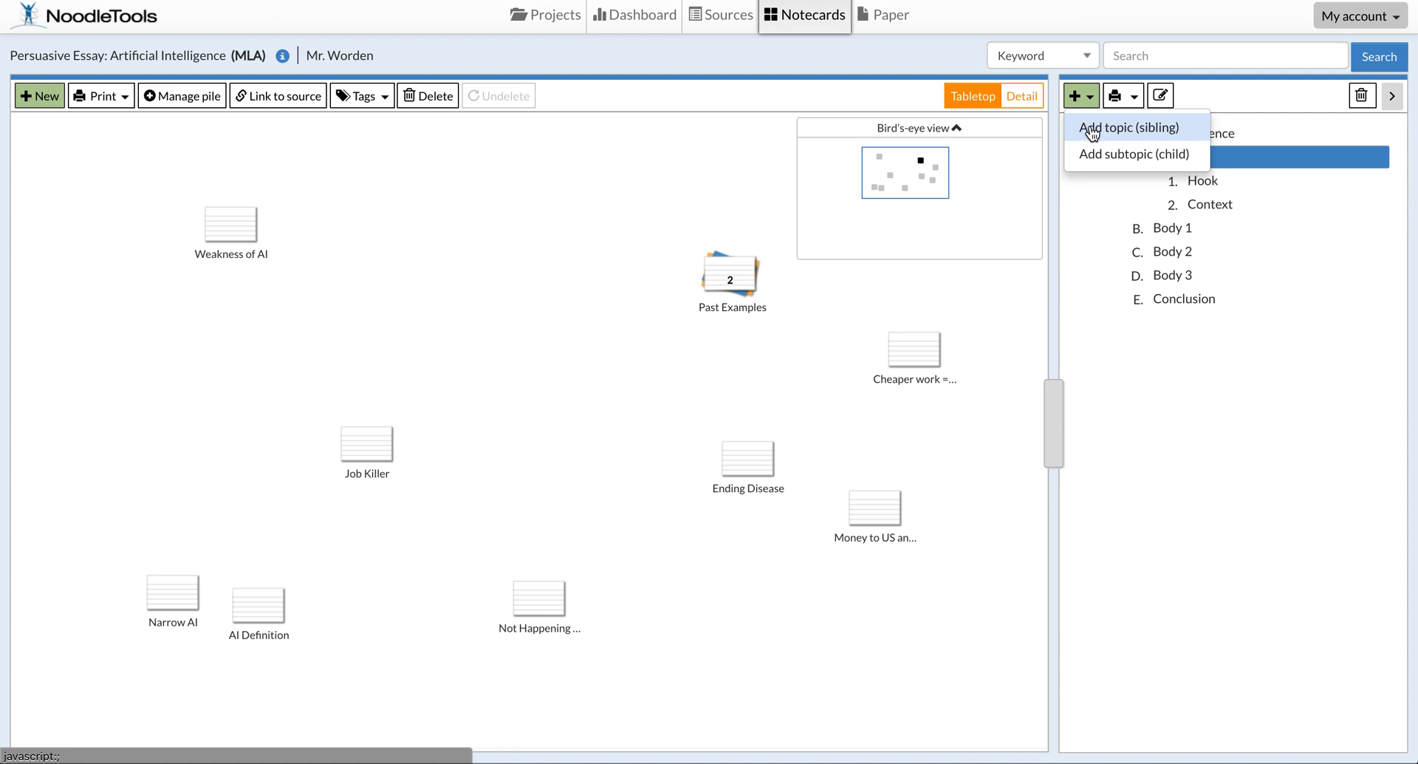
left_click(1095, 152)
type("Thesis/Claim")
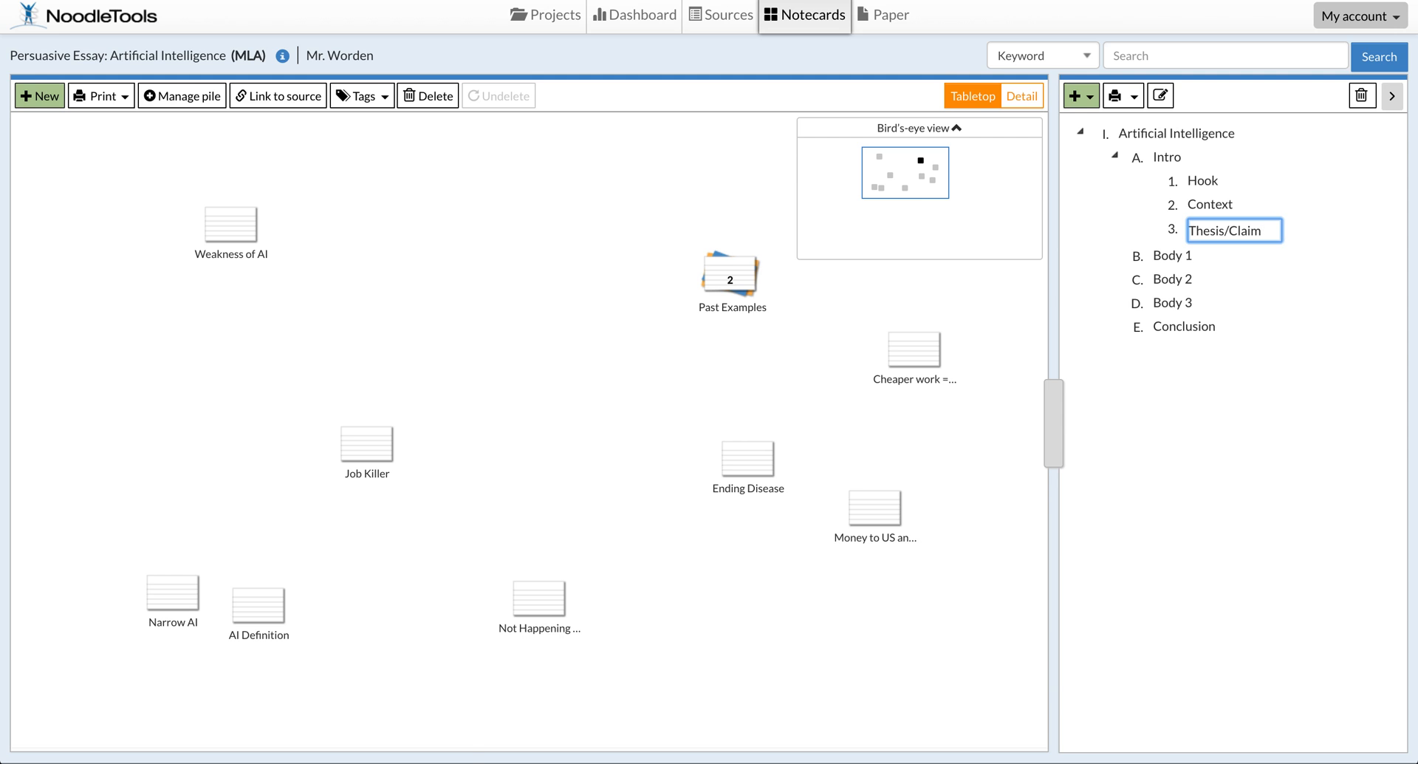
key("Return")
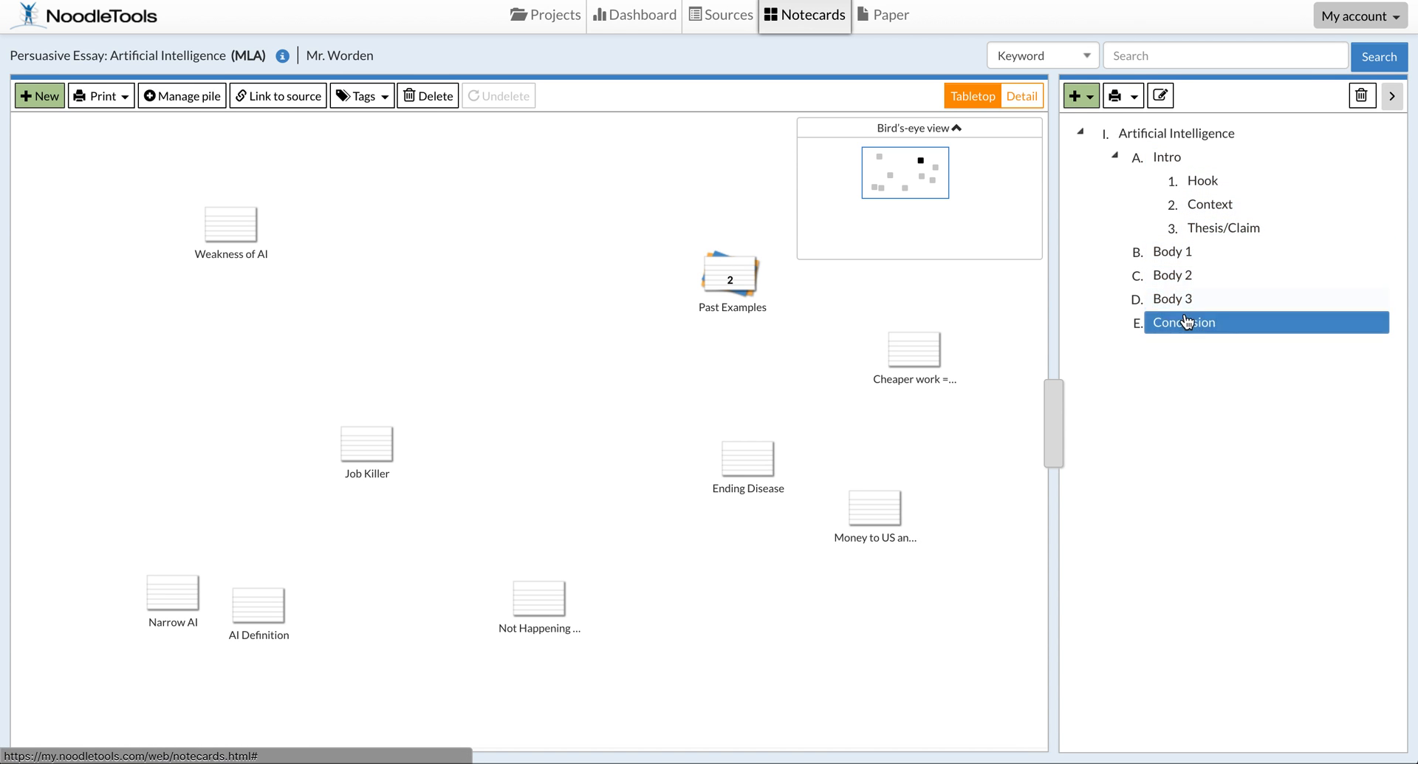
- Add a nested subtopic named Topic Sentence under Body 1 in the outline
left_click(1091, 104)
left_click(1095, 153)
type("Topic Sent")
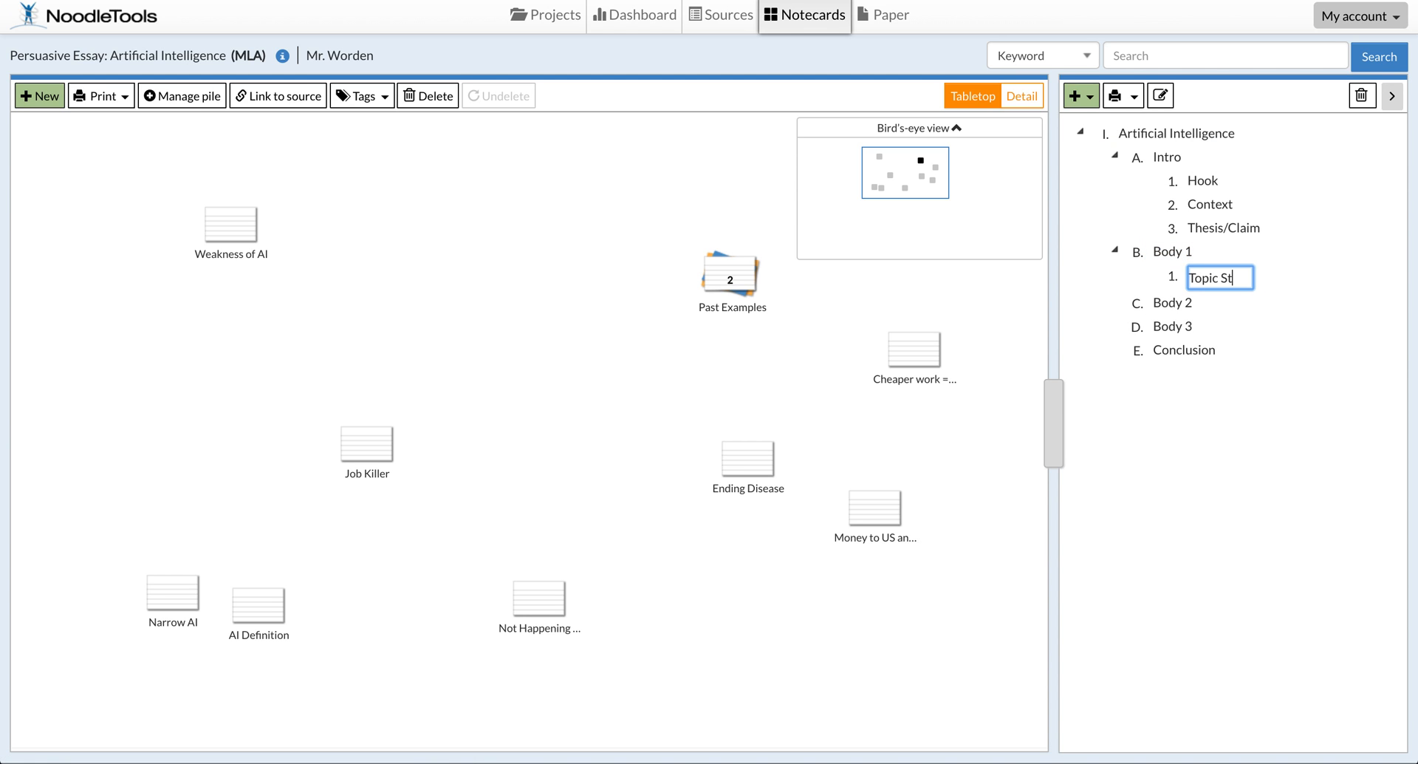
type("ence")
- Add a second subtopic under Body 1, below Topic Sentence, and name it Context for Evidence
left_click(1171, 252)
left_click(1214, 325, "ctrl")
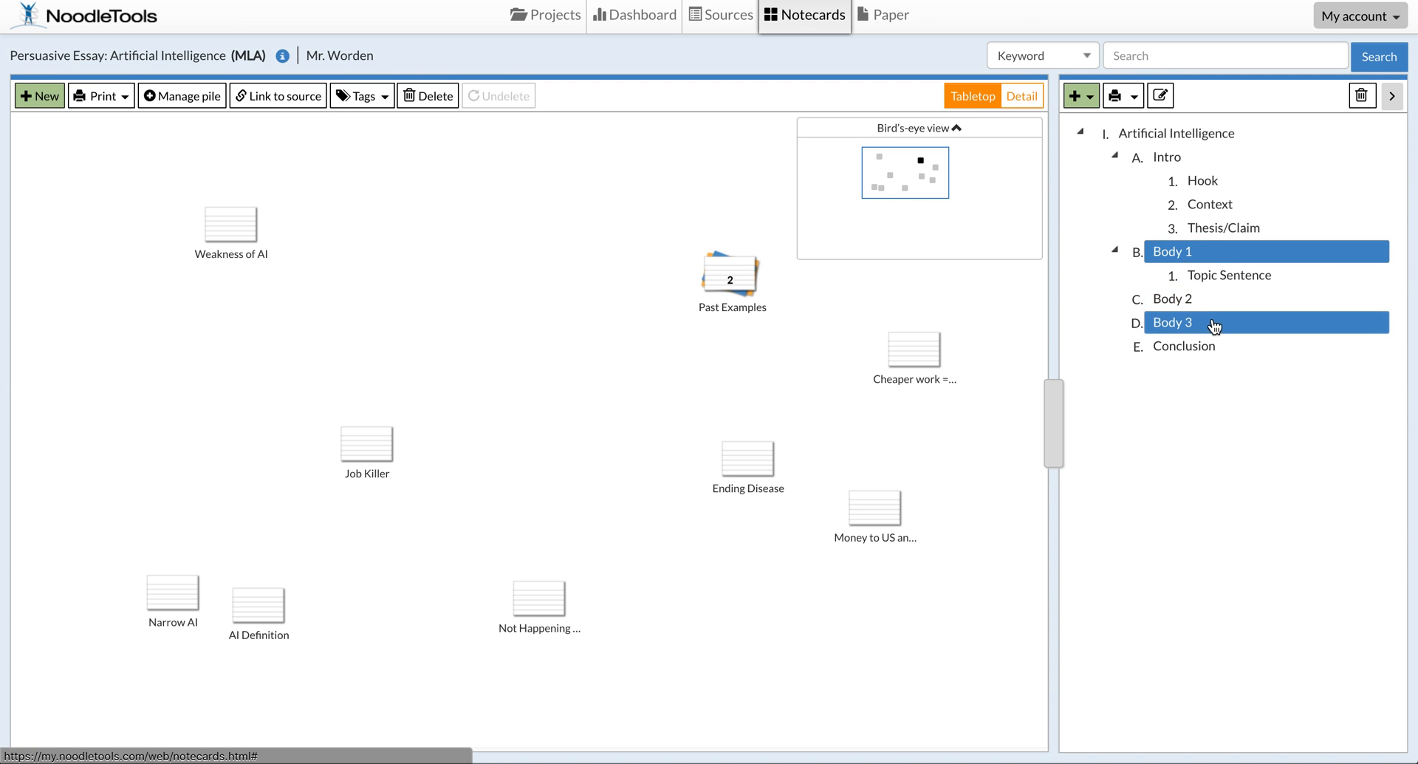
left_click(1186, 255)
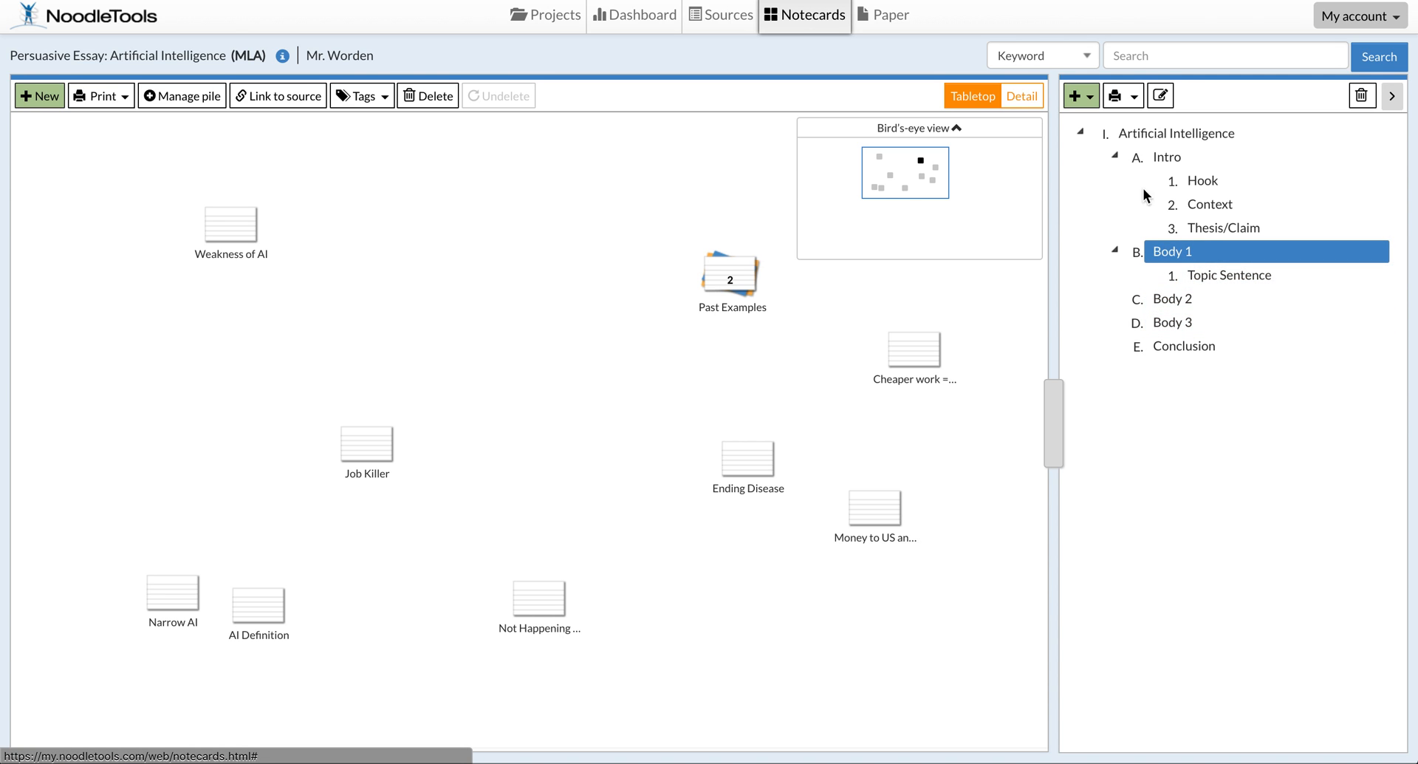
left_click(1082, 96)
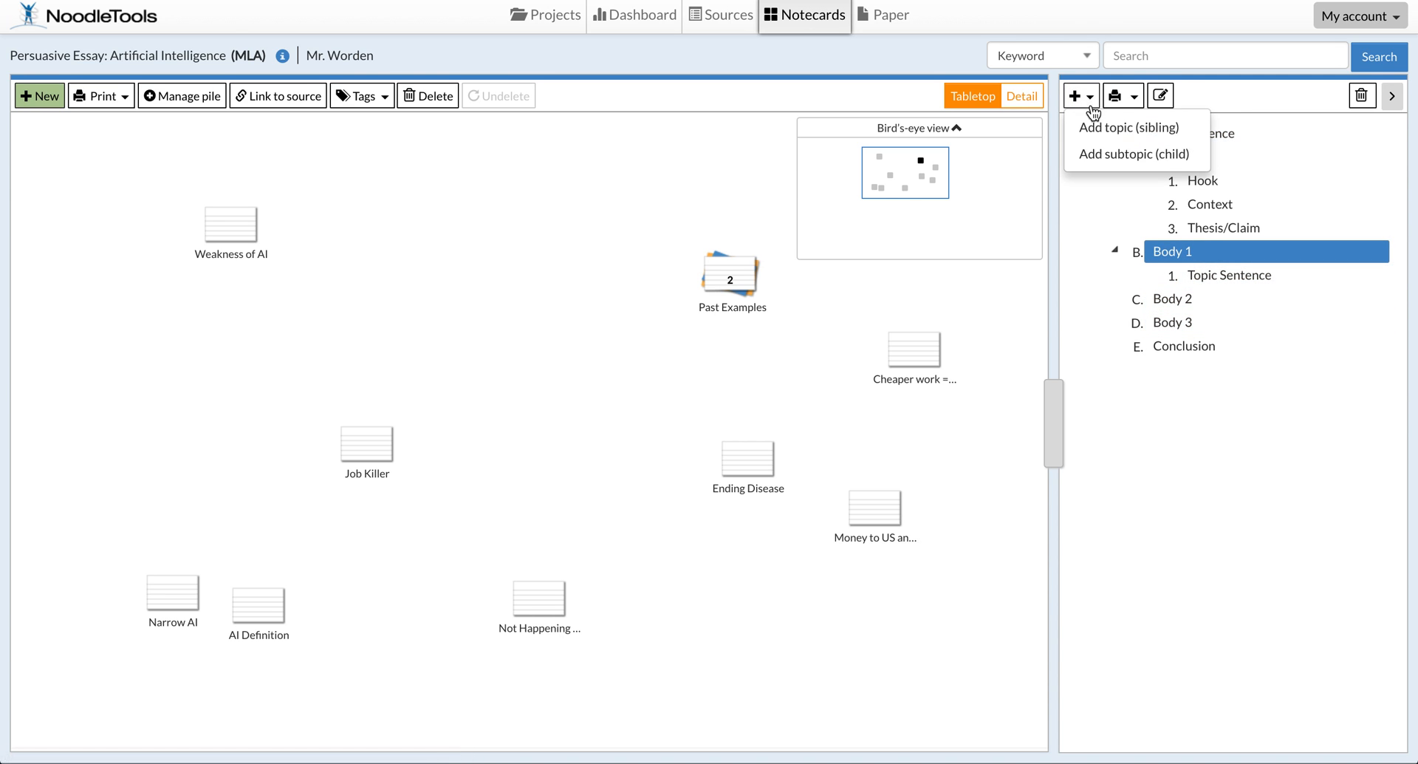
left_click(1095, 153)
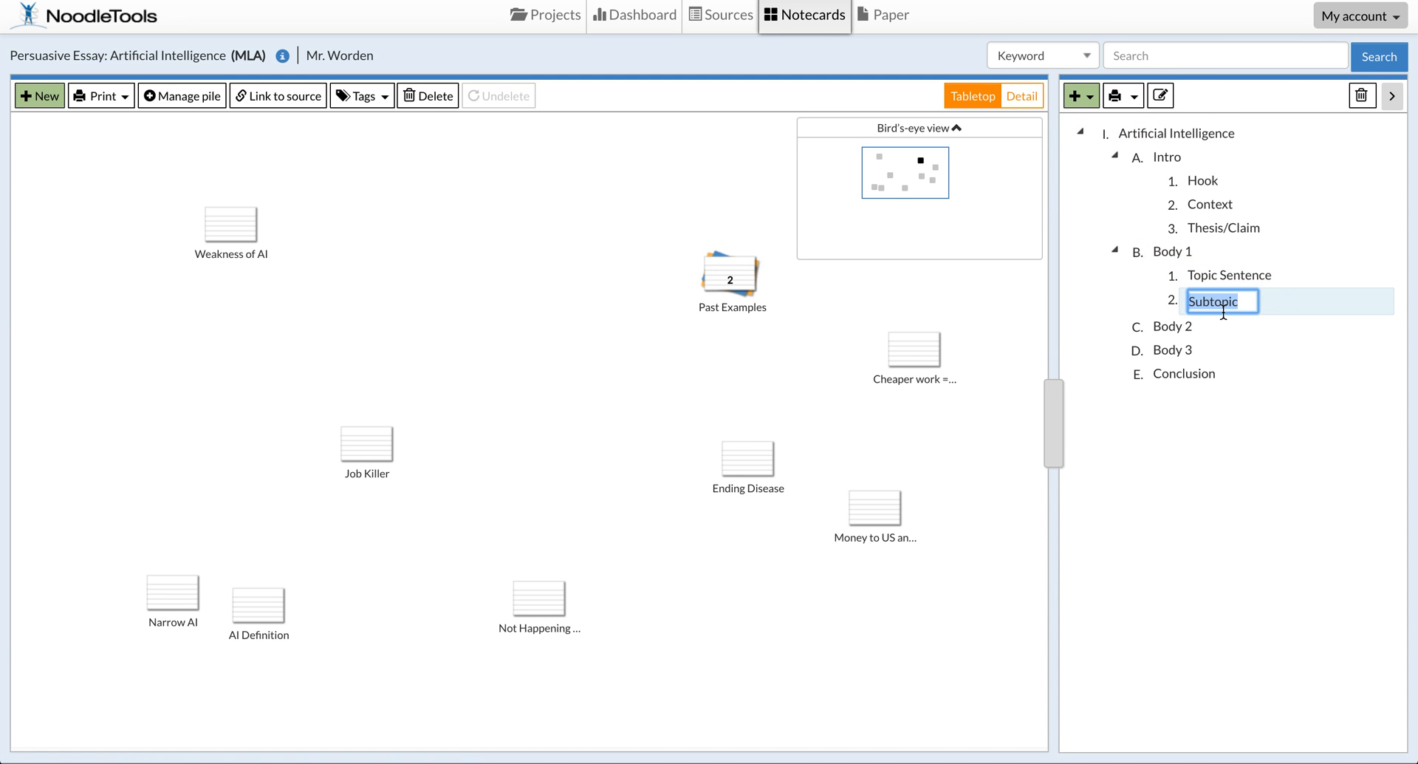
type("Context for Evidence")
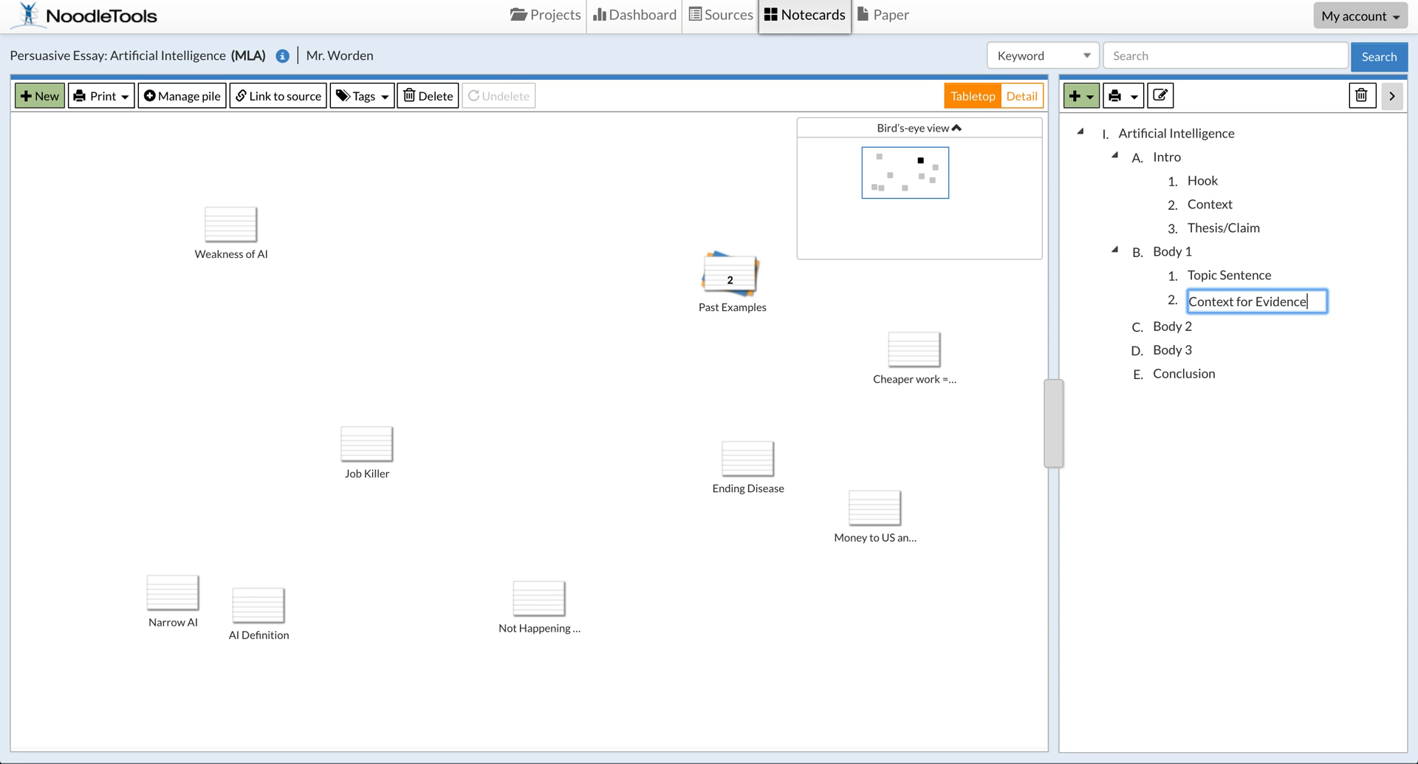
- Add a third subtopic under Body 1, below Context for Evidence, and name it Quote
left_click(1176, 251)
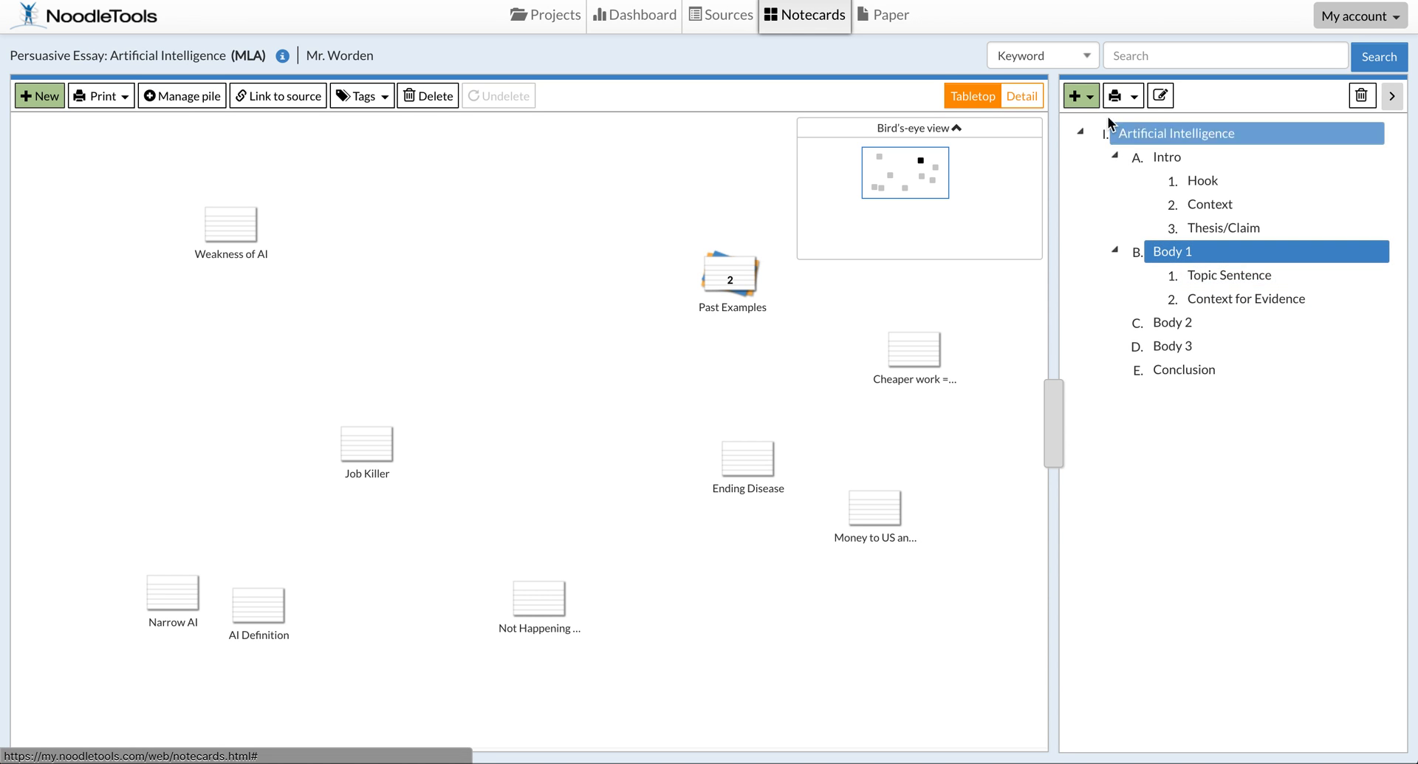
left_click(1080, 96)
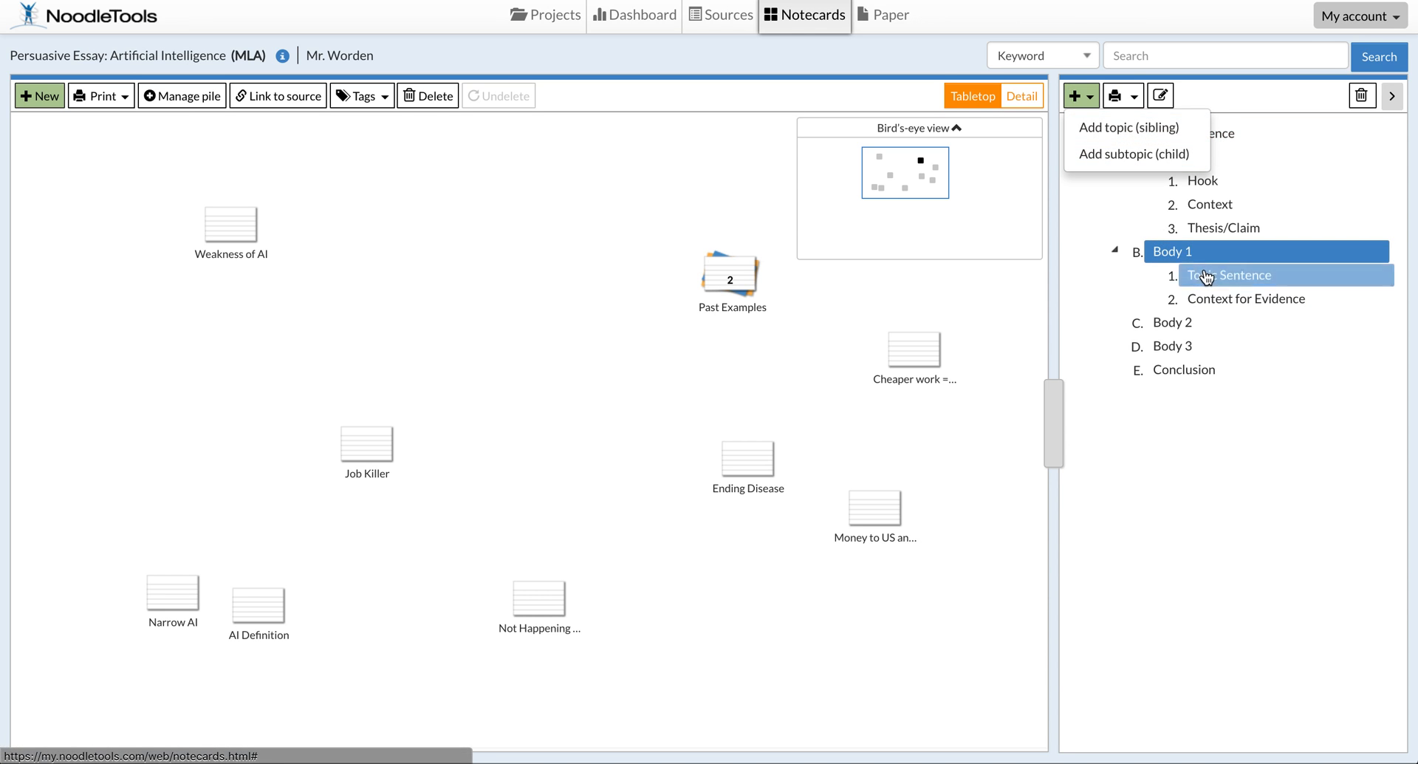
left_click(1124, 151)
type("Quote")
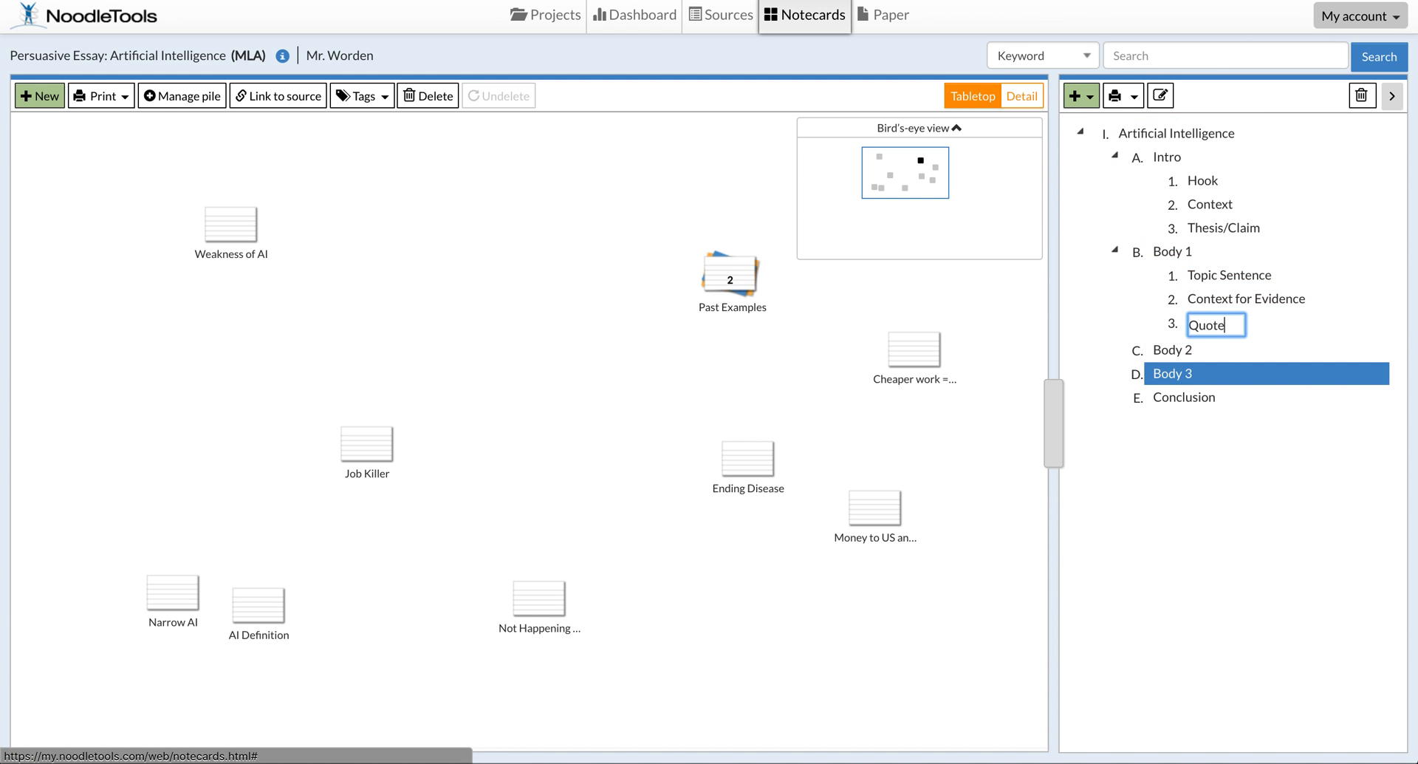
key("Return")
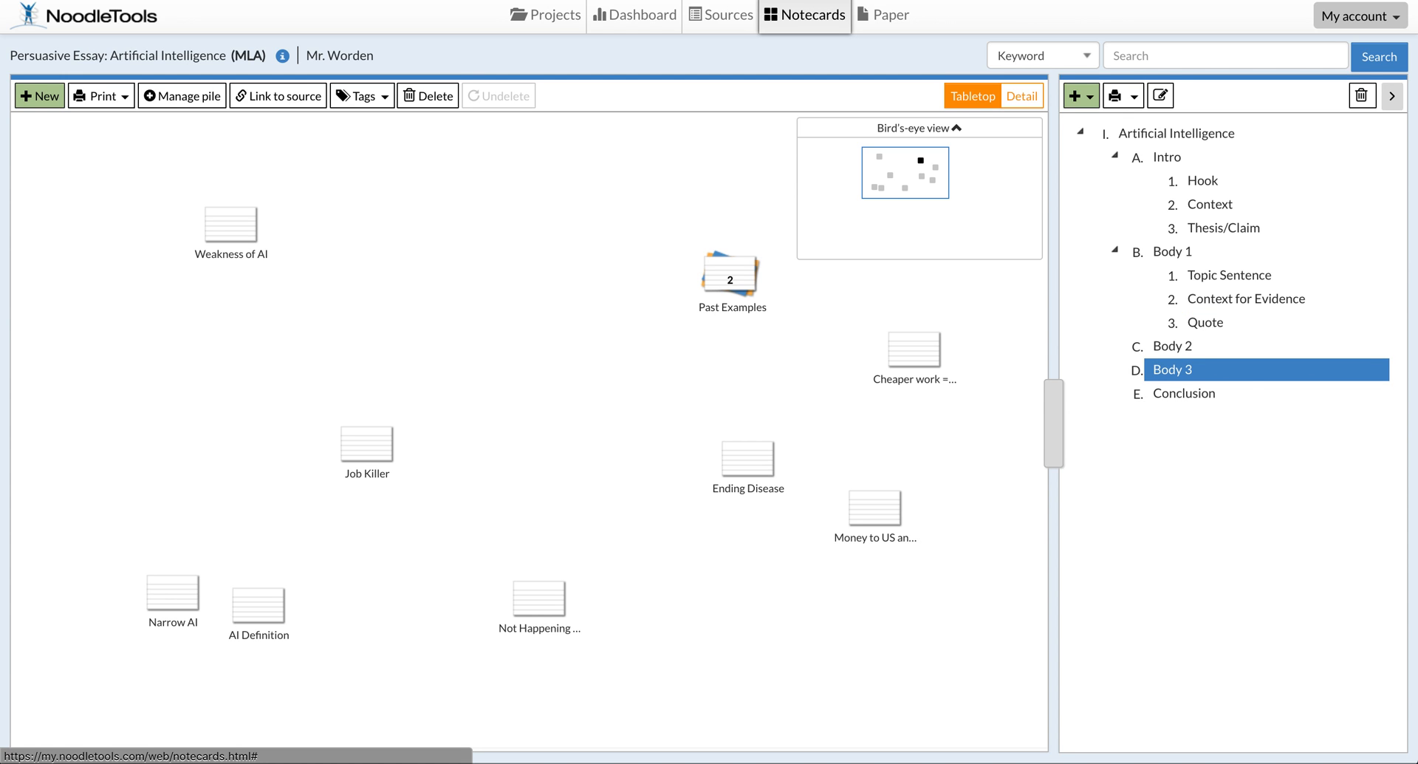
- Add a fourth subtopic under Body 1, below Quote, and name it Explanation
left_click(1179, 253)
left_click(1083, 95)
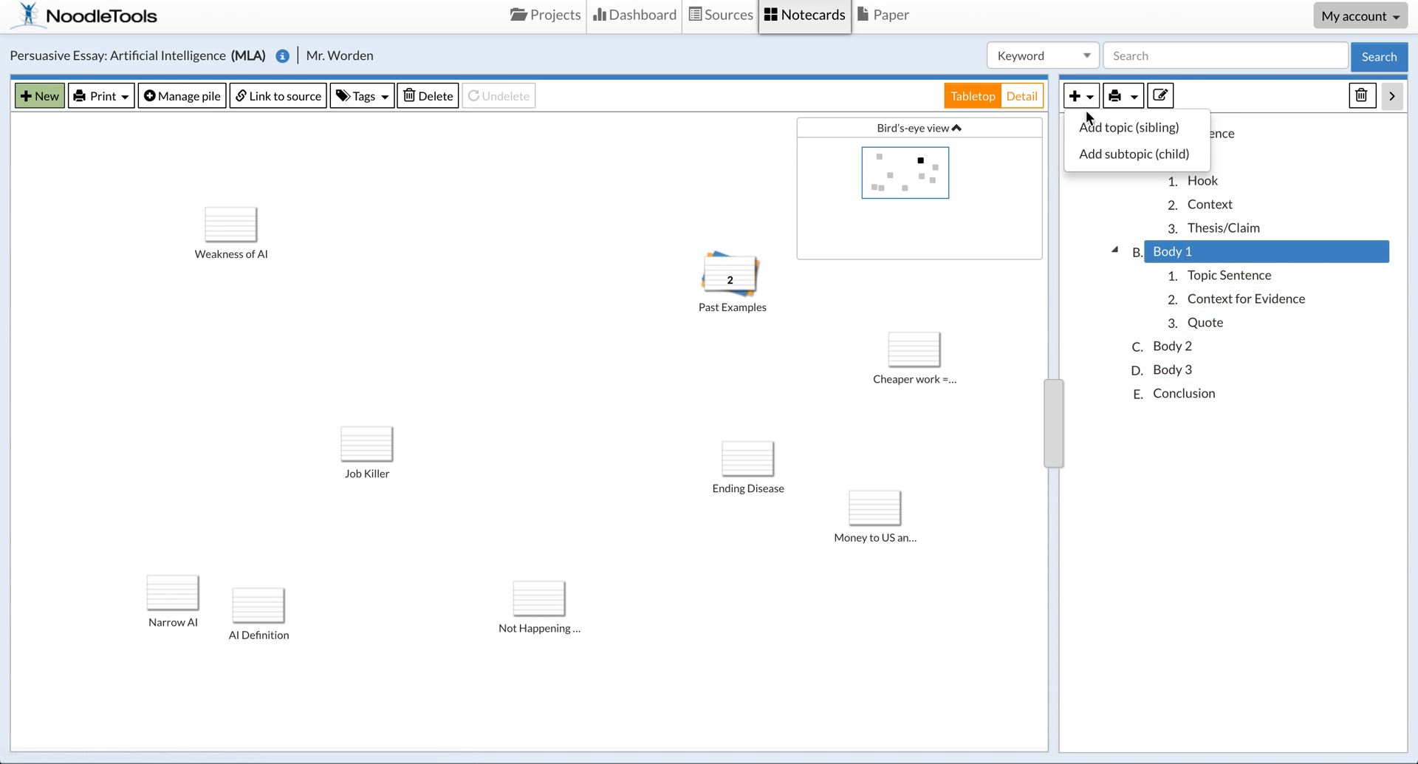
left_click(1094, 153)
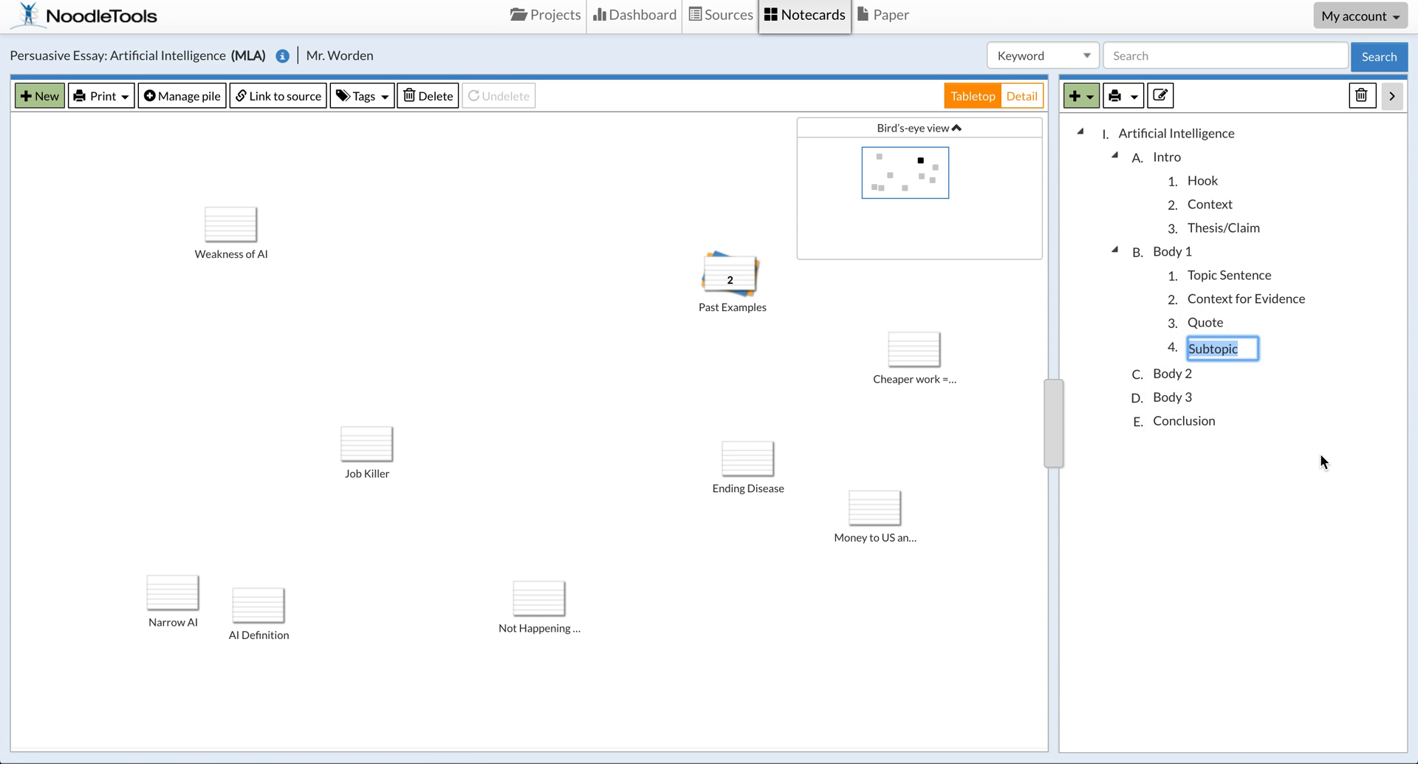
type("Explanation")
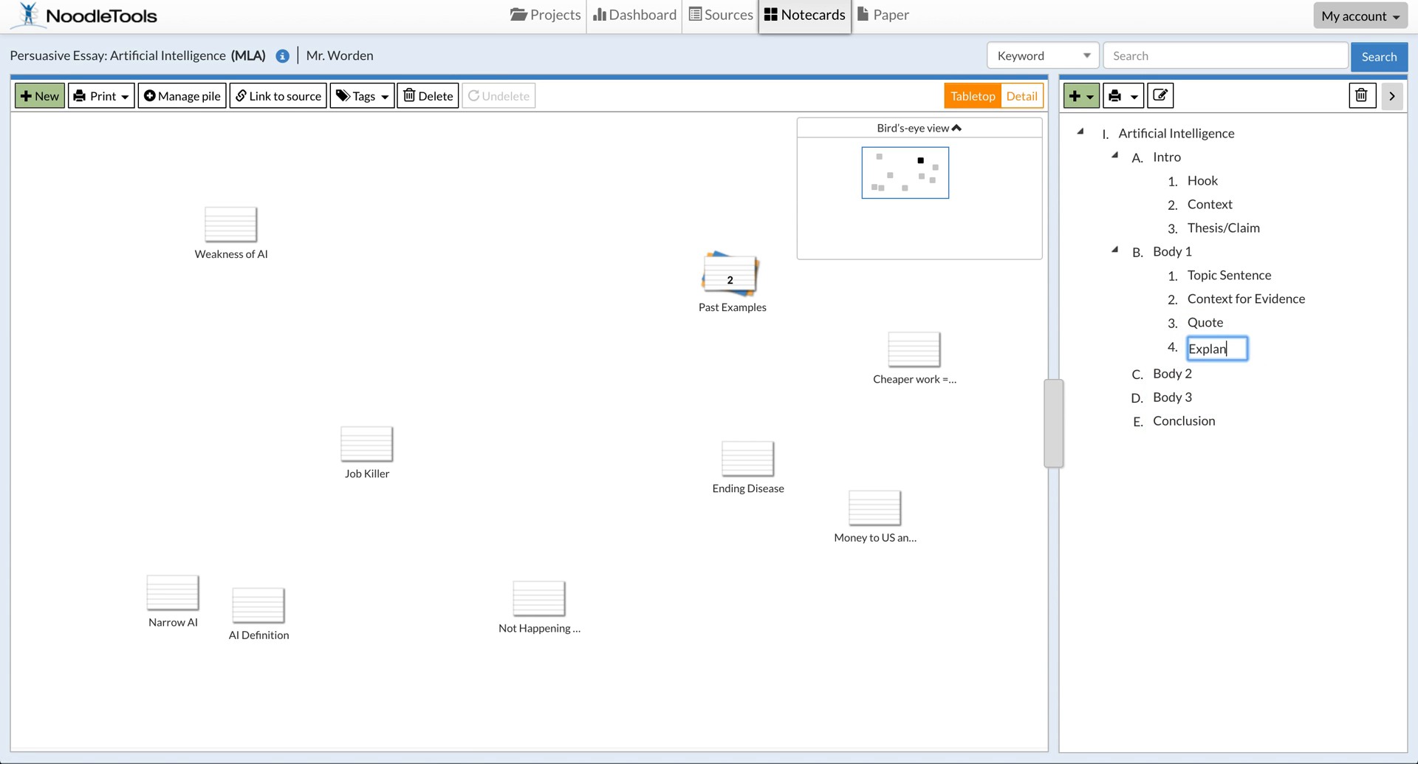
key("Return")
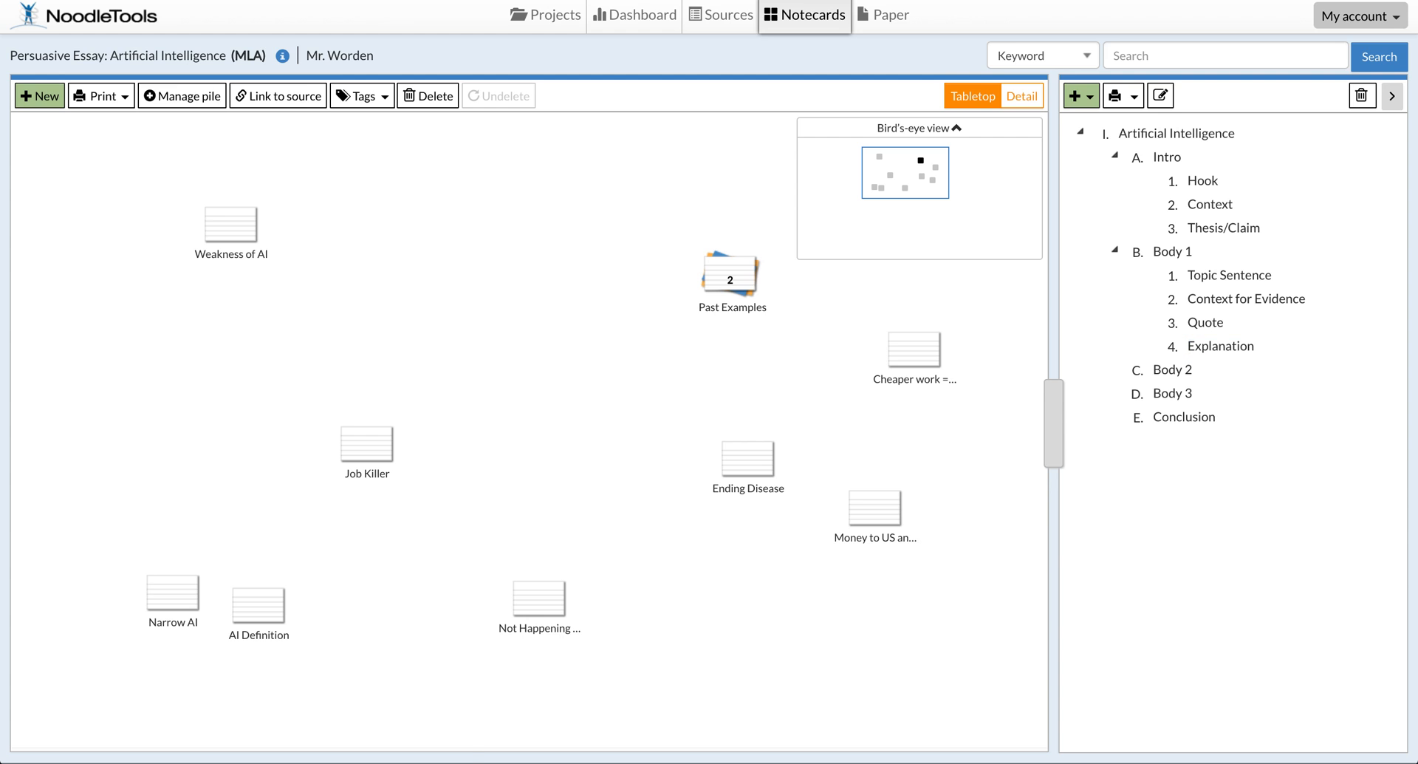
- Add a fifth subtopic under Body 1, below Explanation, and name it Conclusion/Transition
left_click(1173, 251)
left_click(1081, 95)
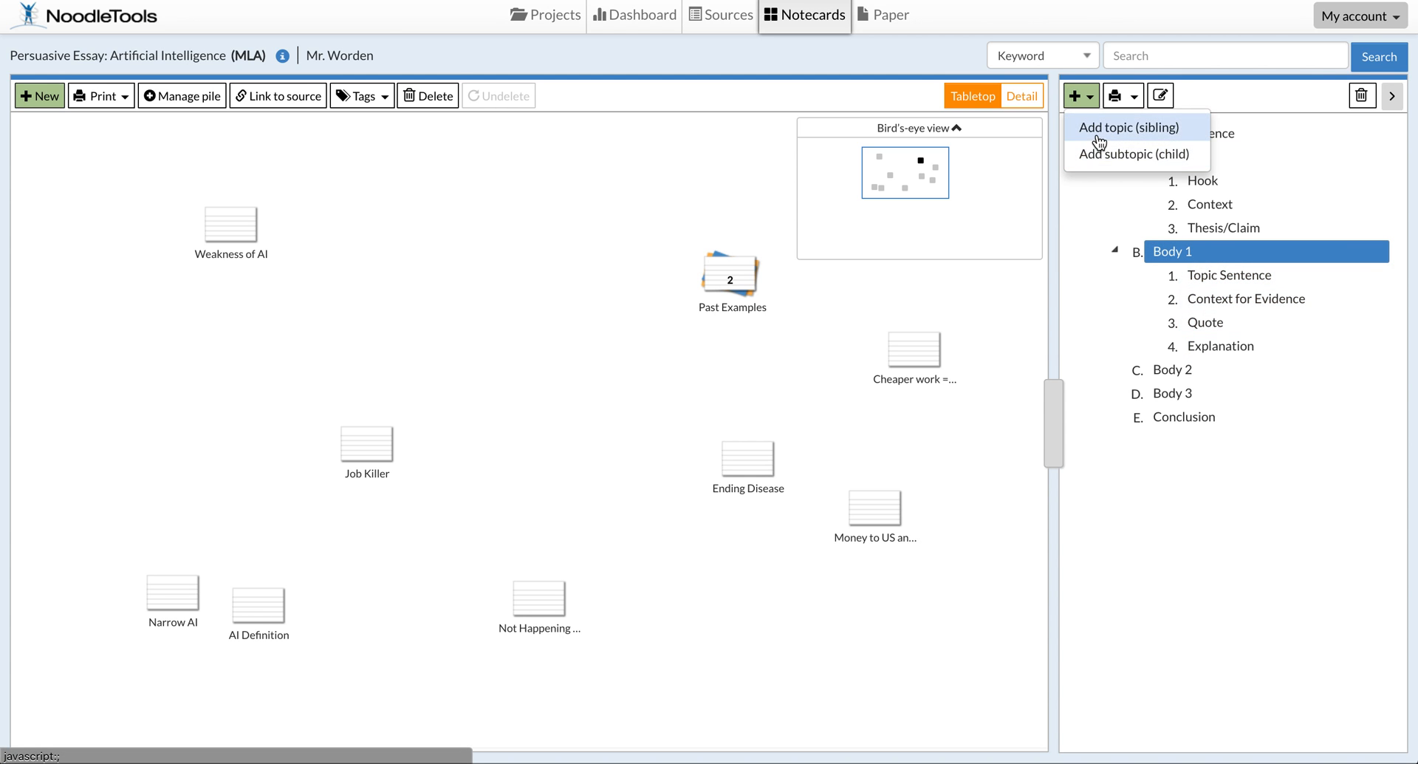
left_click(1094, 154)
type("C")
type("onclusio")
type("n/Tans")
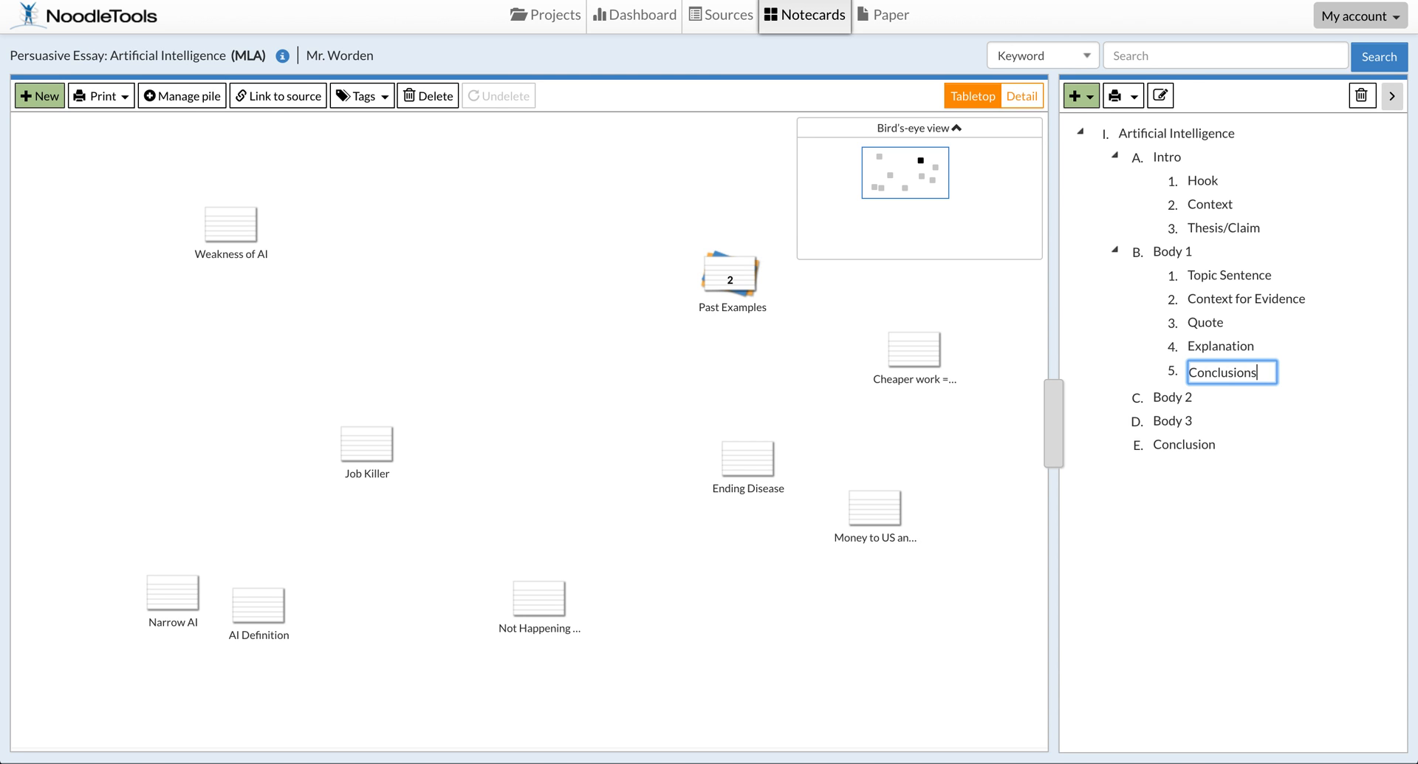
key("BackSpace")
key("BackSpace")
key("BackSpace")
type("ransition")
key("Return")
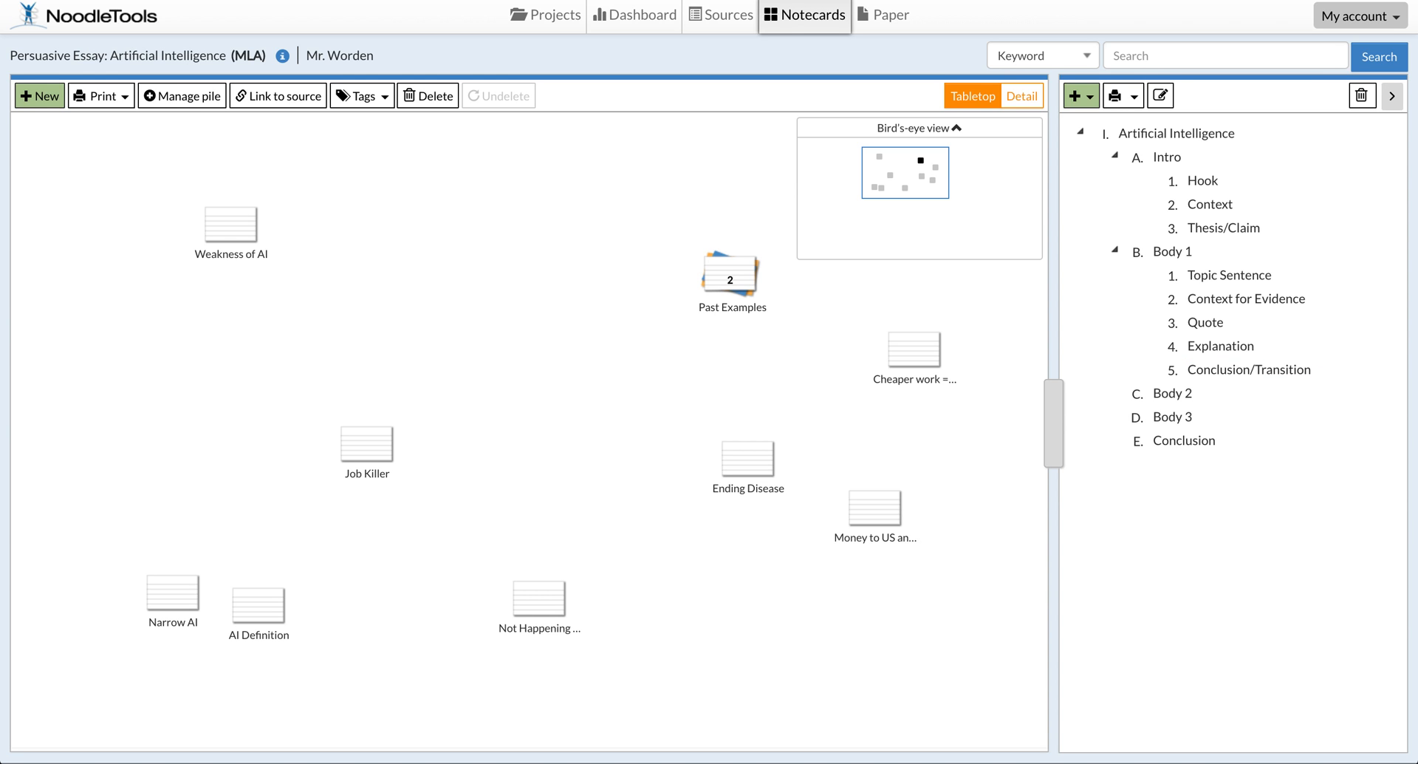
- Add a first subtopic under Conclusion in the outline and name it Review evidence
left_click(1188, 443)
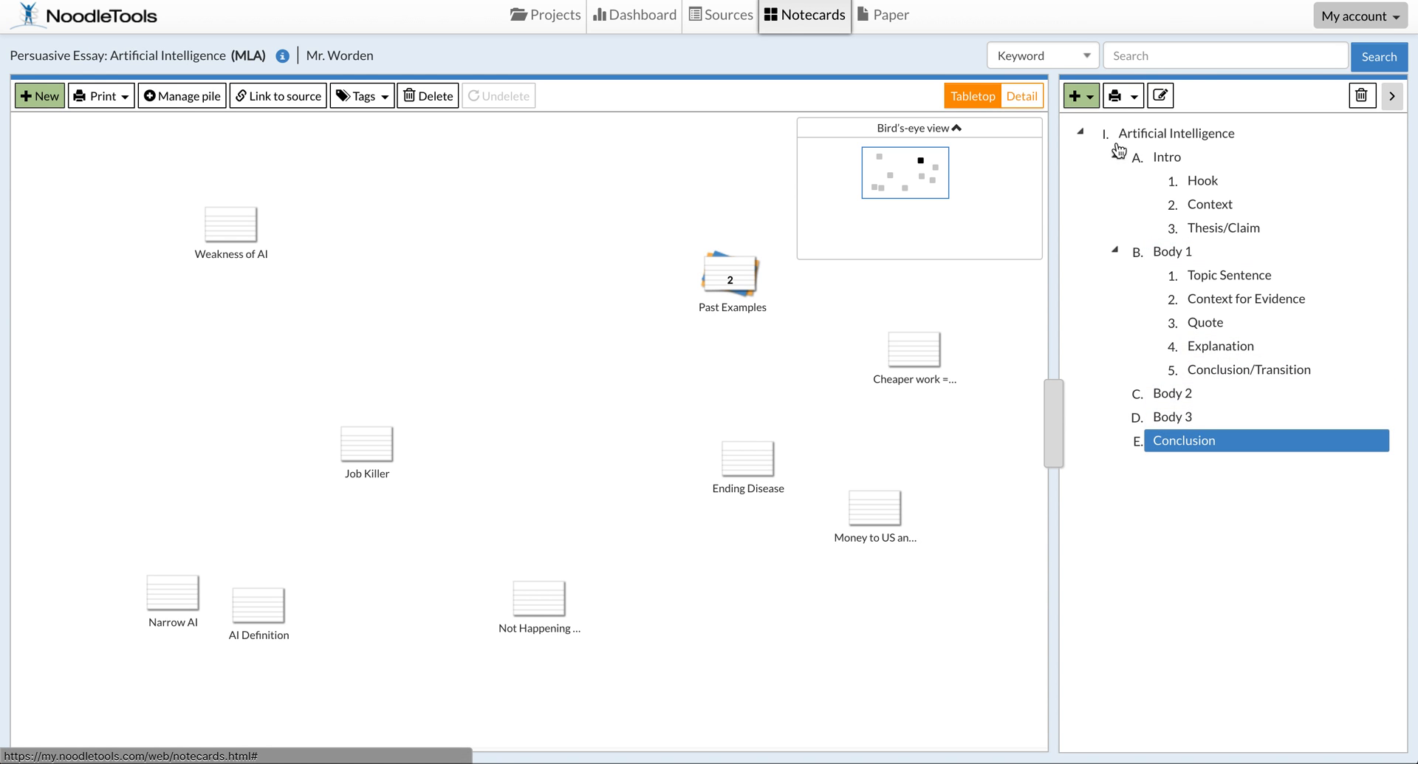
left_click(1083, 103)
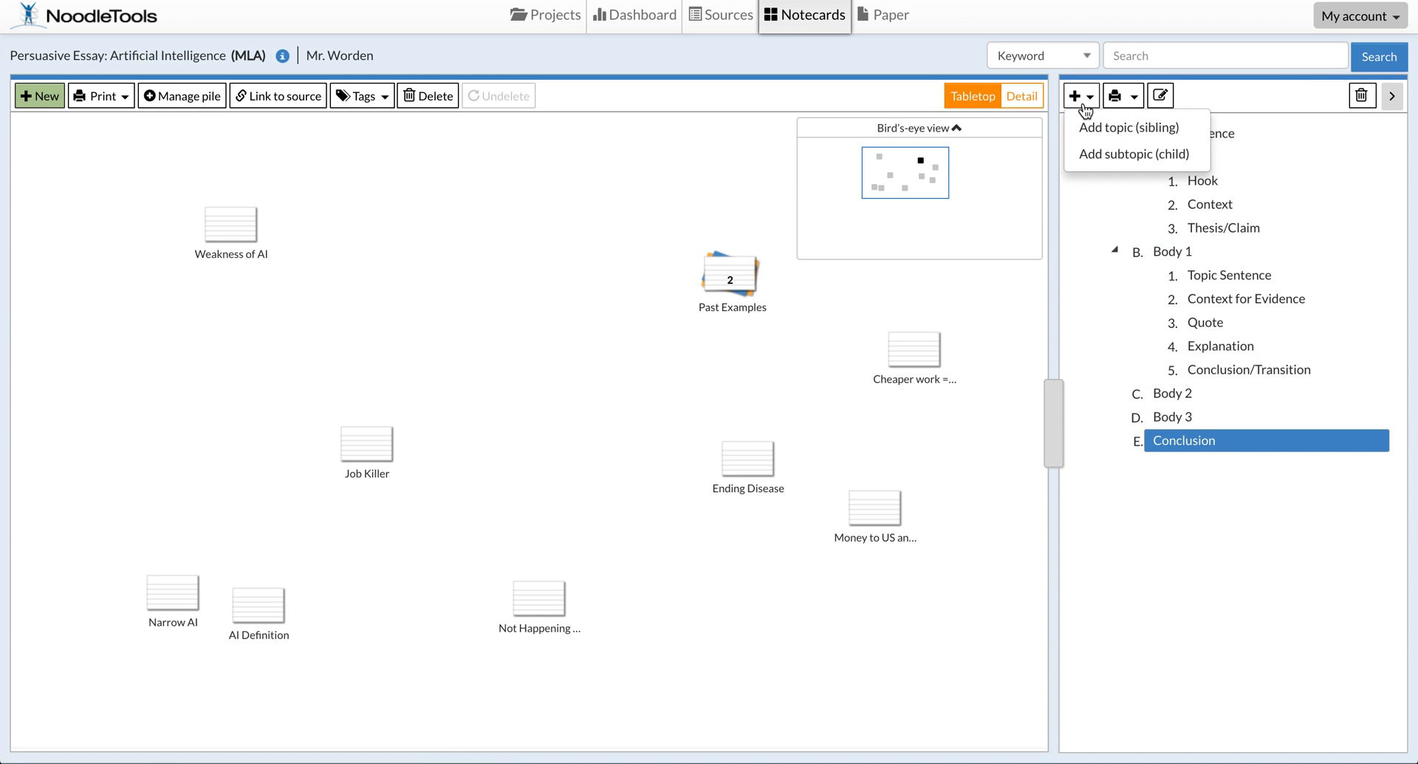
left_click(1100, 155)
type("Ret")
key("BackSpace")
key("BackSpace")
type("evie")
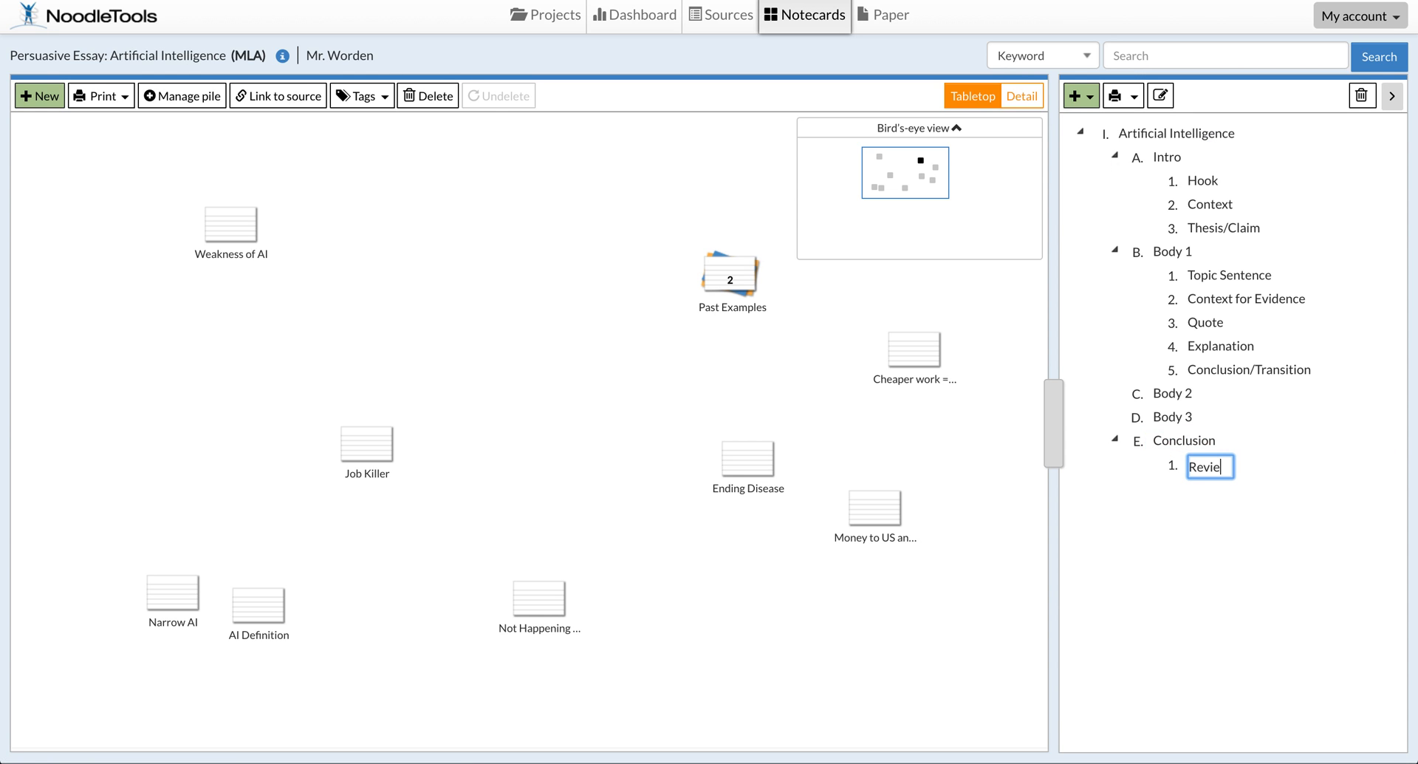
type("w evidence")
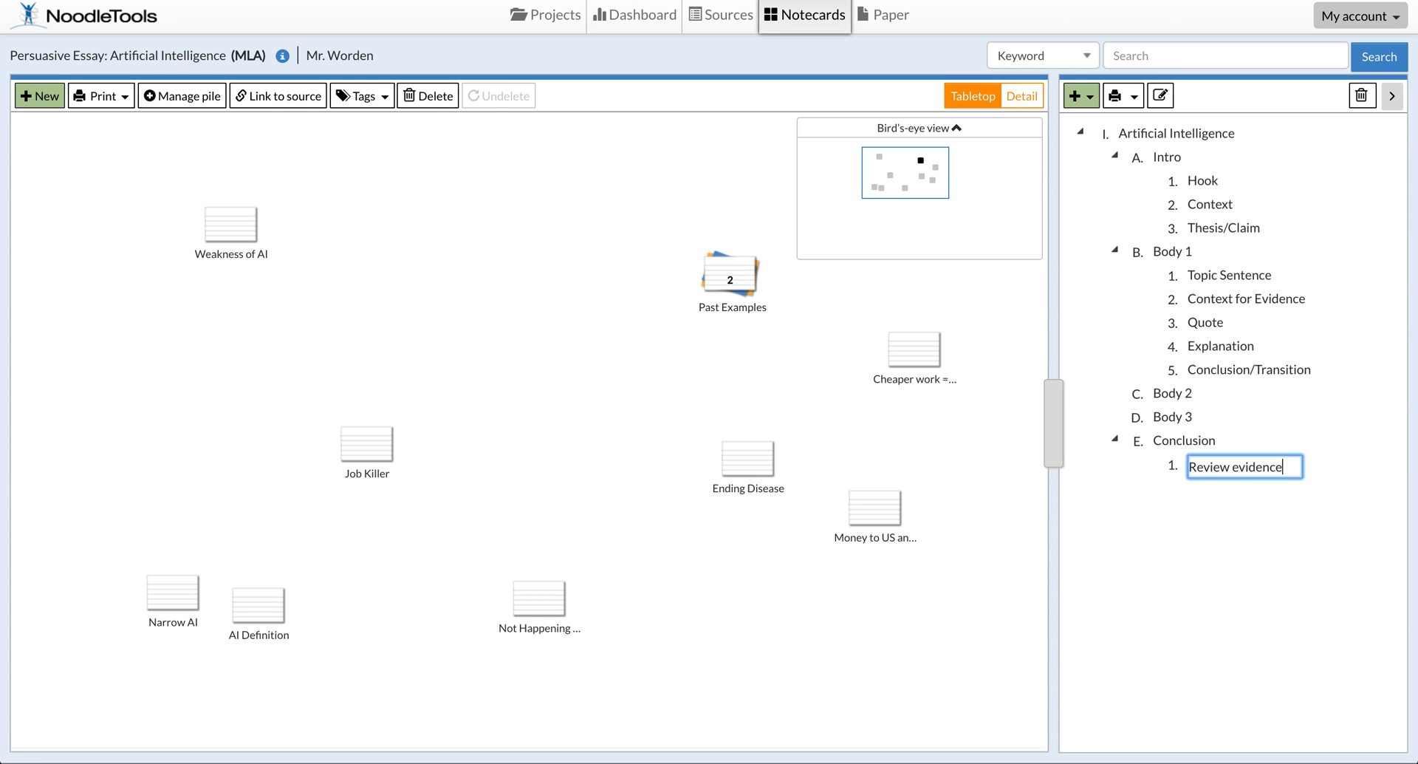
key("Return")
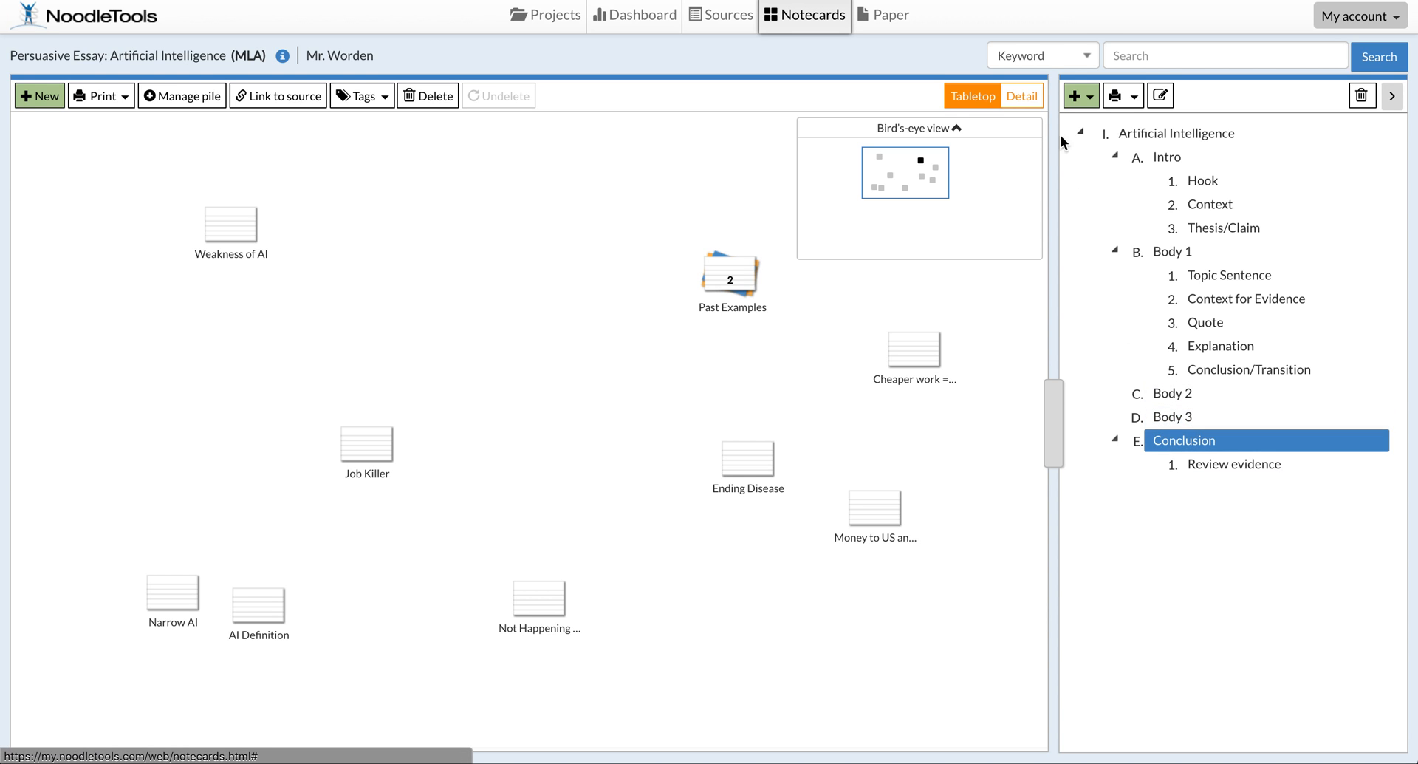
- Add a second subtopic under Conclusion, below Review evidence, and name it Restate thesis/claim
left_click(1083, 96)
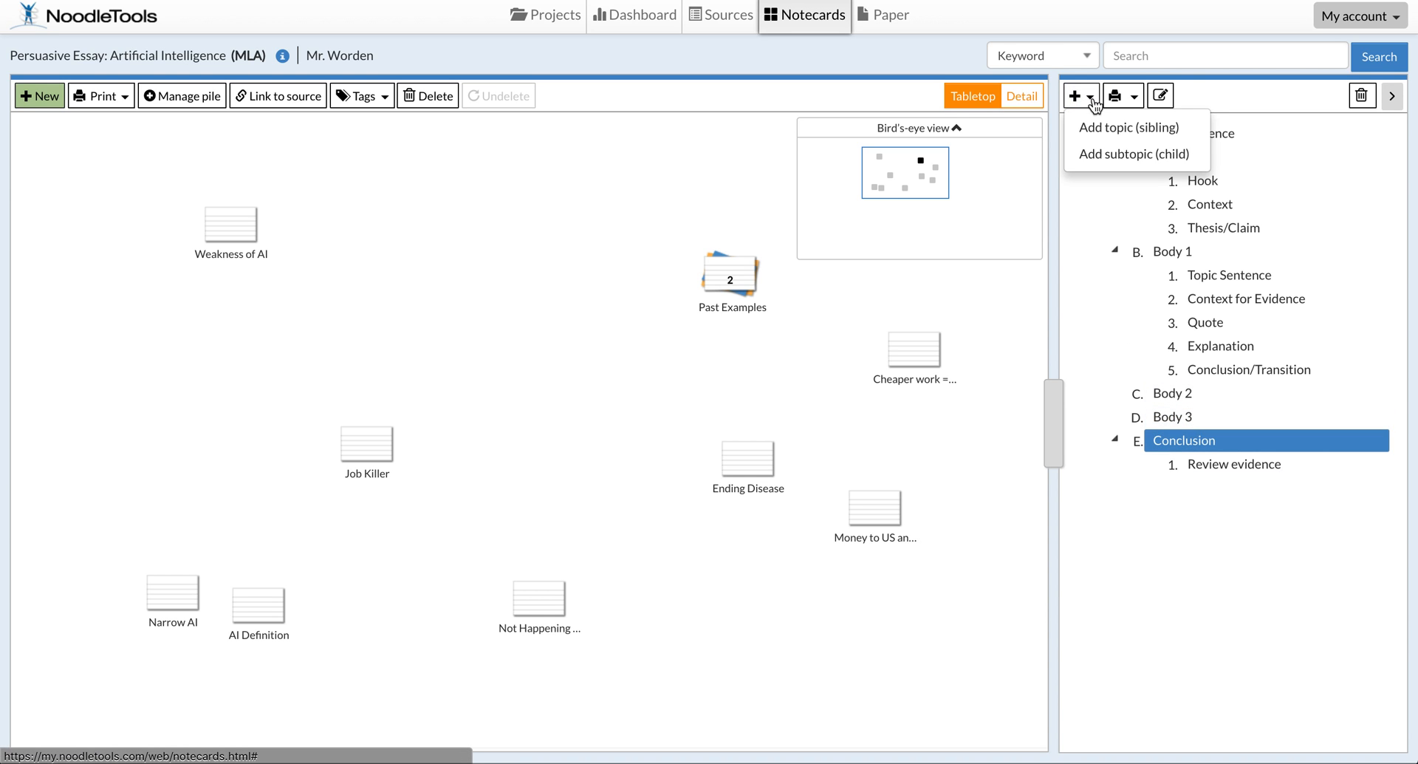
left_click(1100, 155)
type("Restate thesis/claim")
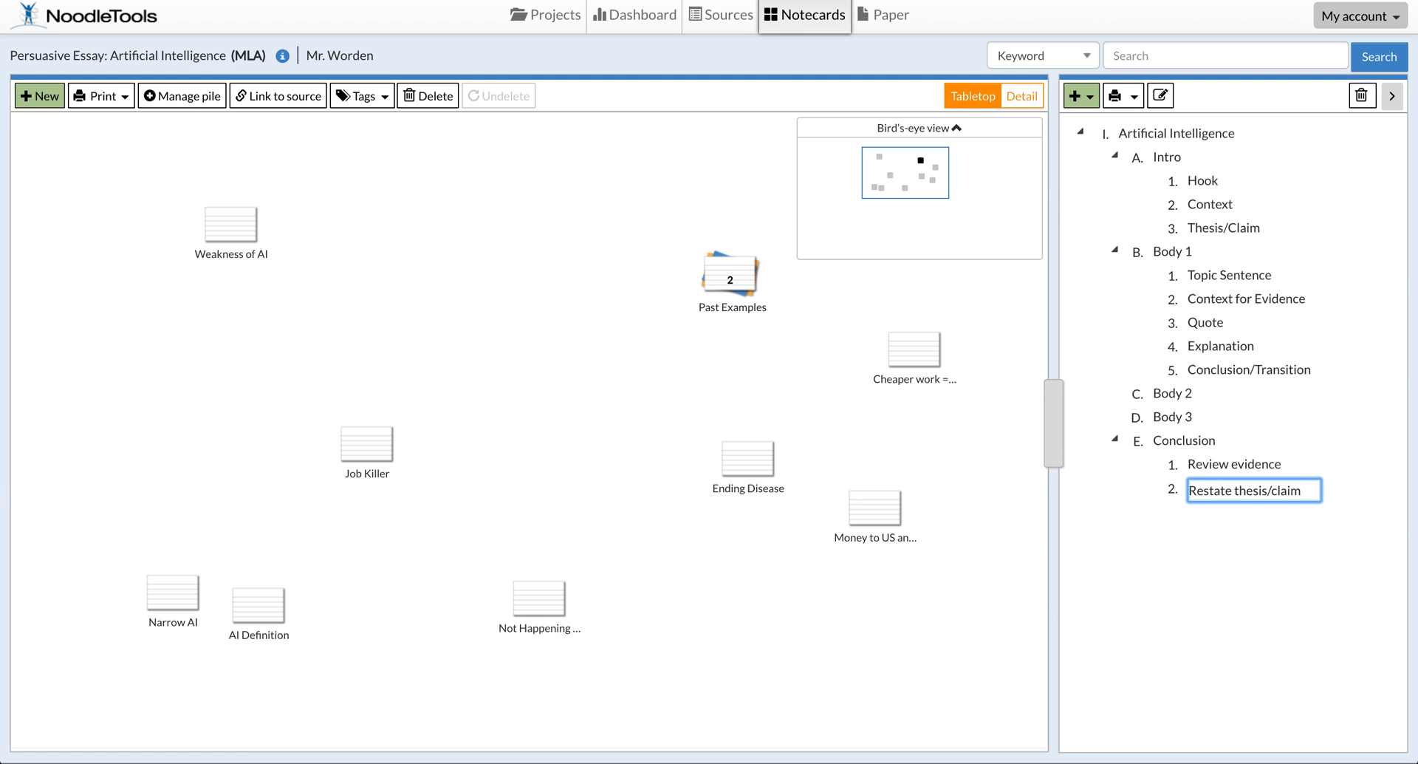
key("Return")
- Add a third subtopic under Conclusion, below Restate thesis/claim, and name it Final Thought/Call to Action
left_click(1185, 440)
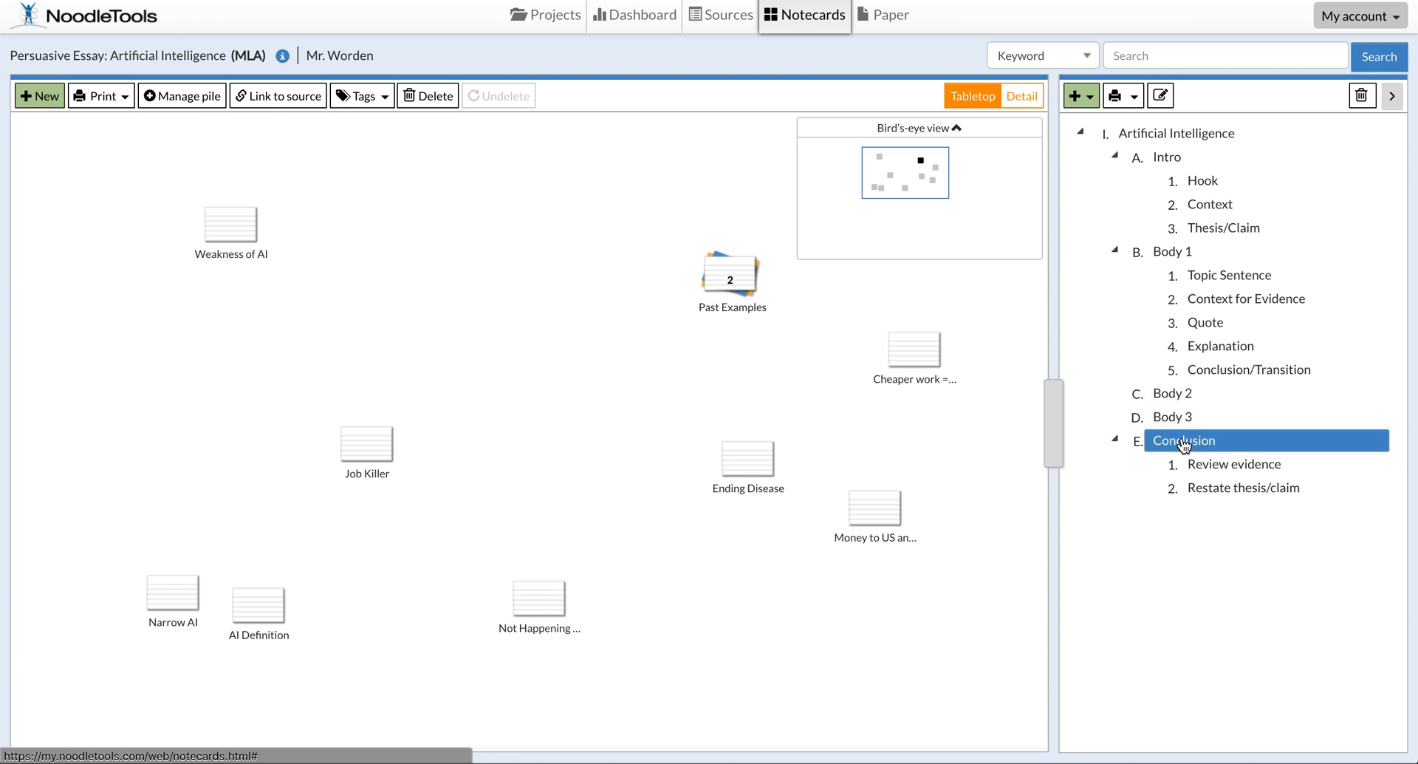
left_click(1082, 95)
left_click(1110, 154)
type("Final Thought")
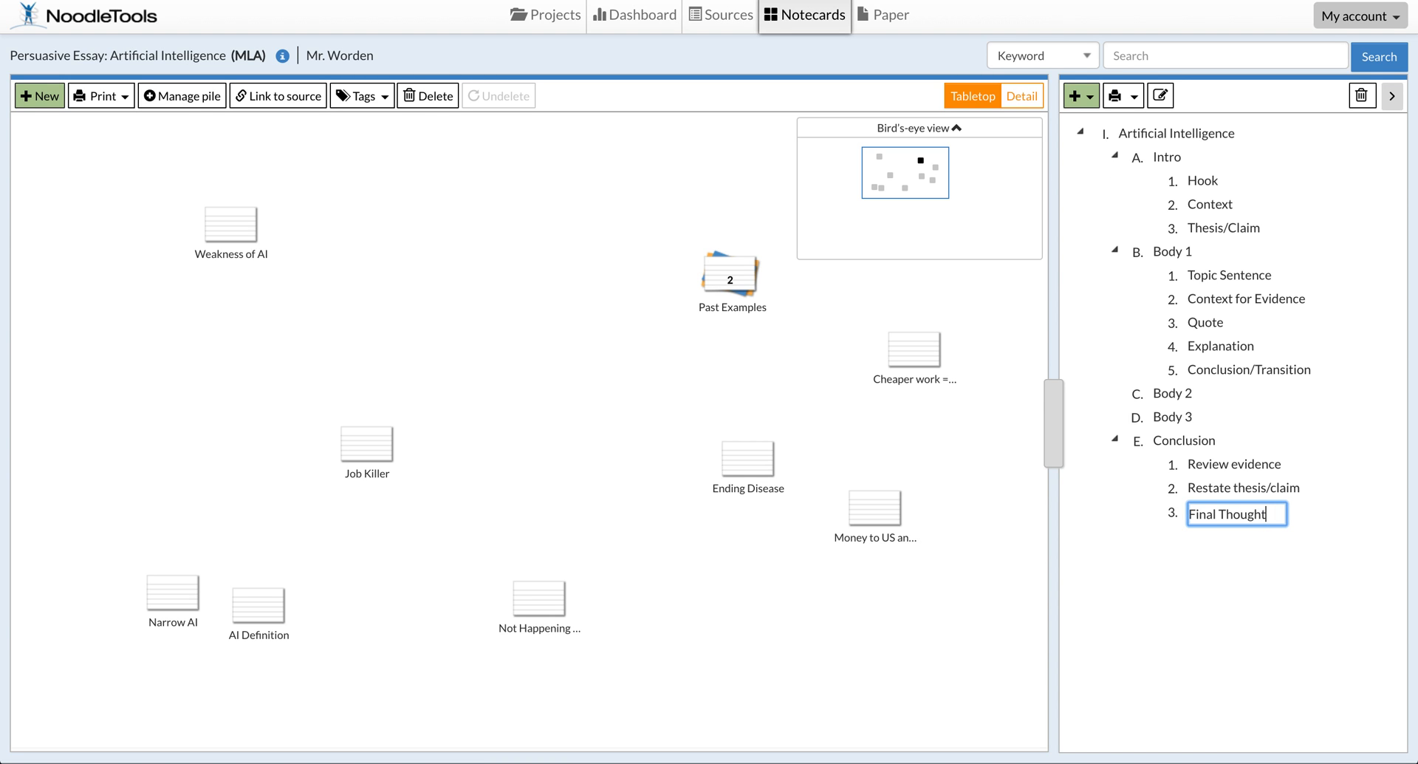
type("/Call to Action")
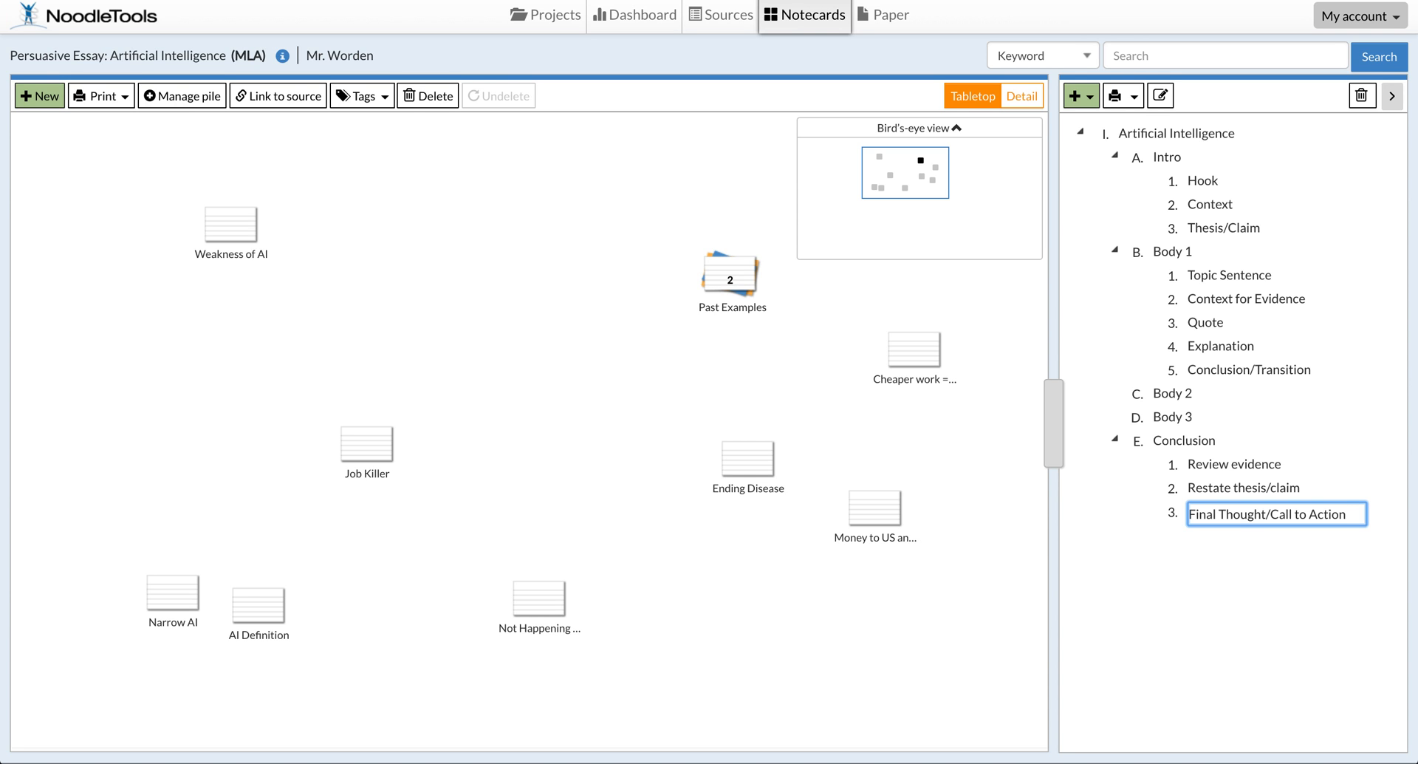
key("Return")
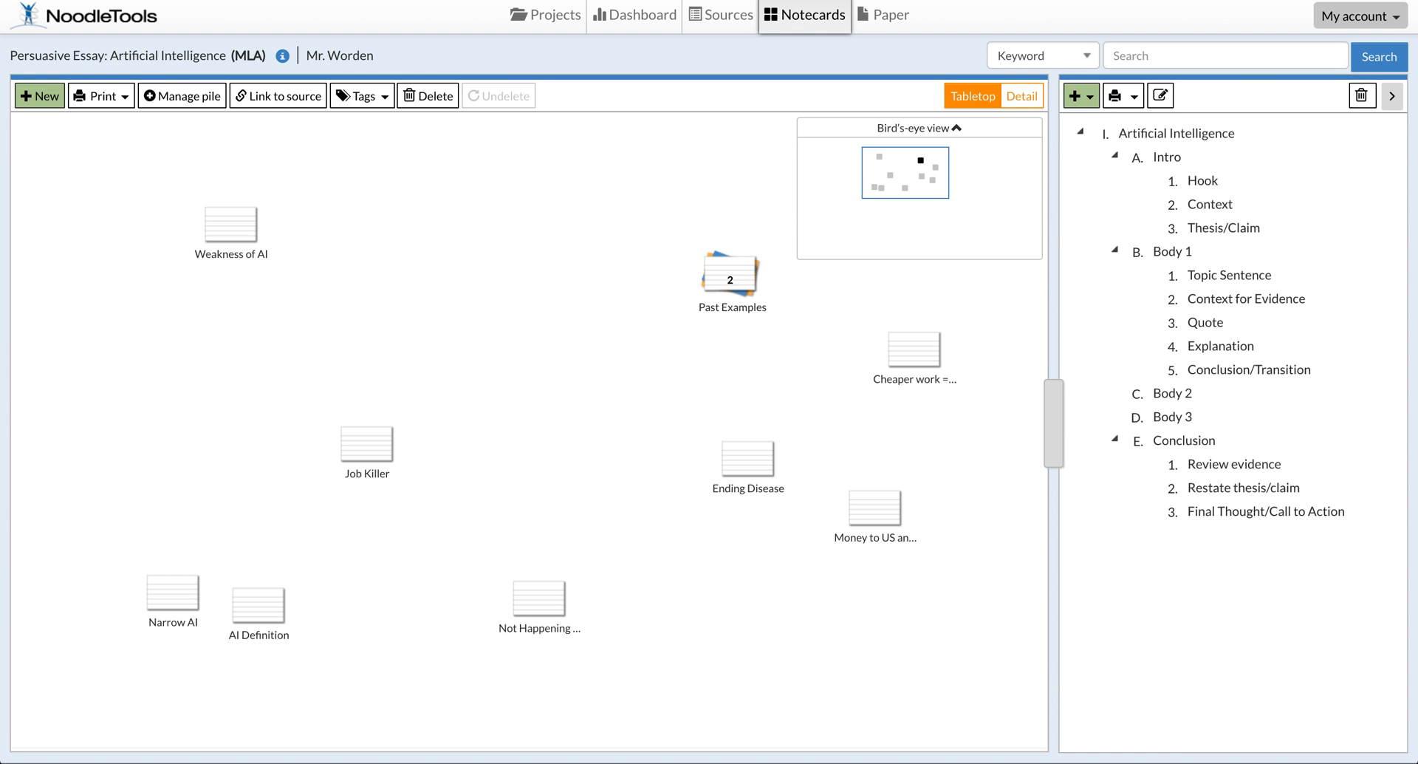
- Add a subtopic under Hook in the Intro section and name it Terminator
left_click(1196, 186)
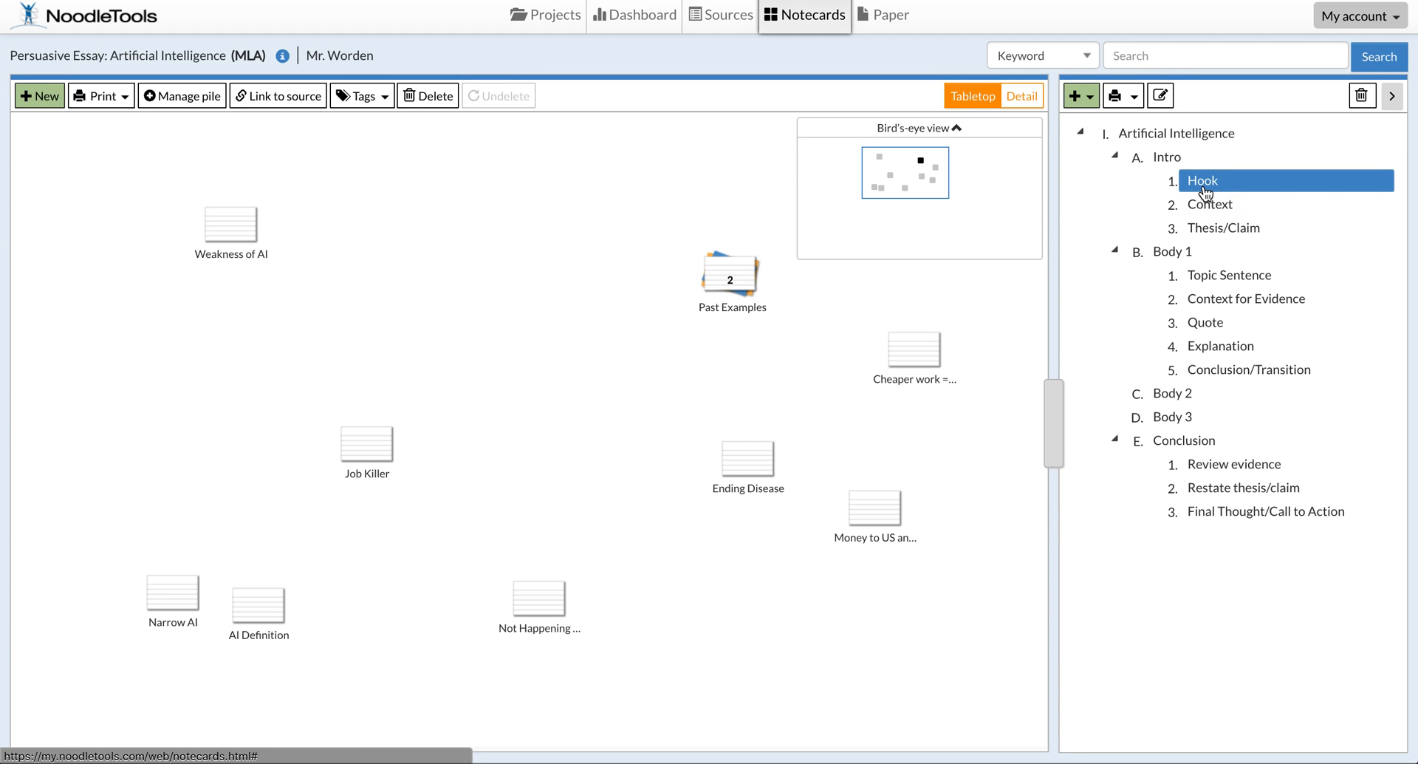
left_click(1090, 109)
left_click(1104, 149)
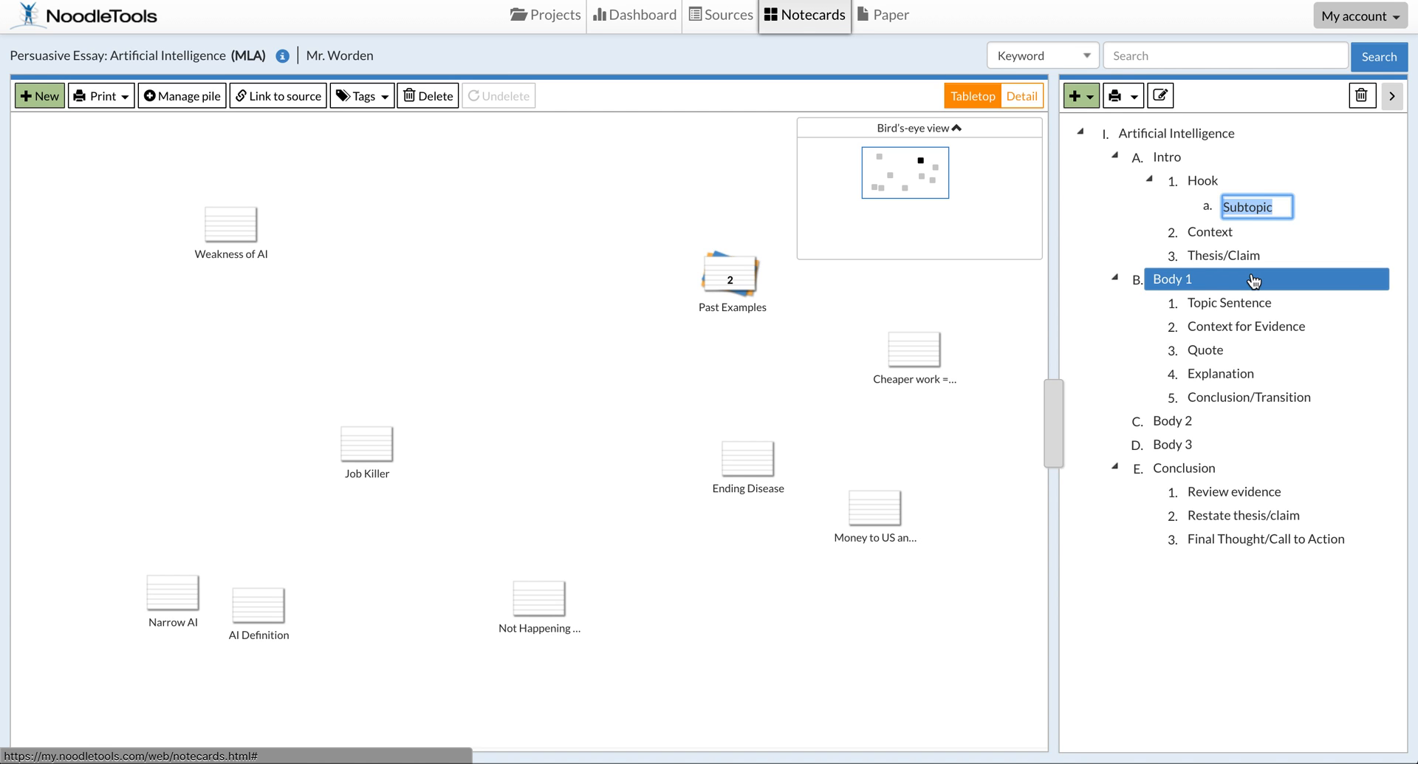
type("Terminator")
key("Return")
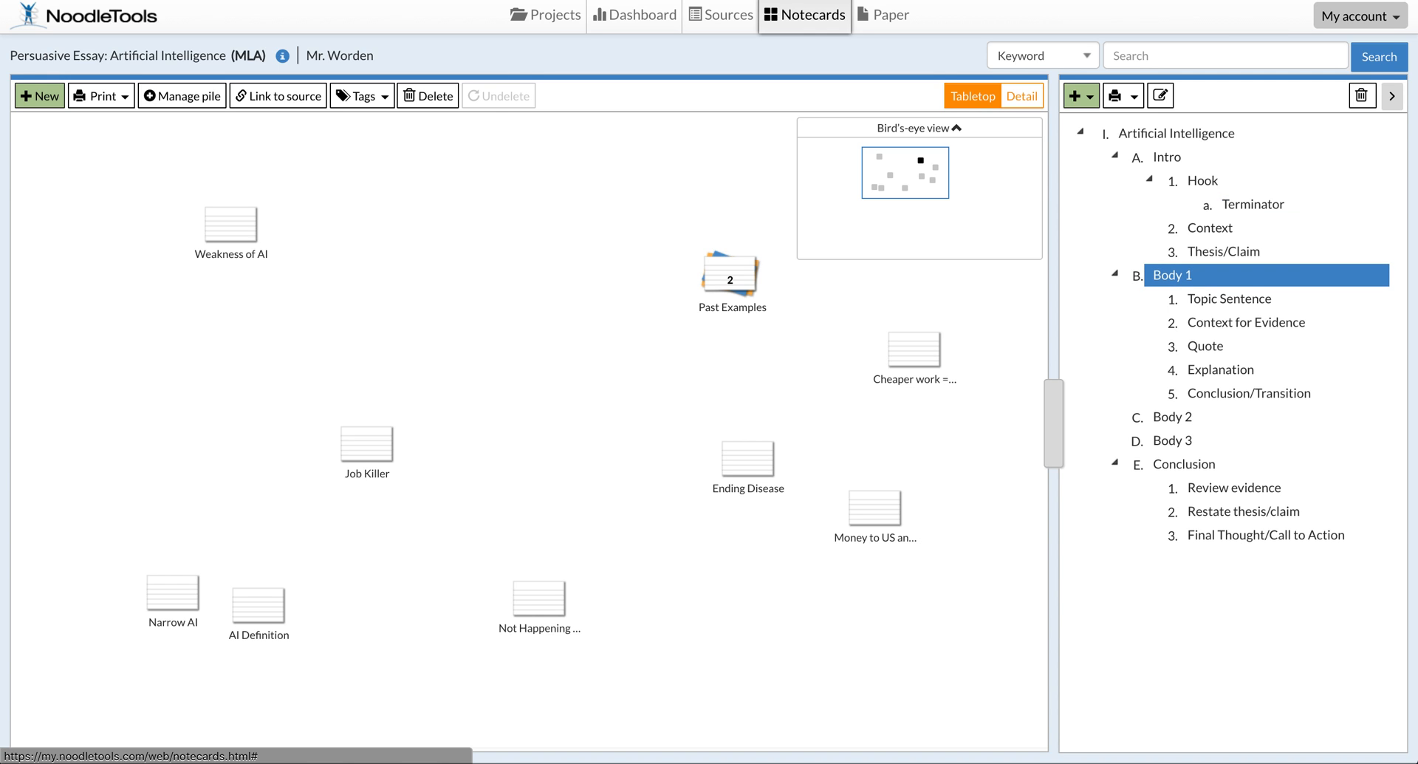
- Extend the Terminator subtopic's name under Hook to read "Terminator—robot crushing human skull"
left_click(1256, 210)
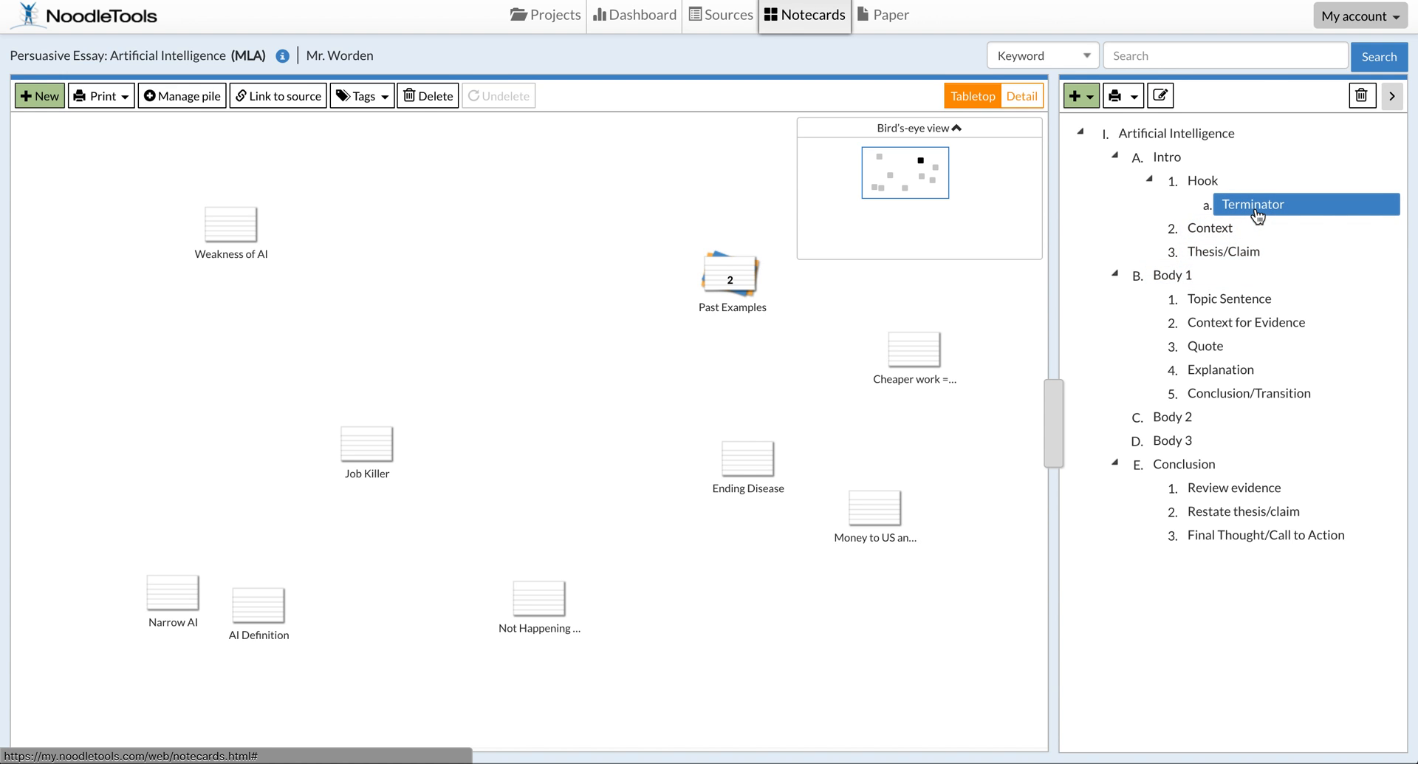
left_click(1256, 210)
left_click(1296, 210)
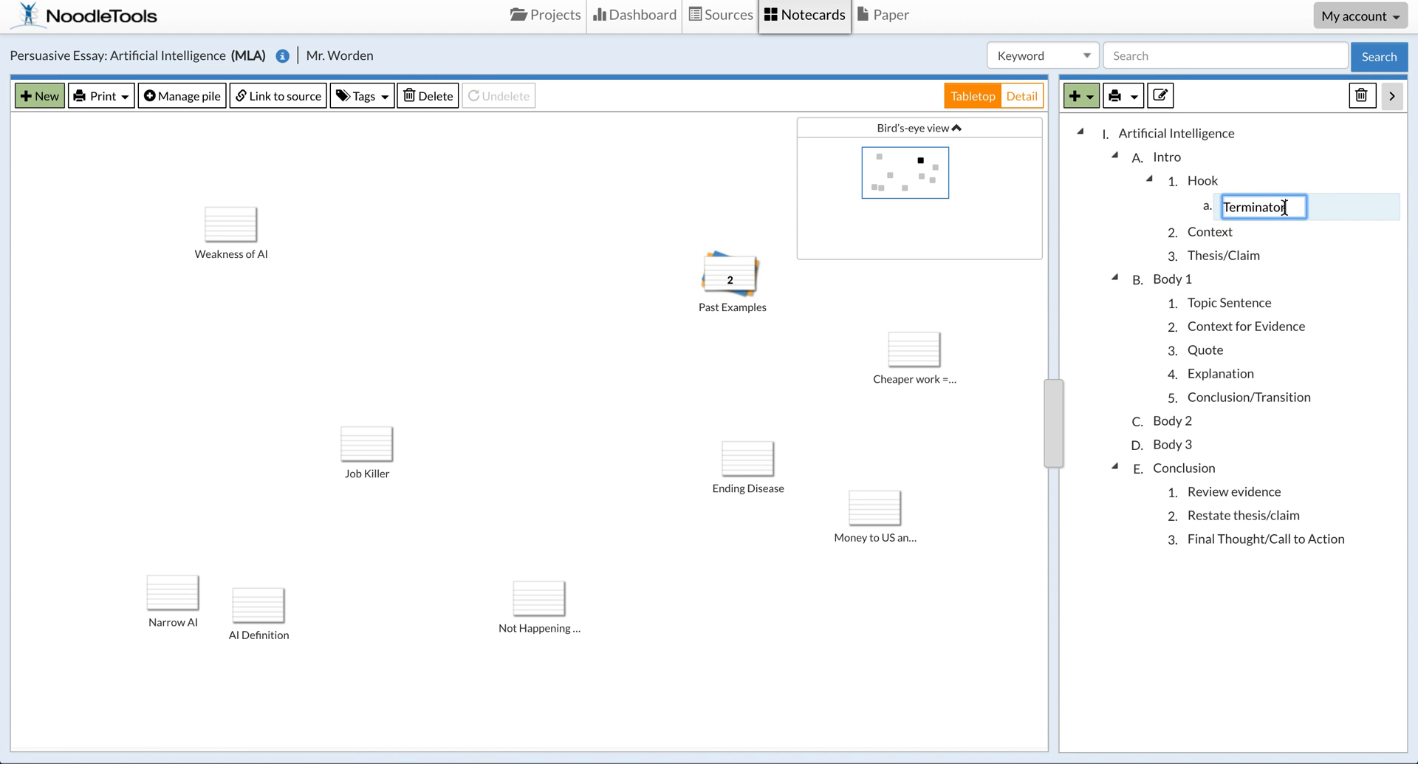
type("--")
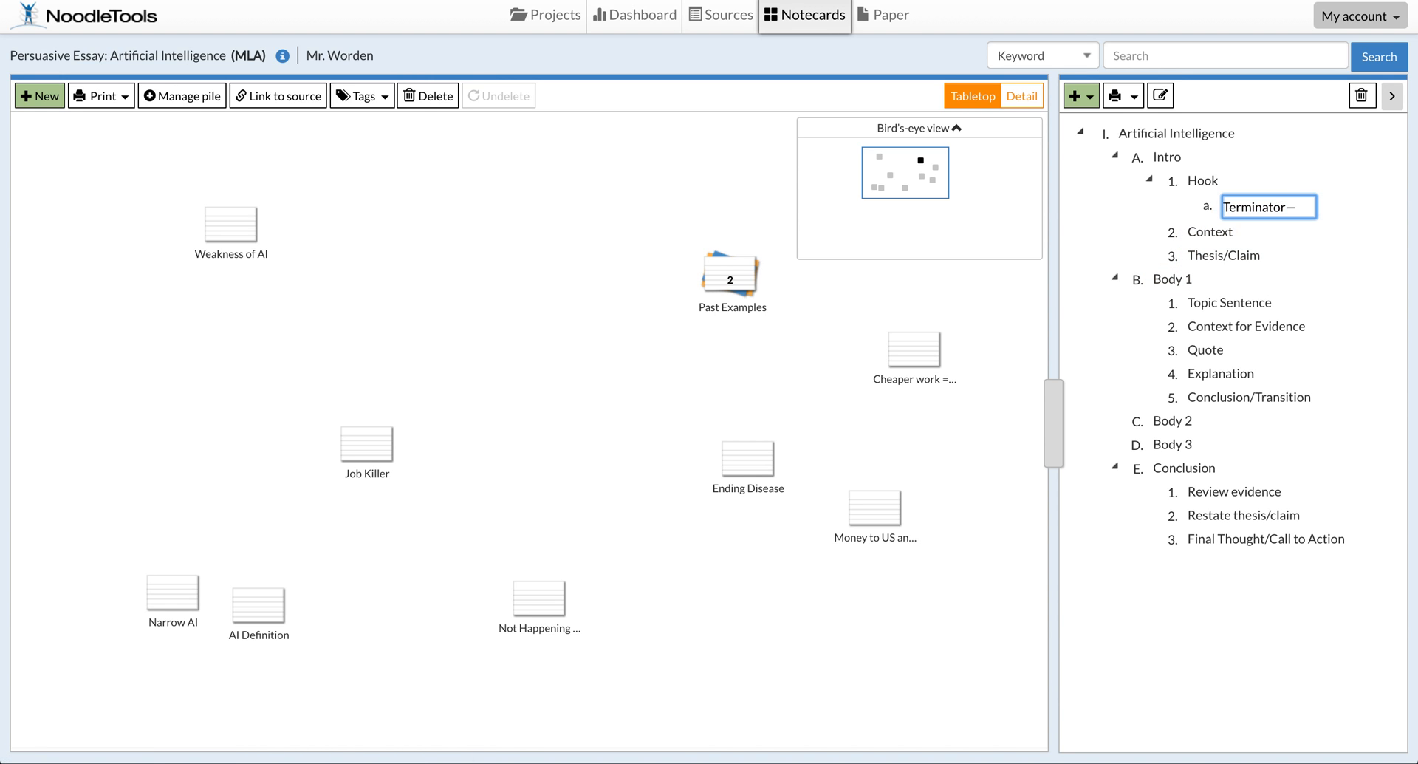
type("robot crushing hima")
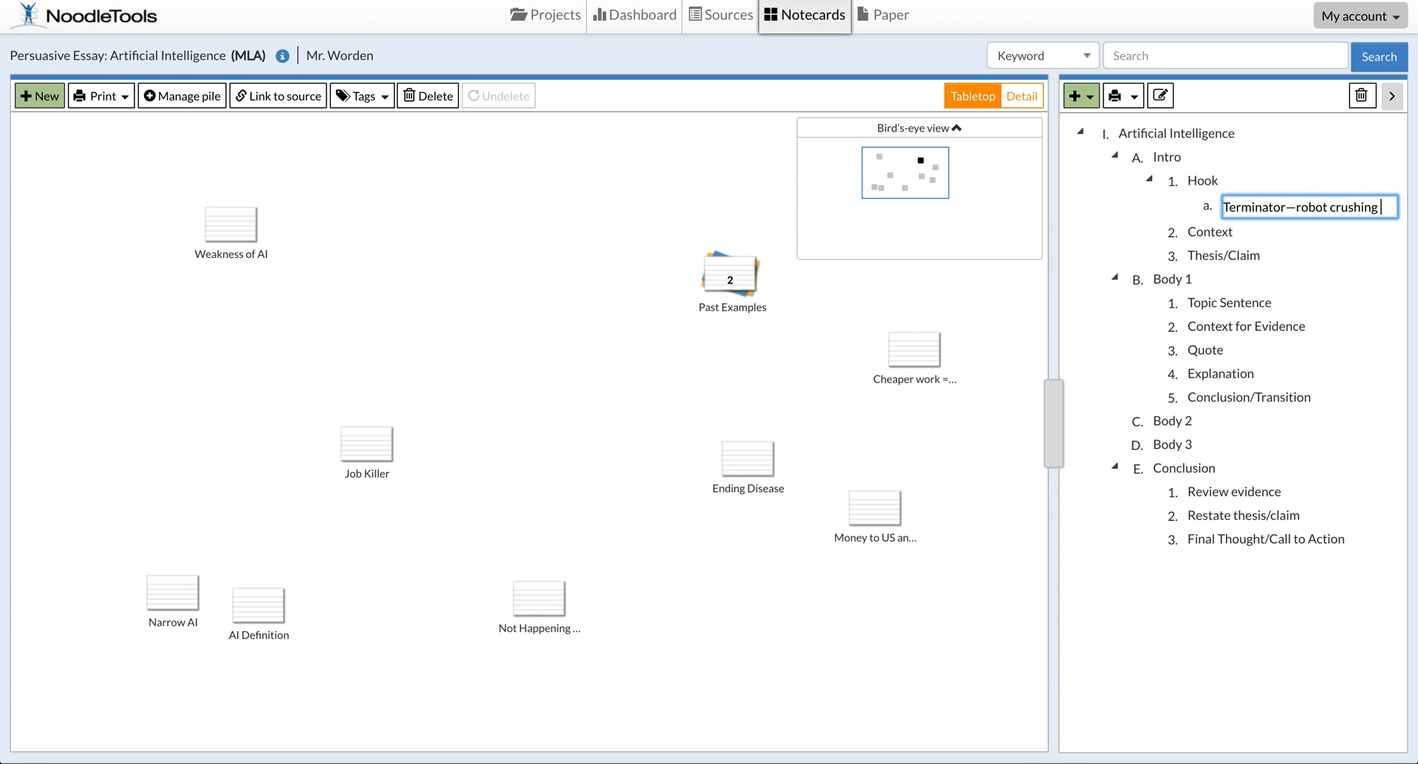
key("BackSpace")
key("BackSpace")
key("BackSpace")
type("u")
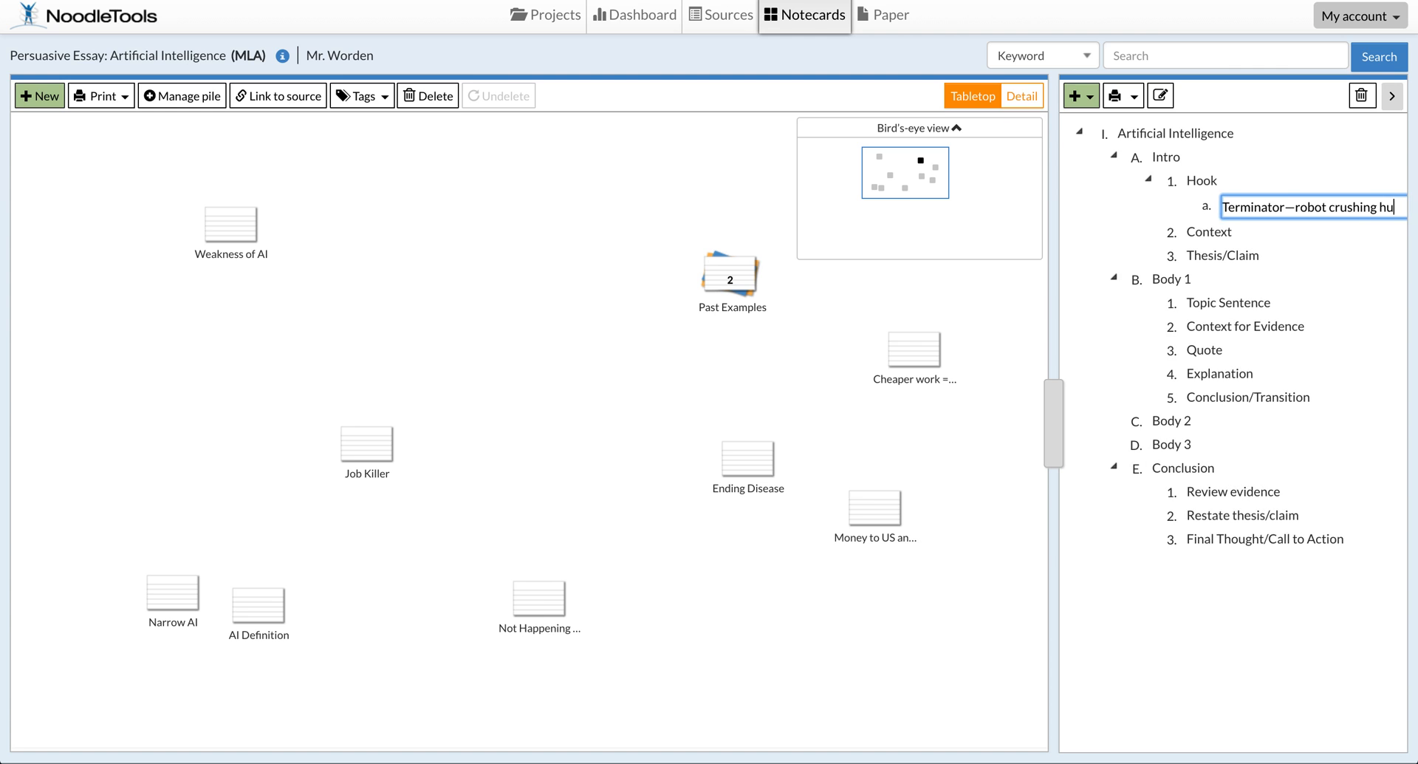
type("man scull")
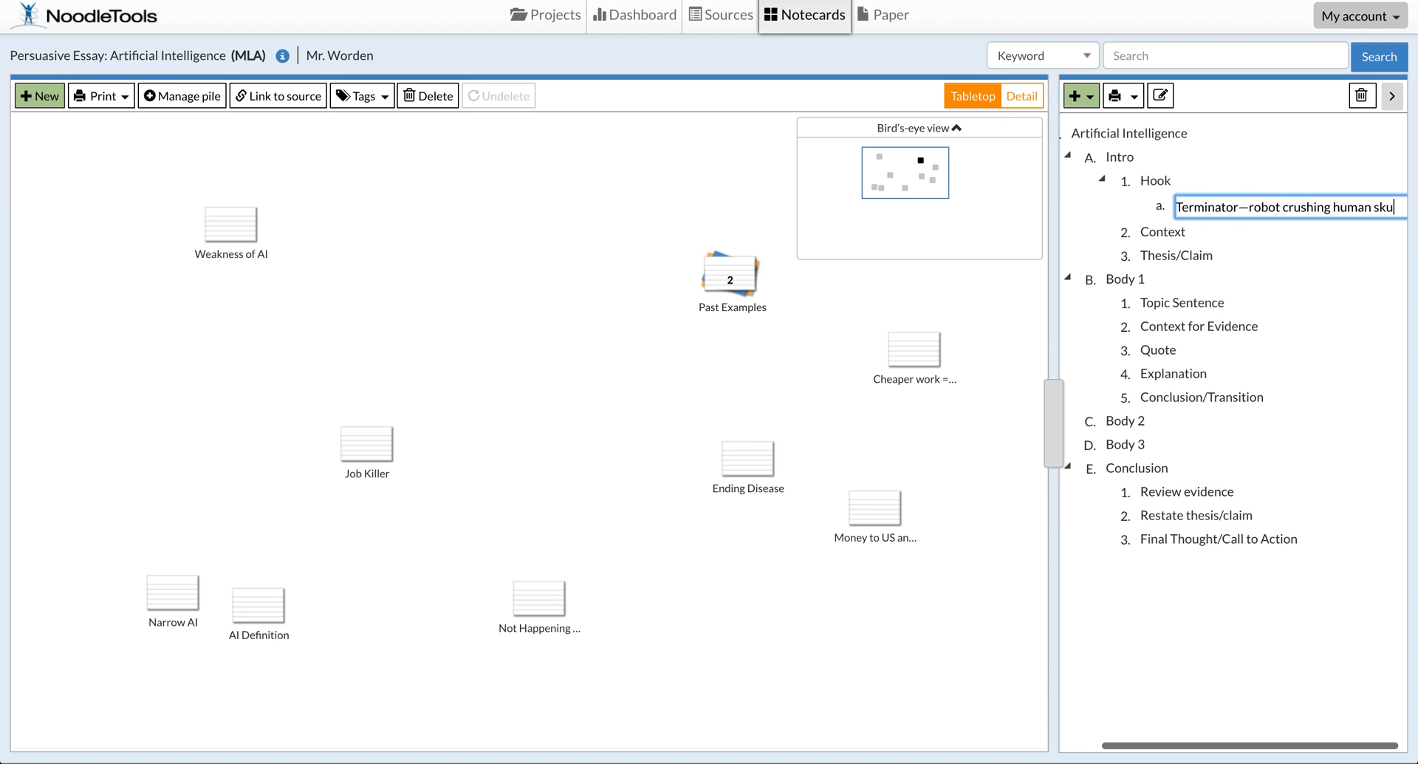
key("Return")
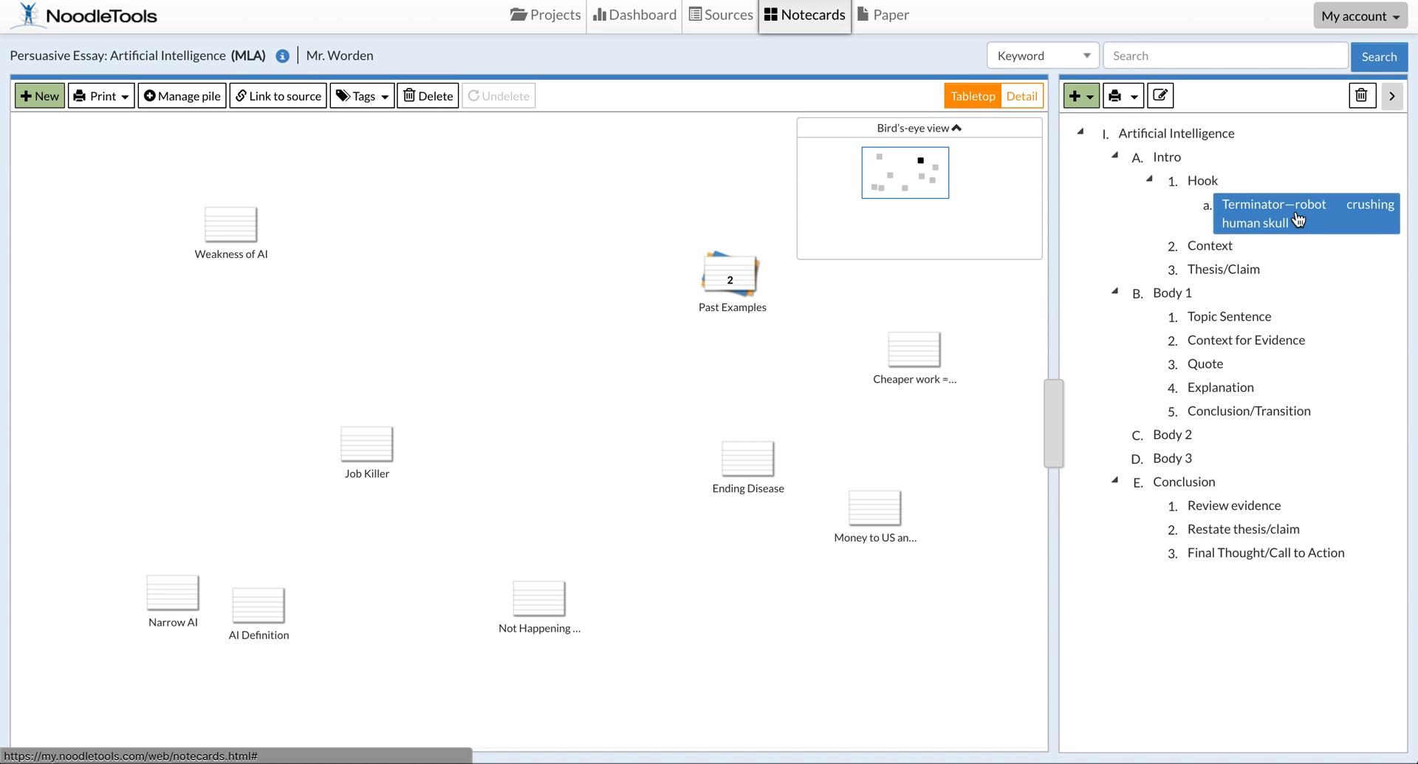
- Add a subtopic under Context in the Intro section and name it "Google Cars and Uber/FedEx"
left_click(1081, 96)
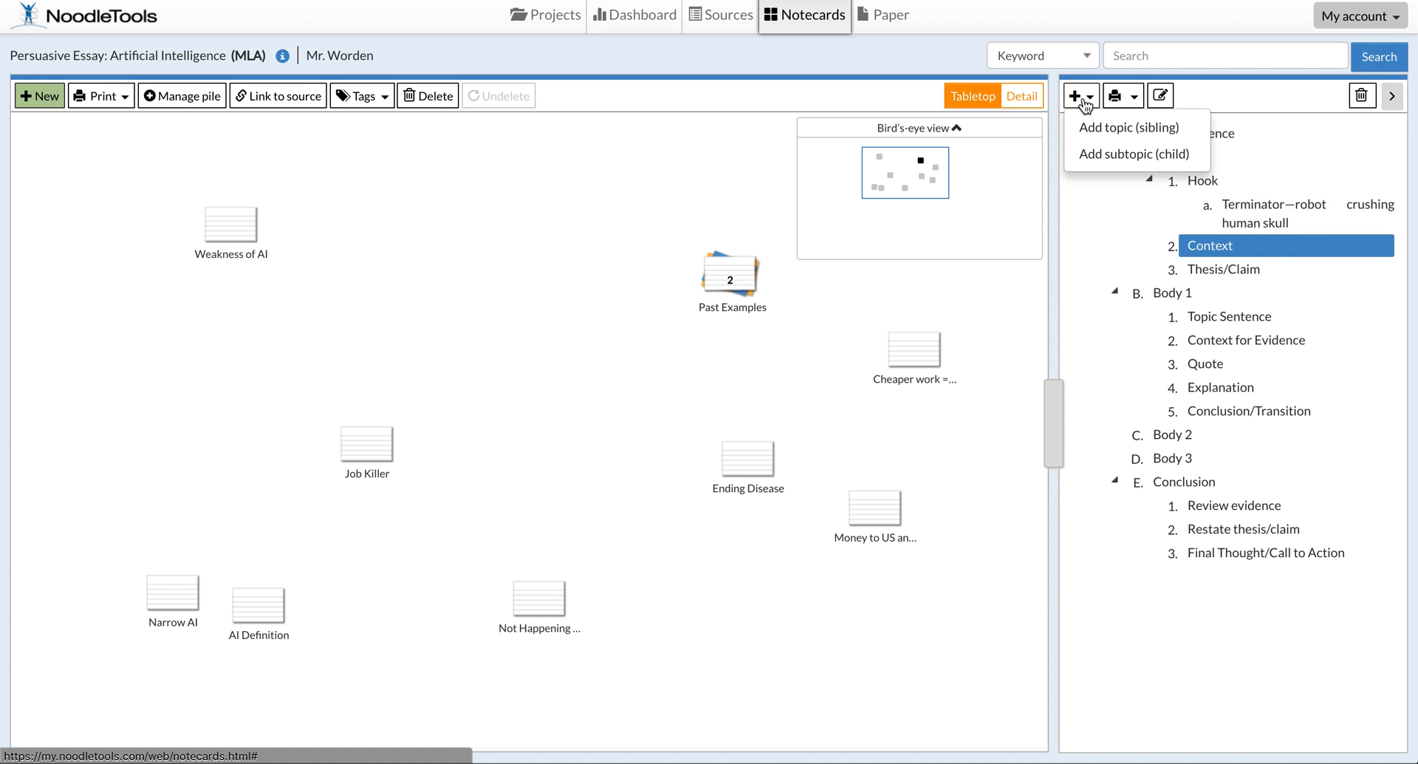
left_click(1105, 153)
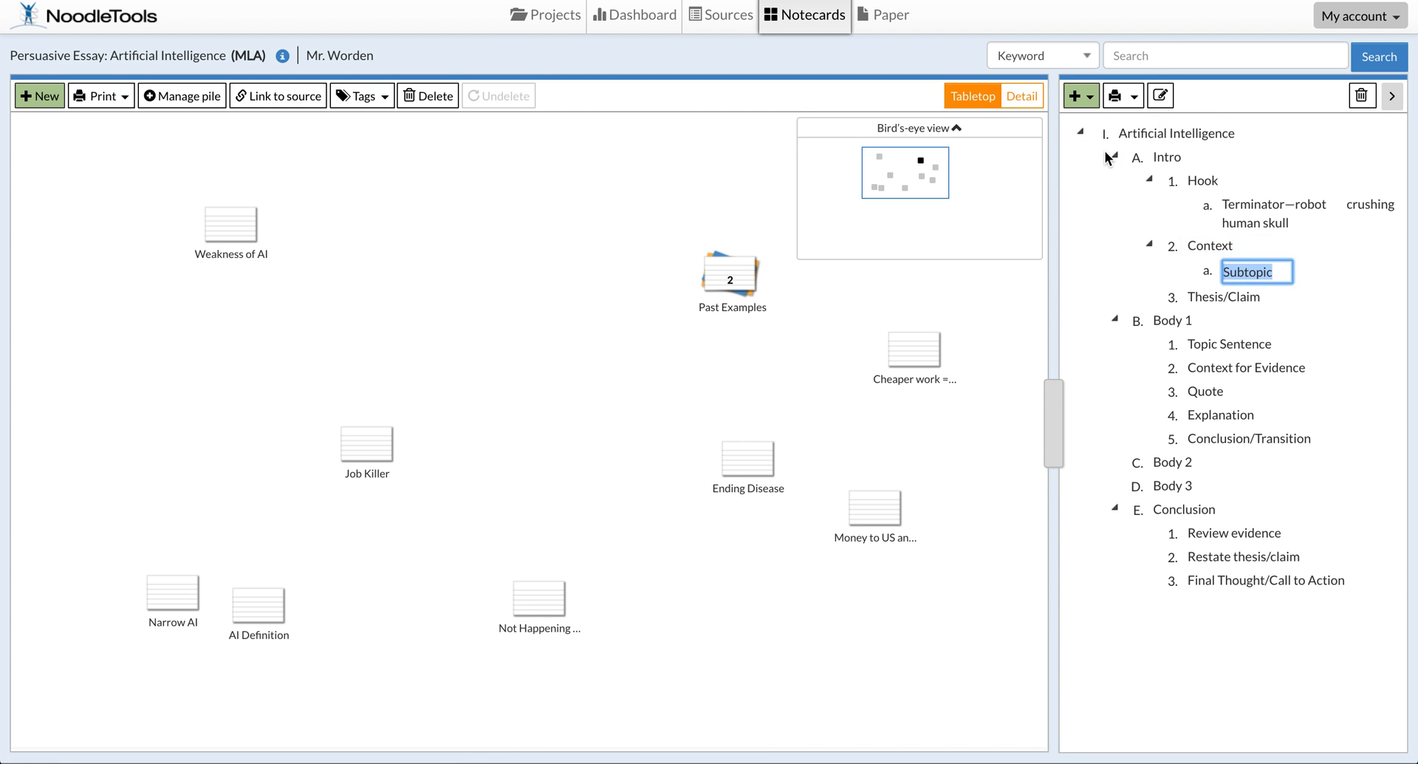
type("Google Cars")
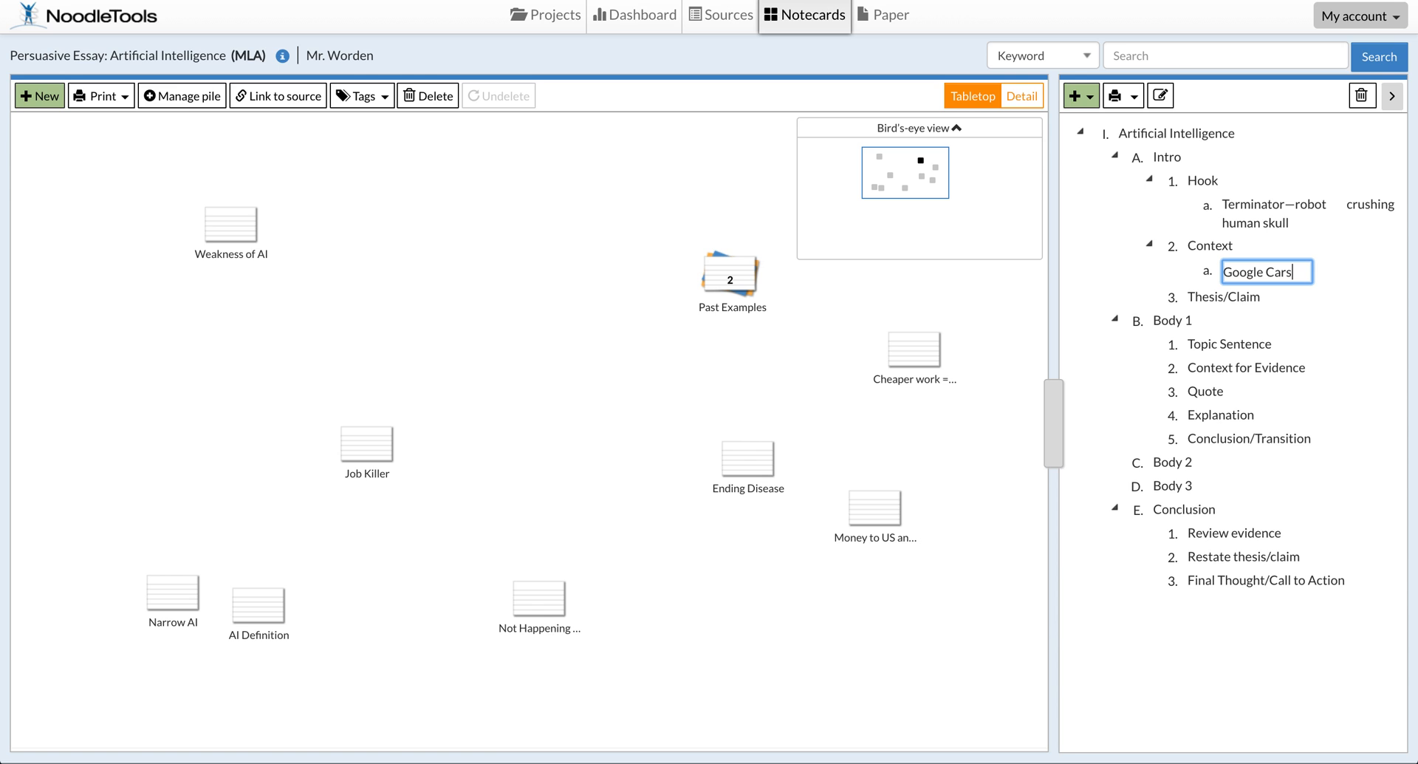
type(" and Uber/F")
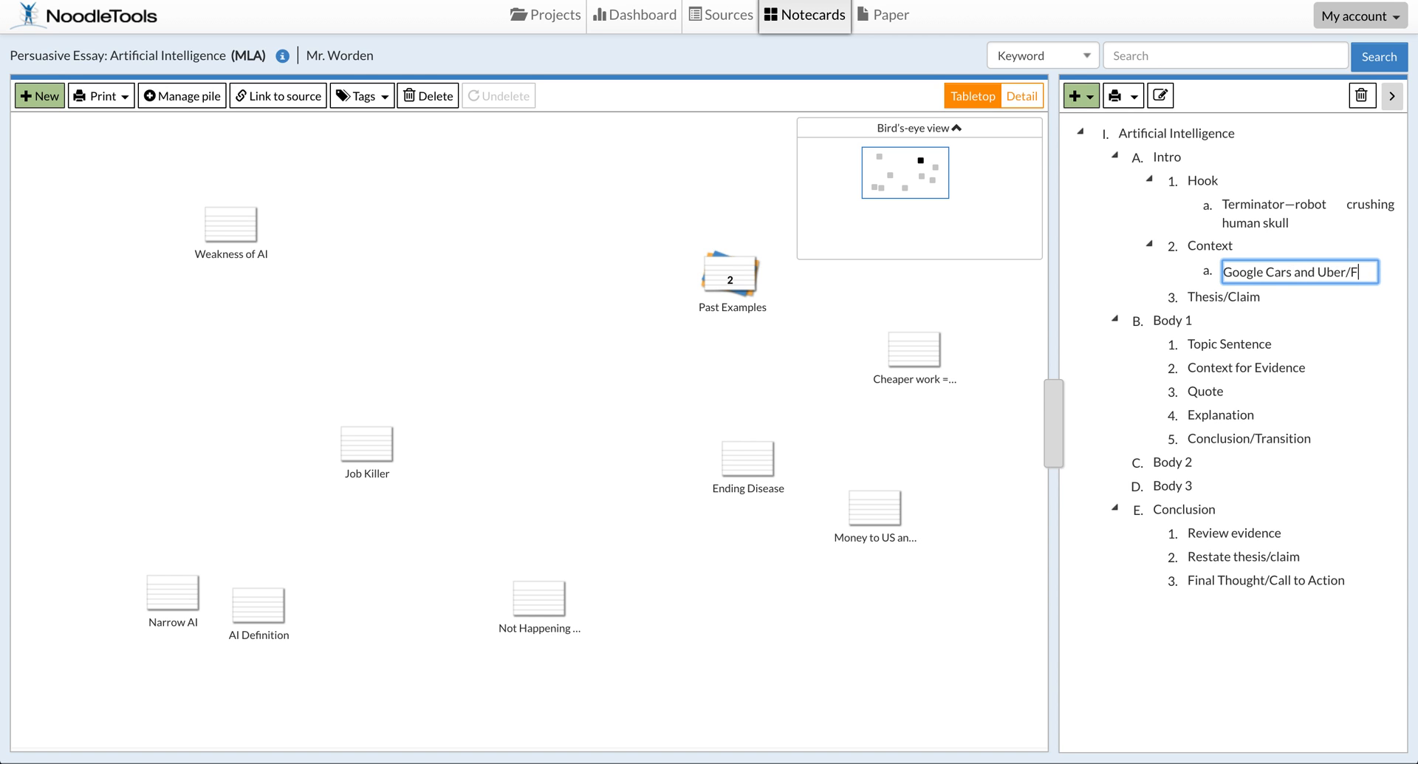
type("edEx")
key("Return")
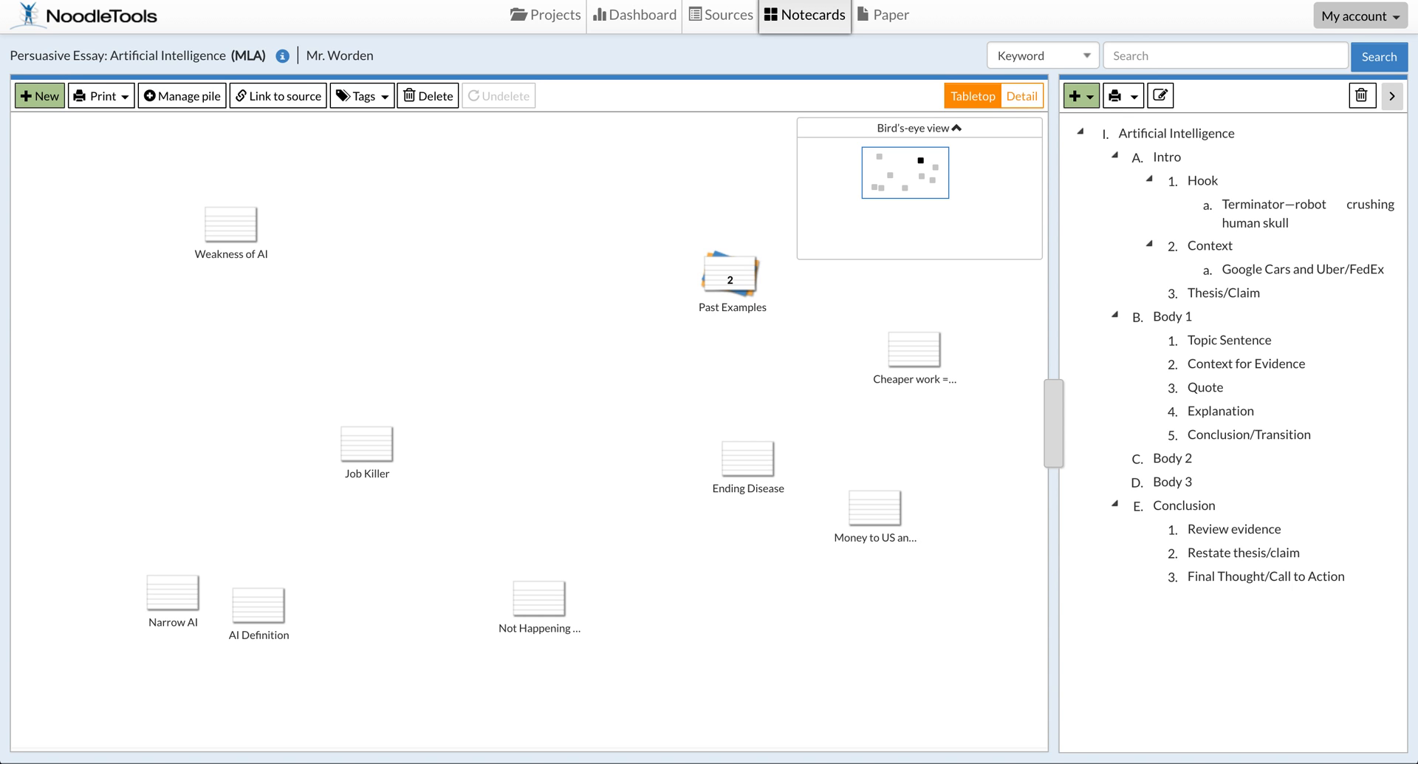
- Add a Thesis/Claim subtopic: "AI Will shake things up, but ultimately will make life better, by freeing humans to do more interesting jobs and have more free time."
left_click(1224, 294)
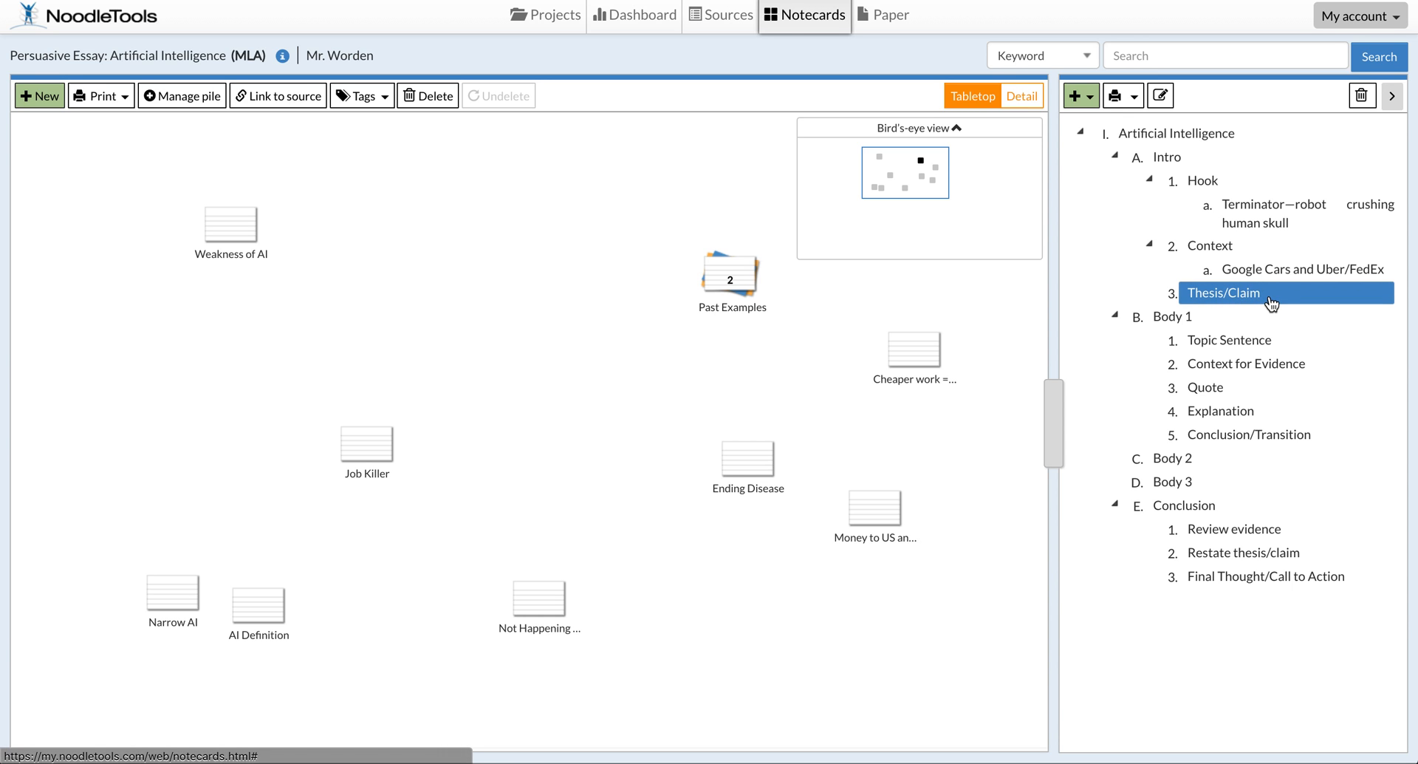
left_click(1080, 96)
left_click(1089, 151)
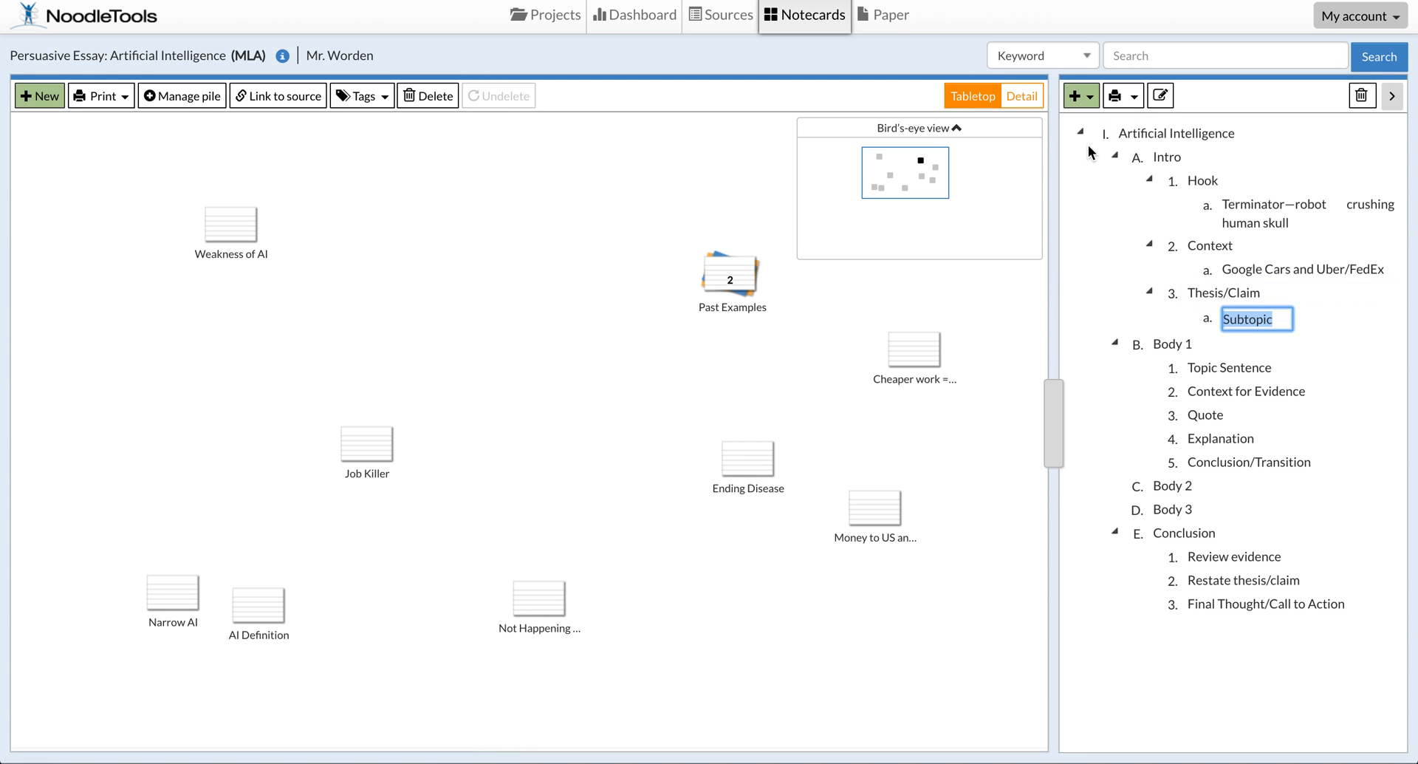
type("AI Will shake things")
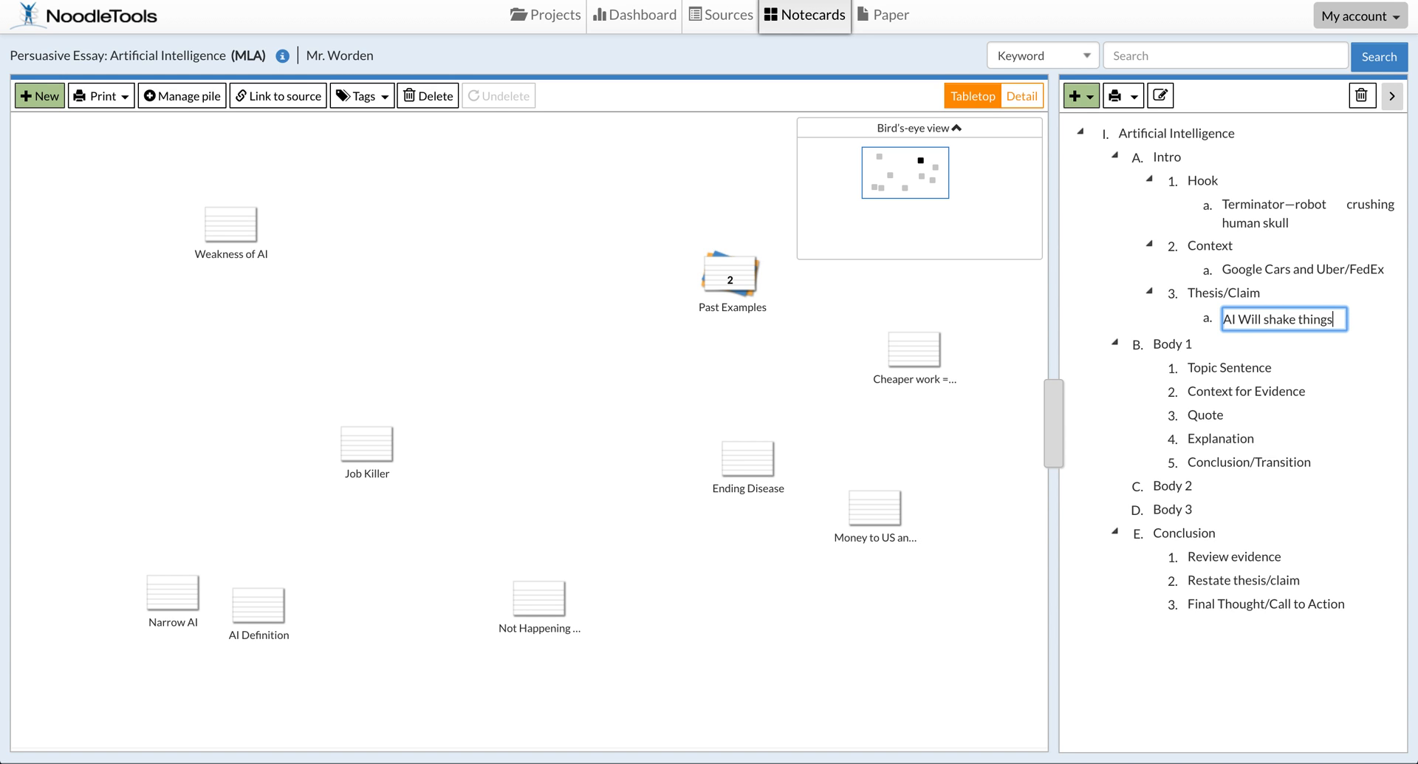
type(" up, but ultimately wi")
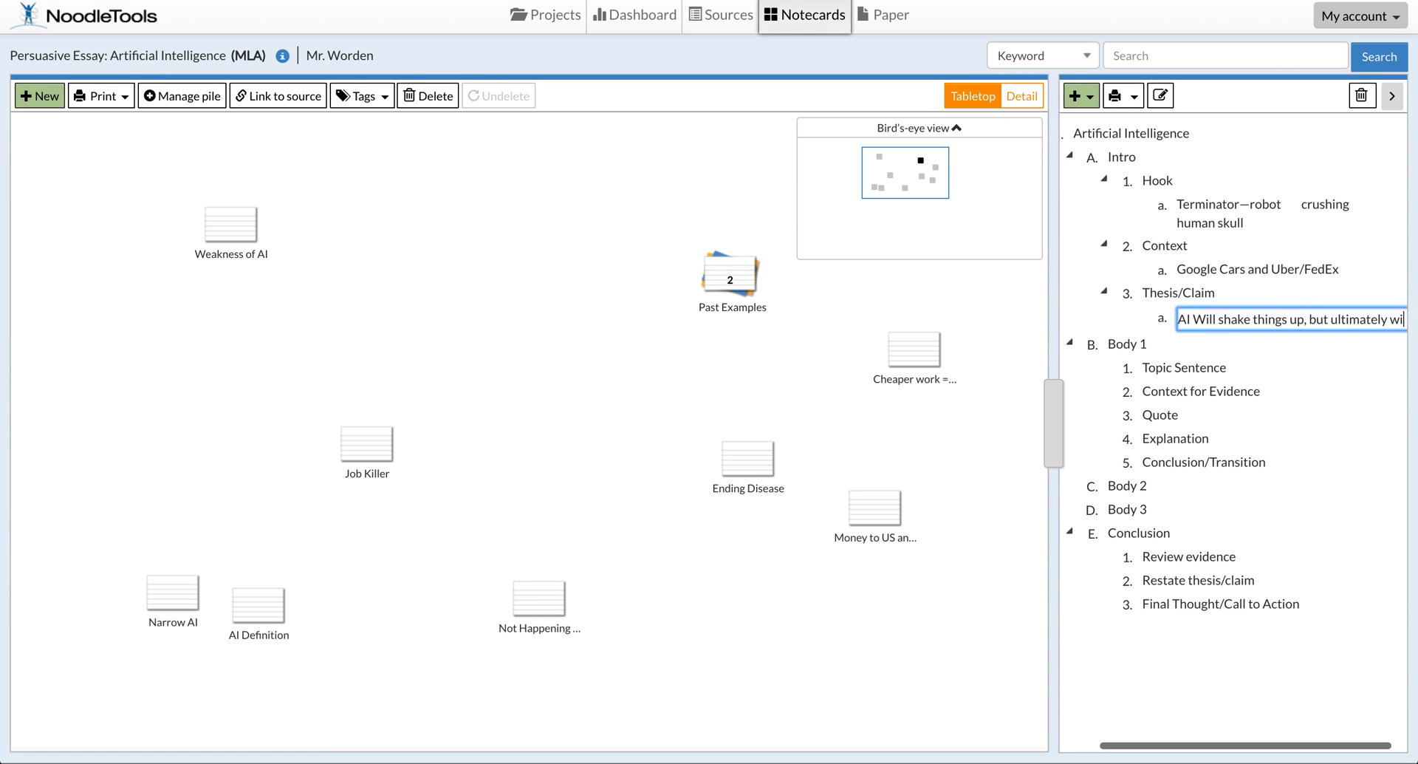
type("ll make life b")
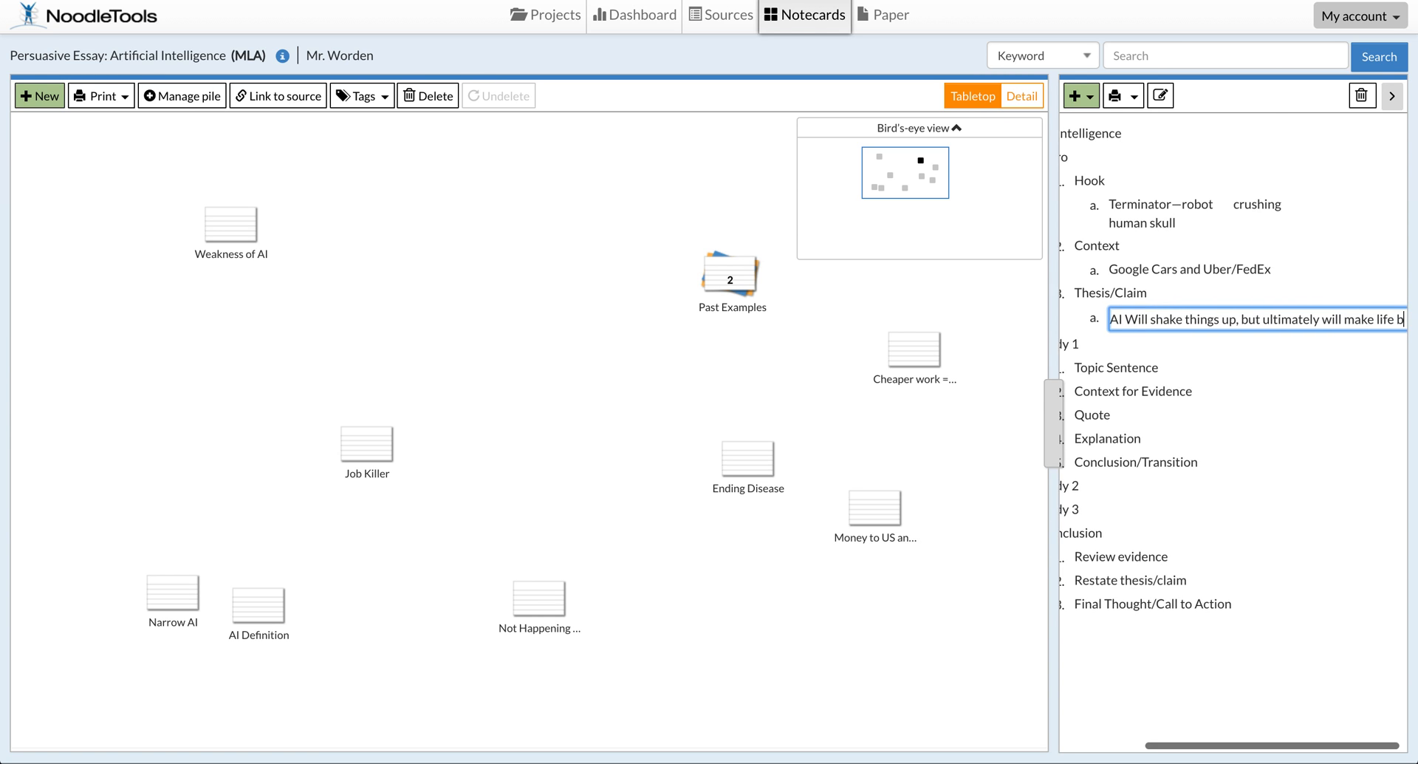
type("etter, btter, by")
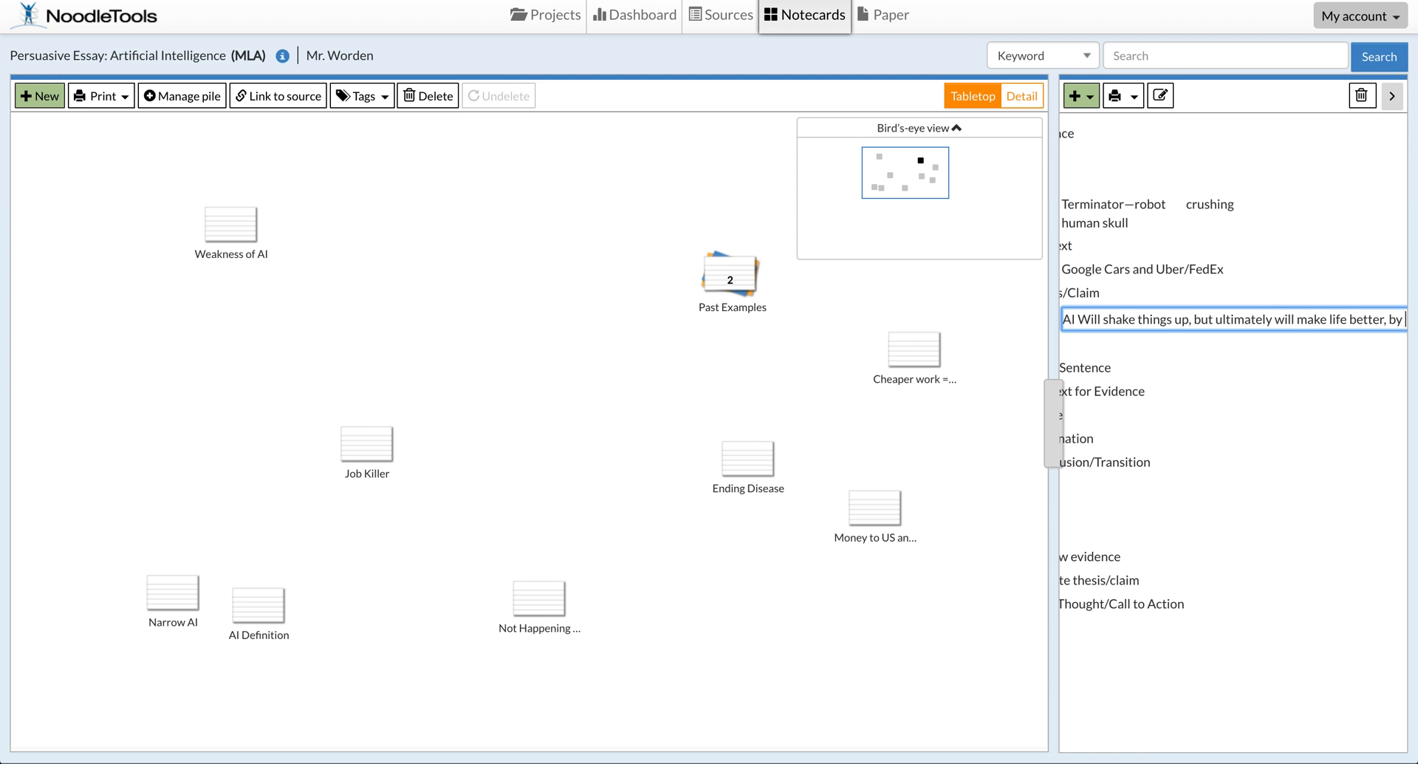
key("BackSpace")
type("y freeing hum")
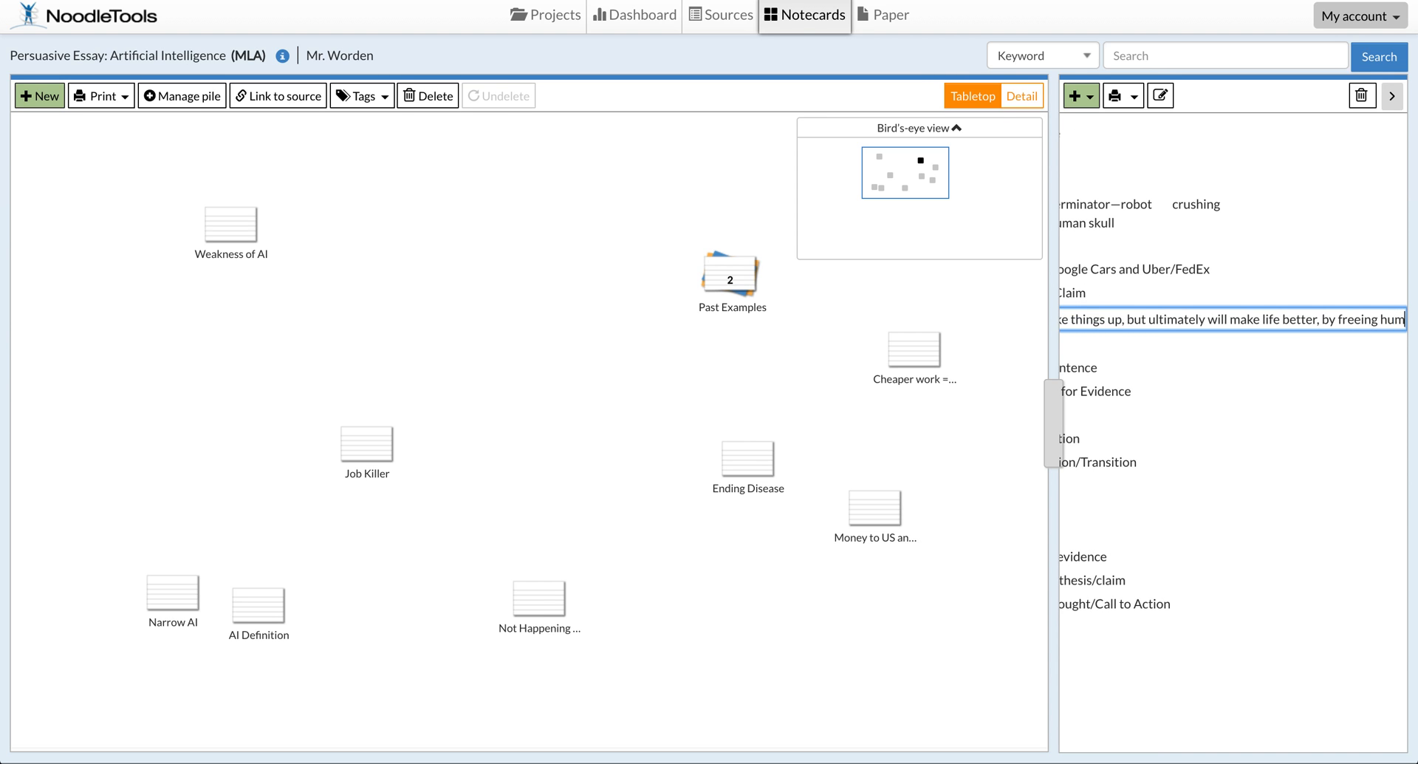
type("ans to do more in")
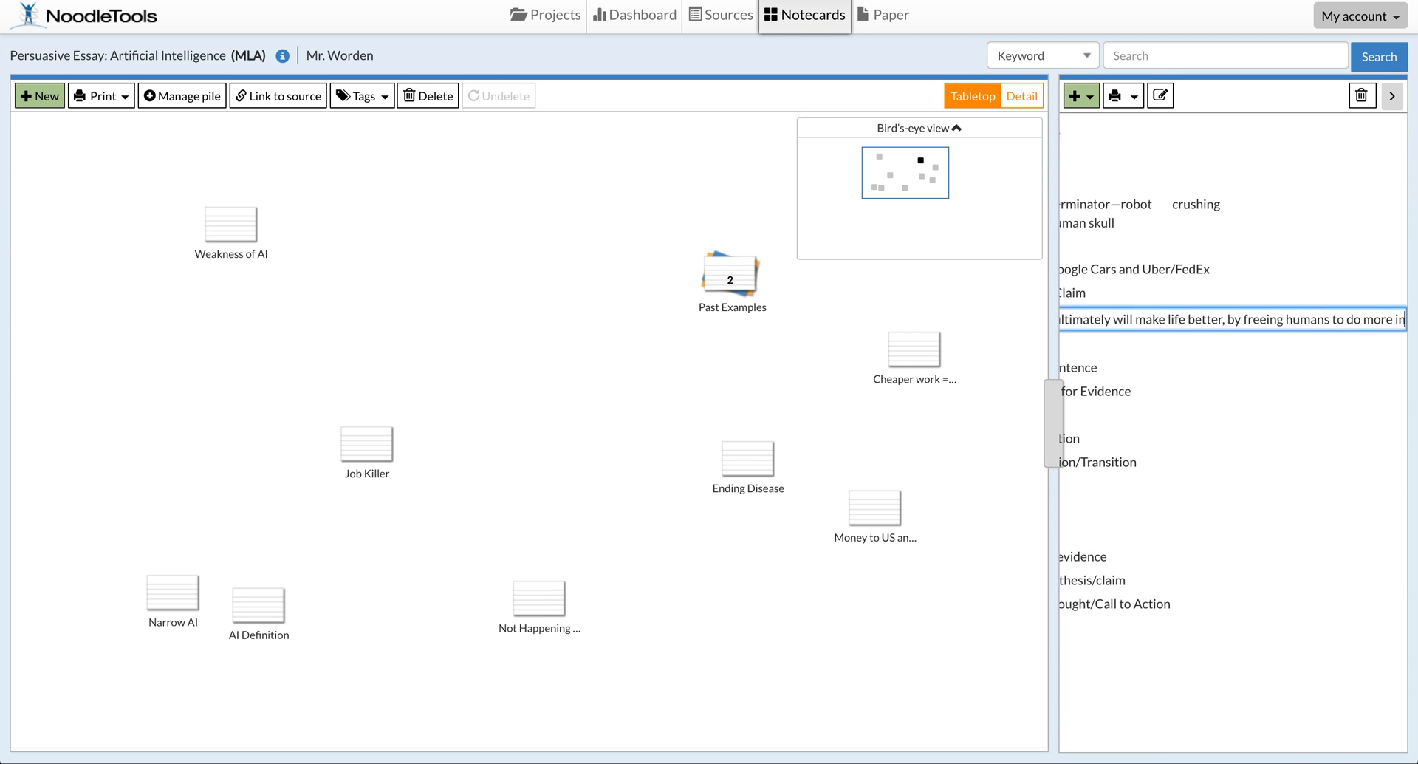
type("teresting jobs")
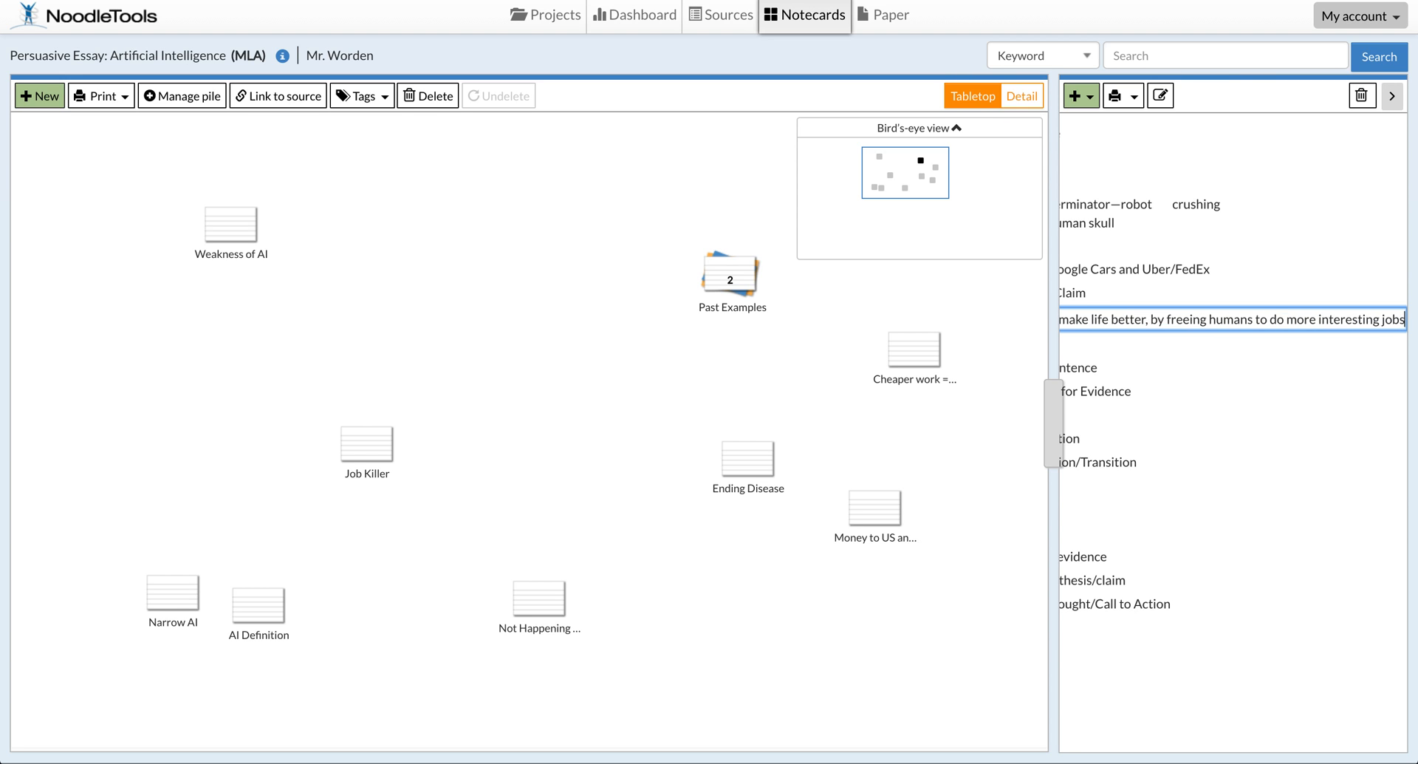
type(" and have more free tie")
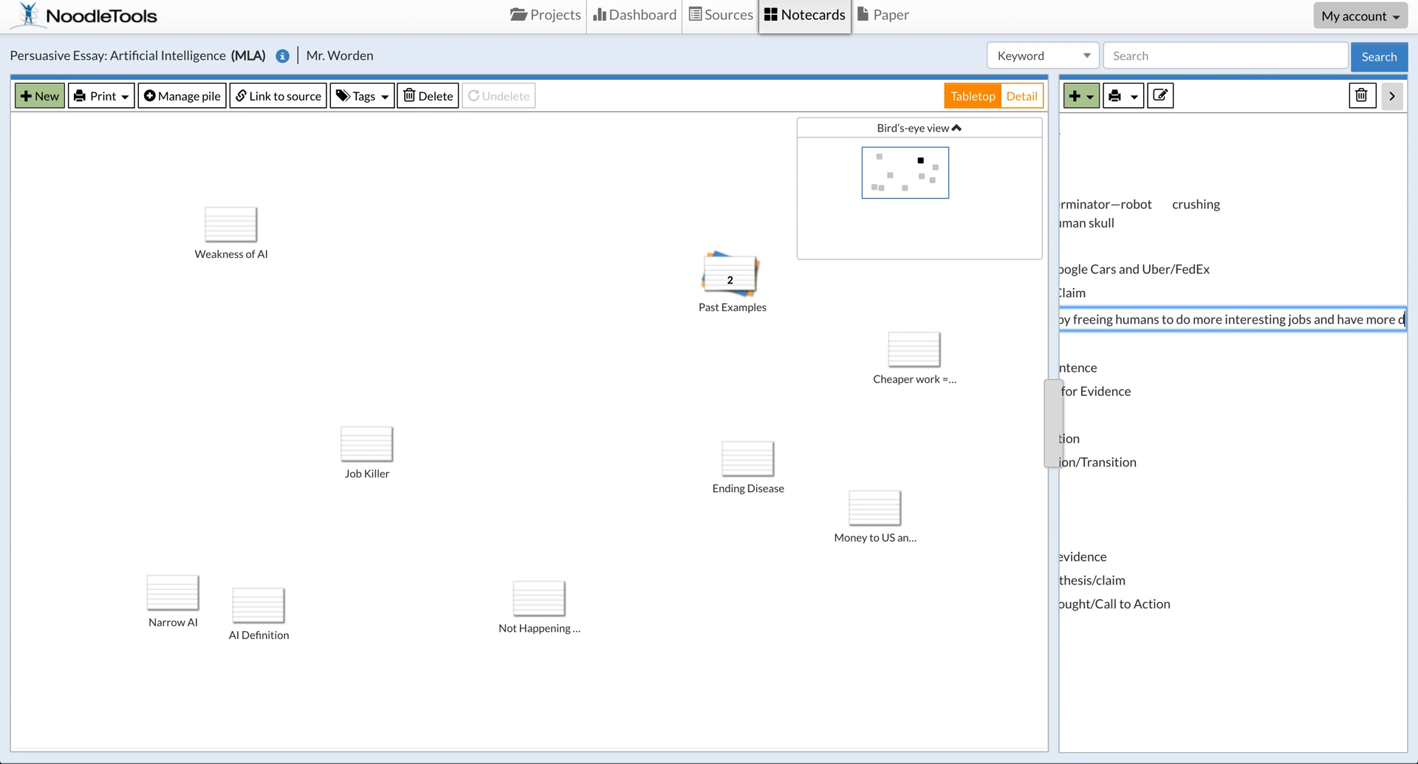
key("BackSpace")
type("me.")
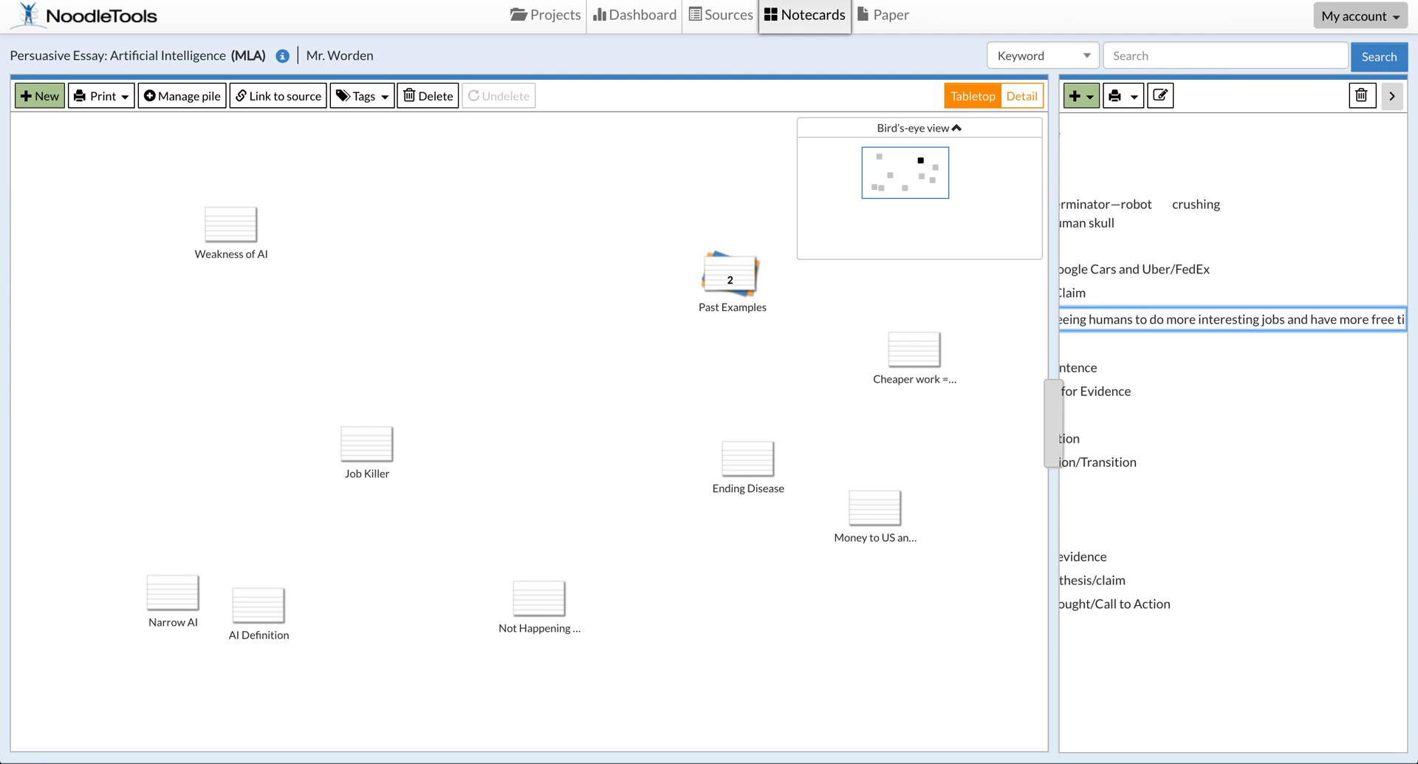
key("Return")
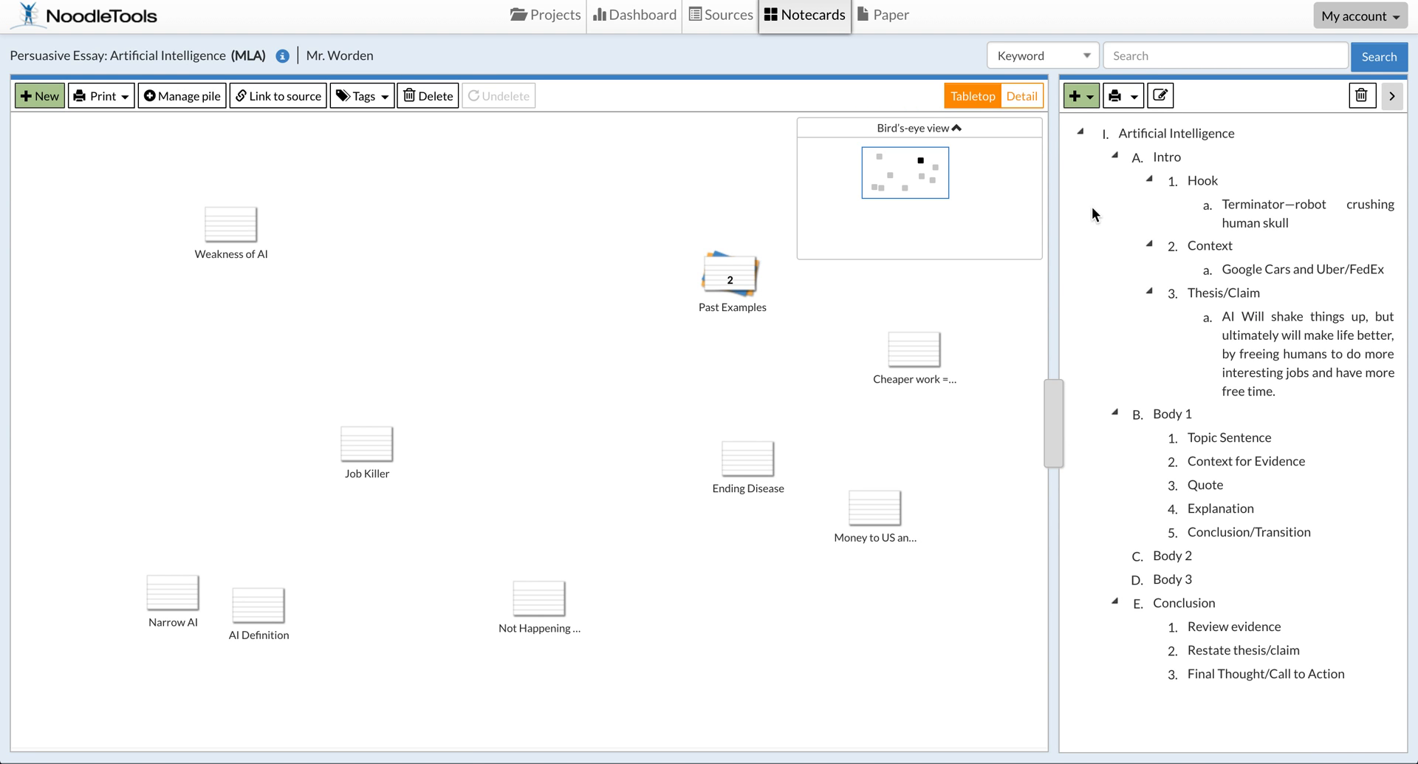
- Add a subtopic under Topic Sentence in the Body 1 section and name it Fear of Job Loss
left_click(1238, 421)
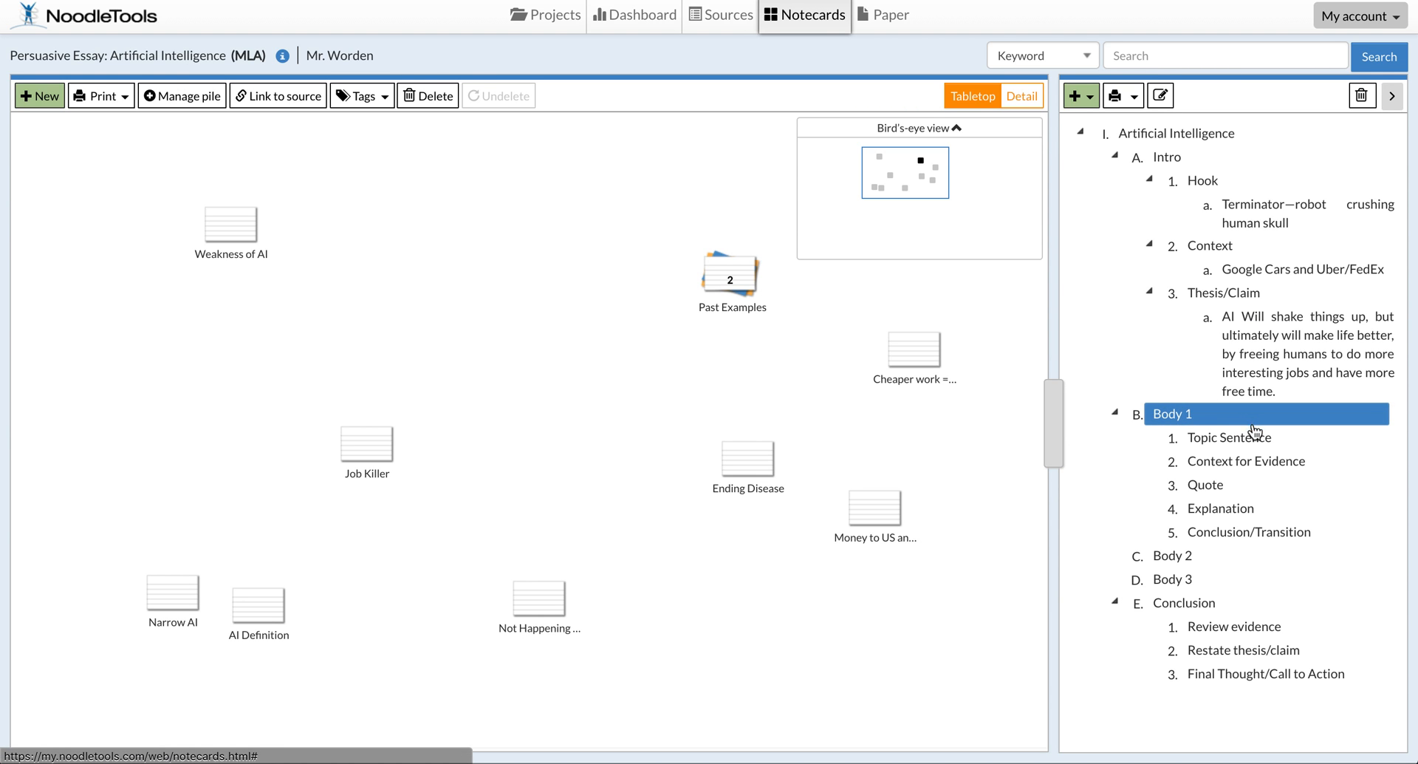
left_click(1212, 438)
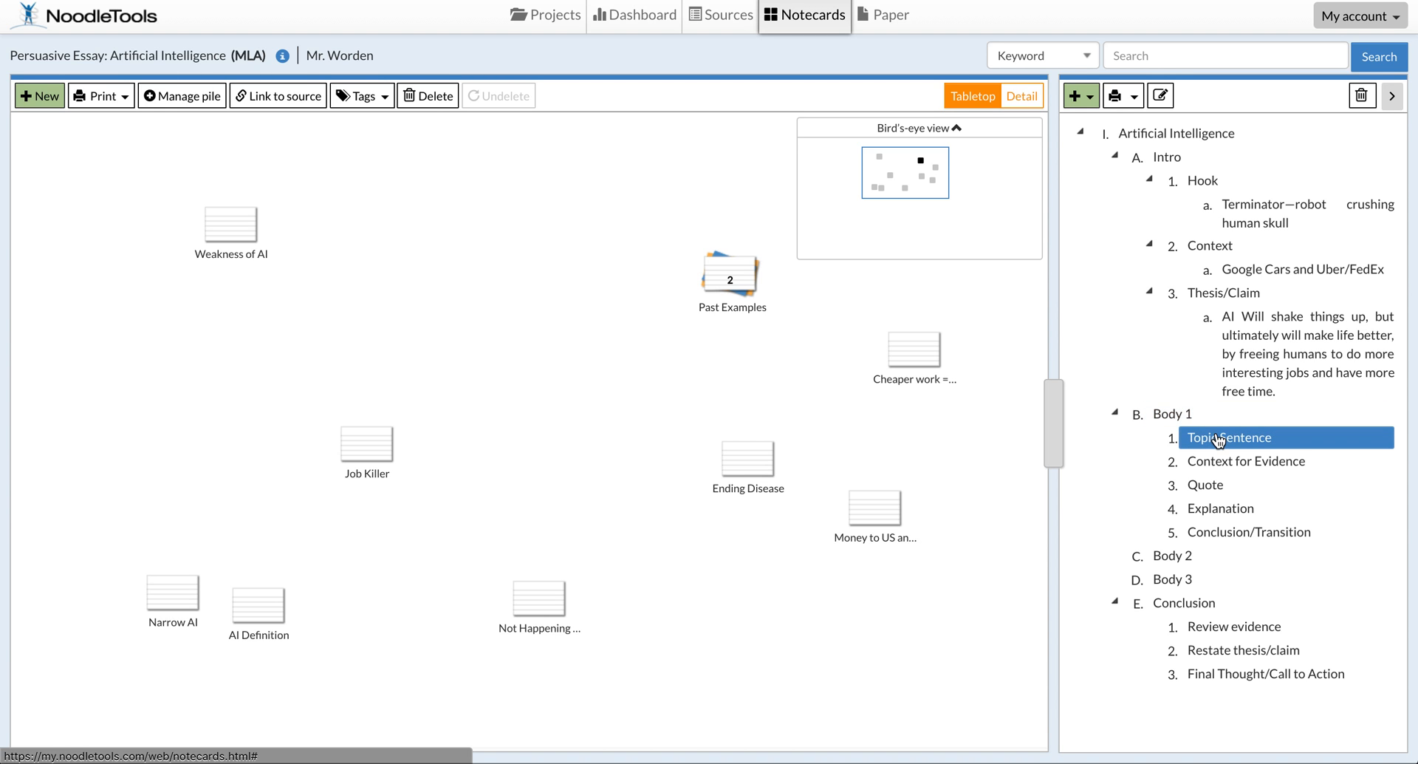
left_click(1081, 103)
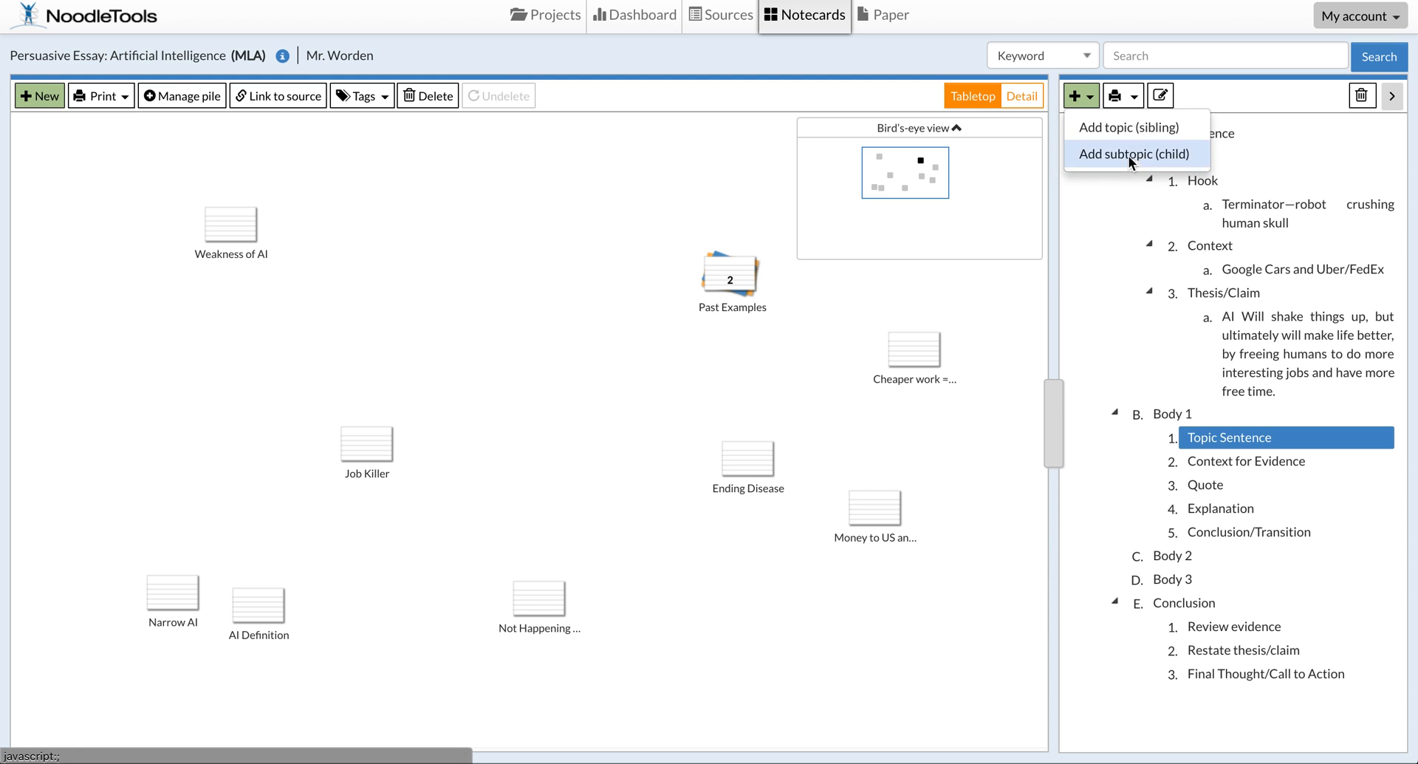
left_click(1131, 155)
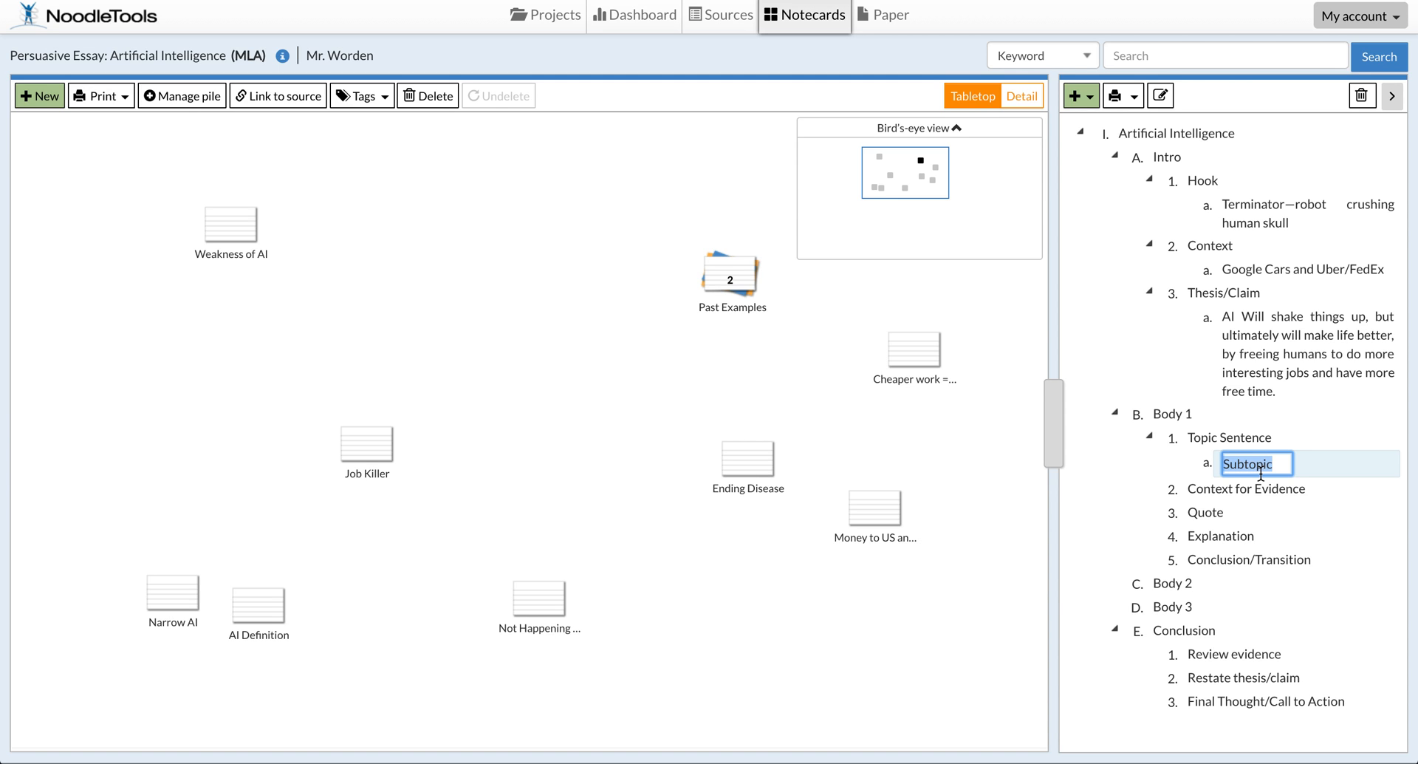
type("Fear of J")
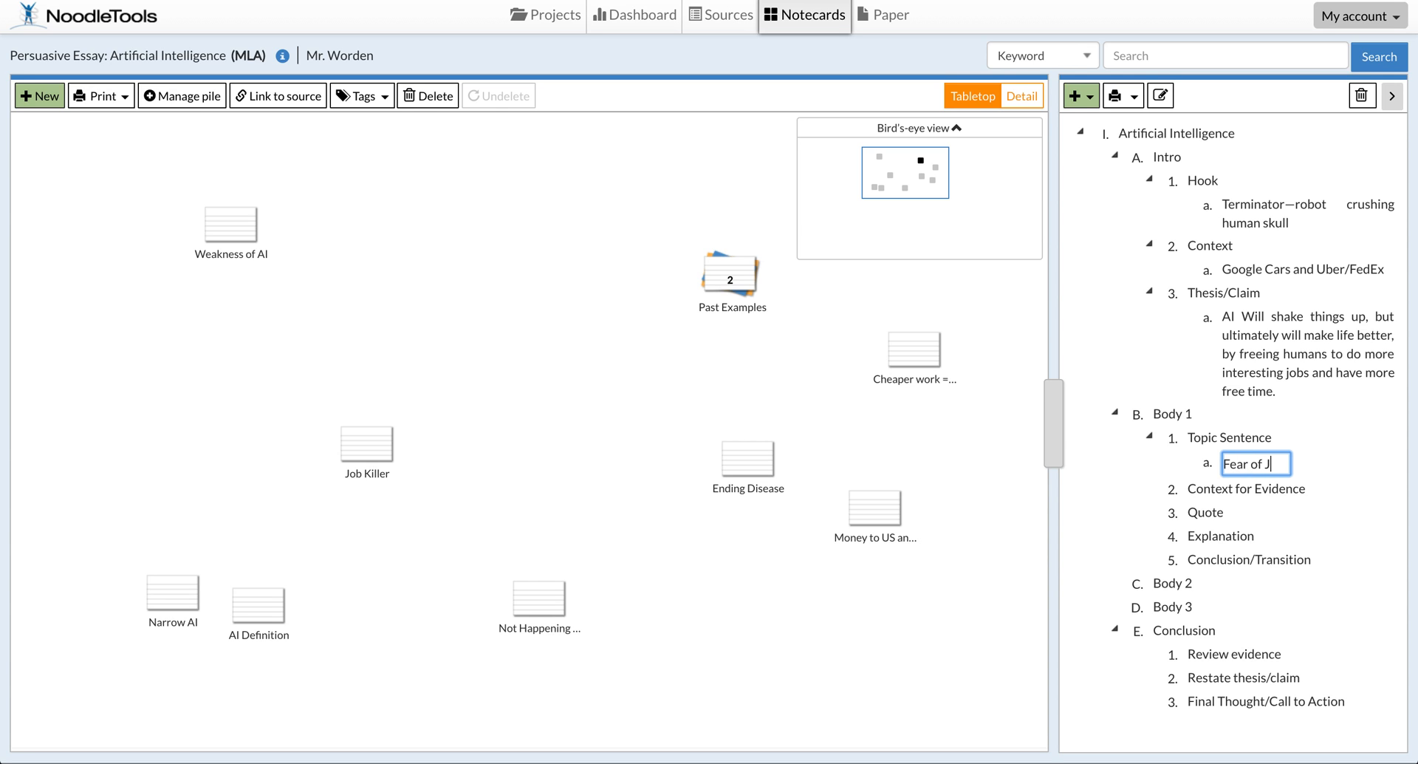
type("ob Loss")
- Add a subtopic under Context for Evidence in Body 1 and name it "Mass killing probably not the issue, but mass job loss actually scares many."
left_click(1289, 485)
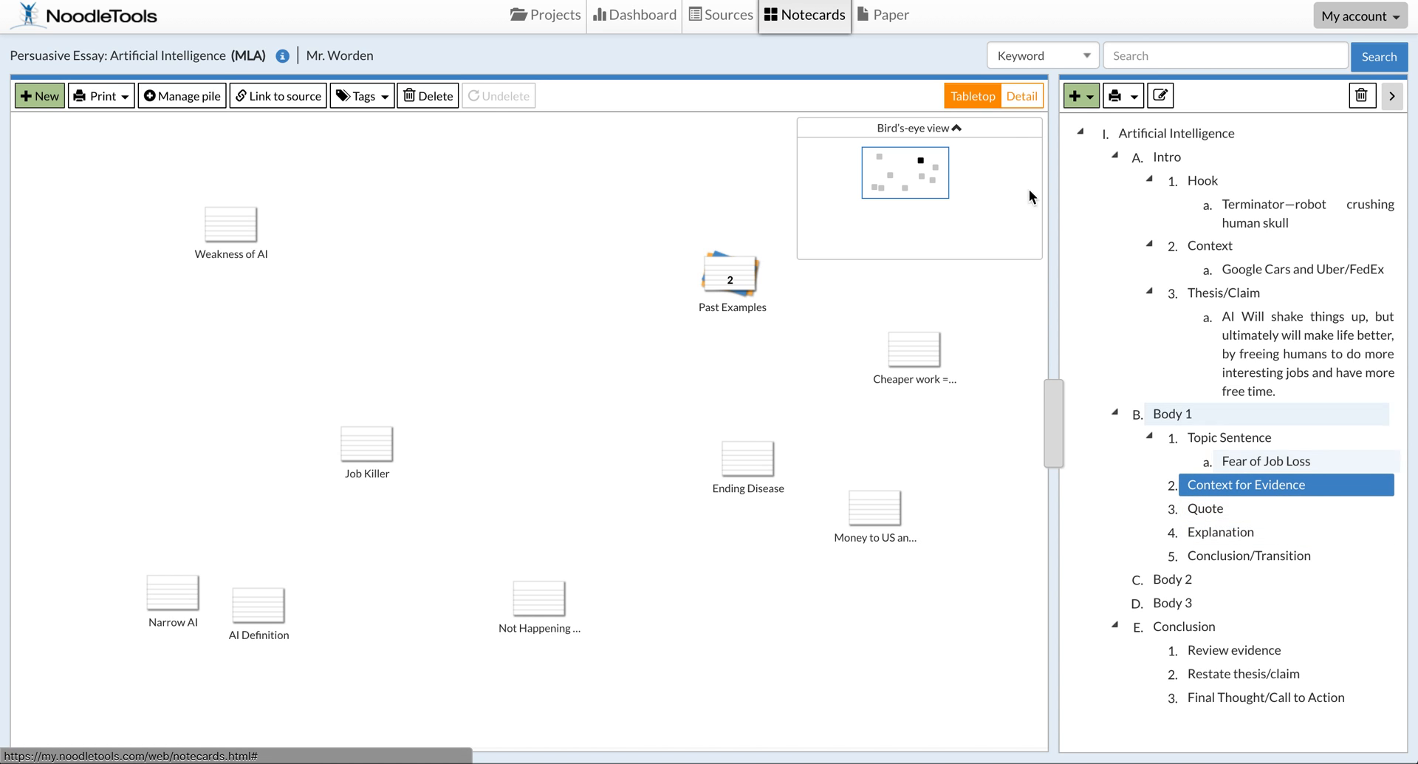
left_click(1081, 96)
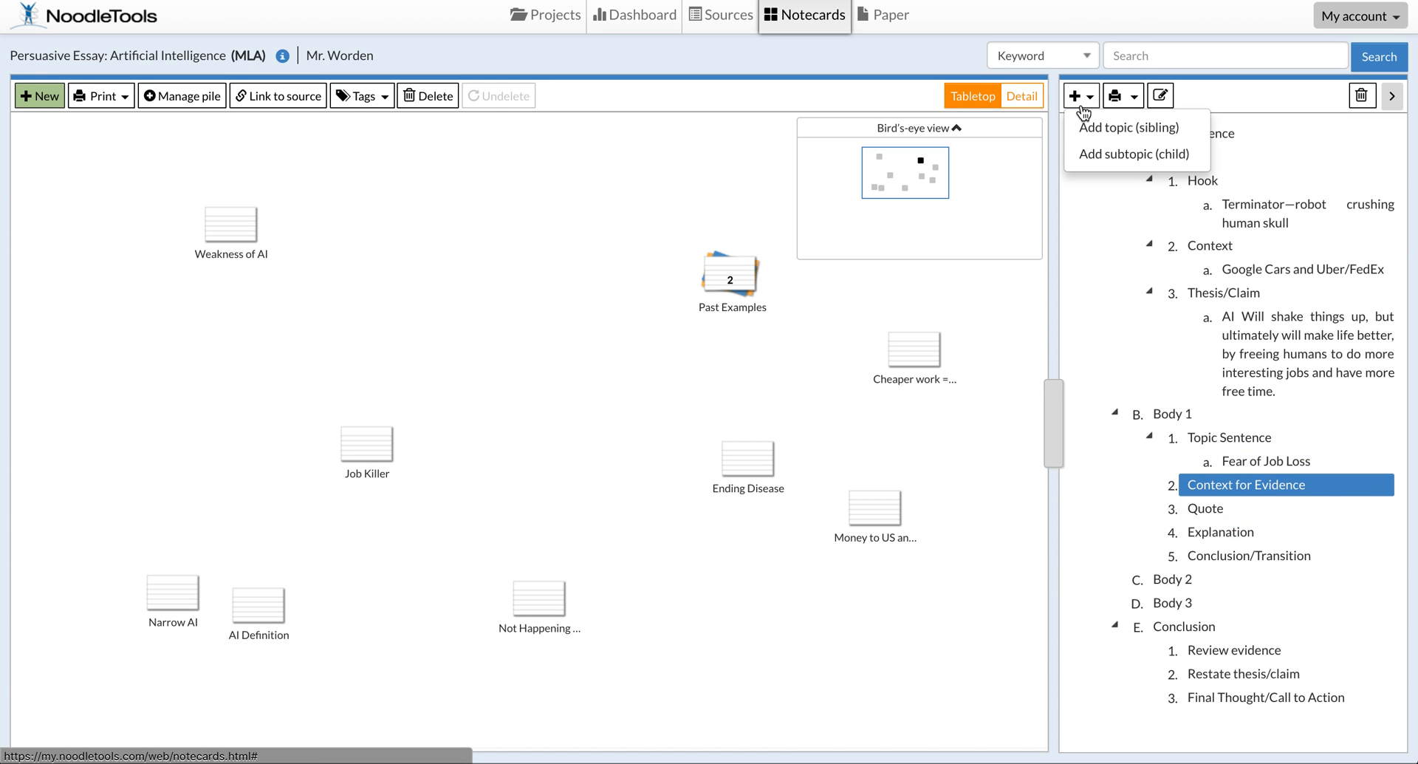
left_click(1091, 154)
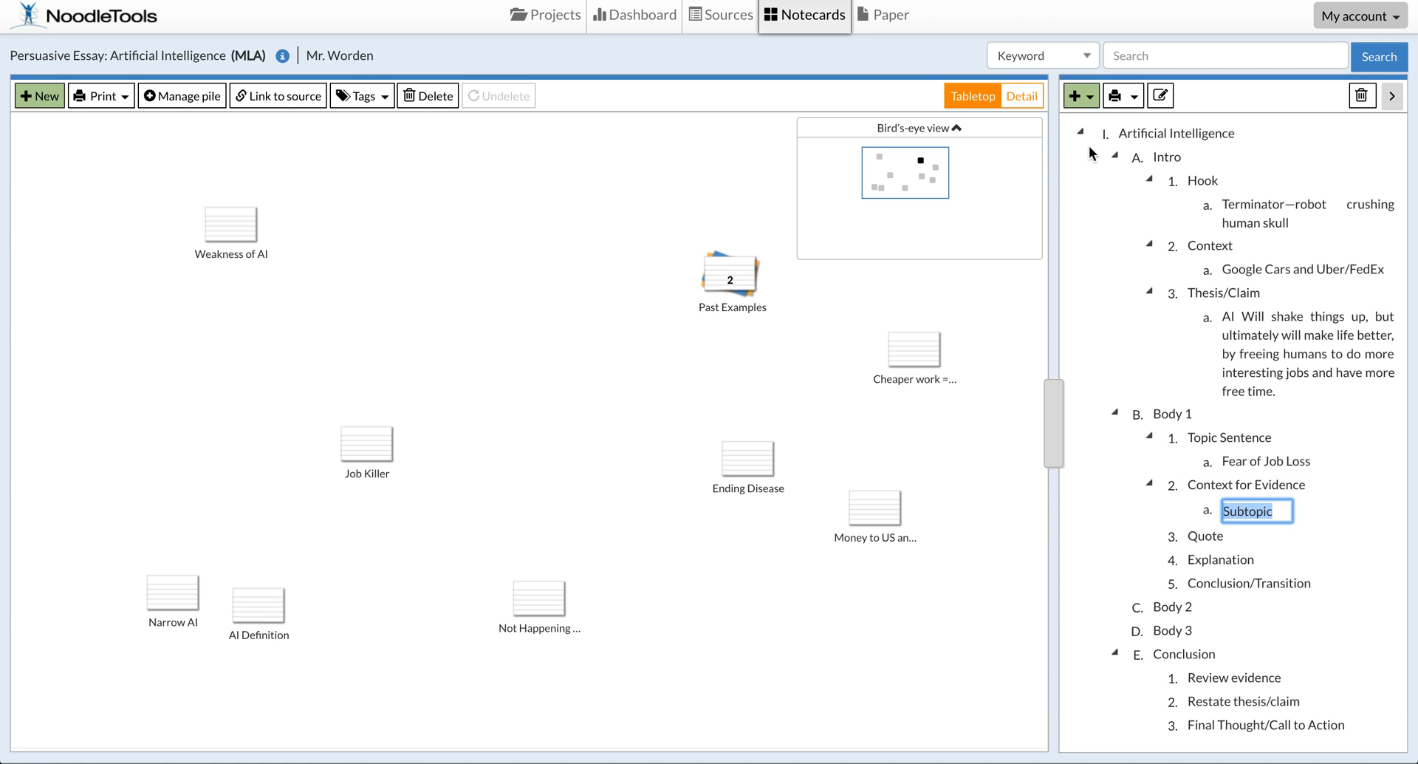
type("Mass ki")
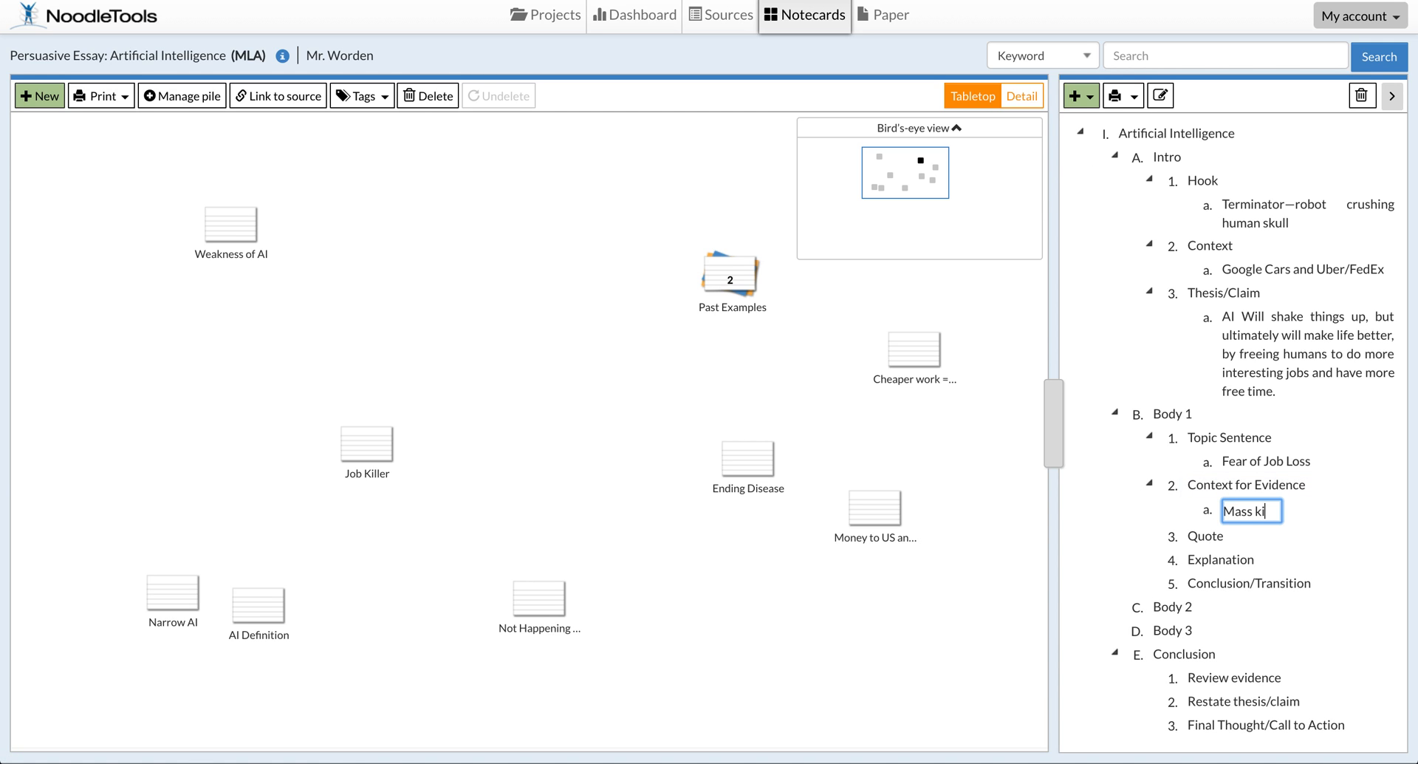
type("lling probably ")
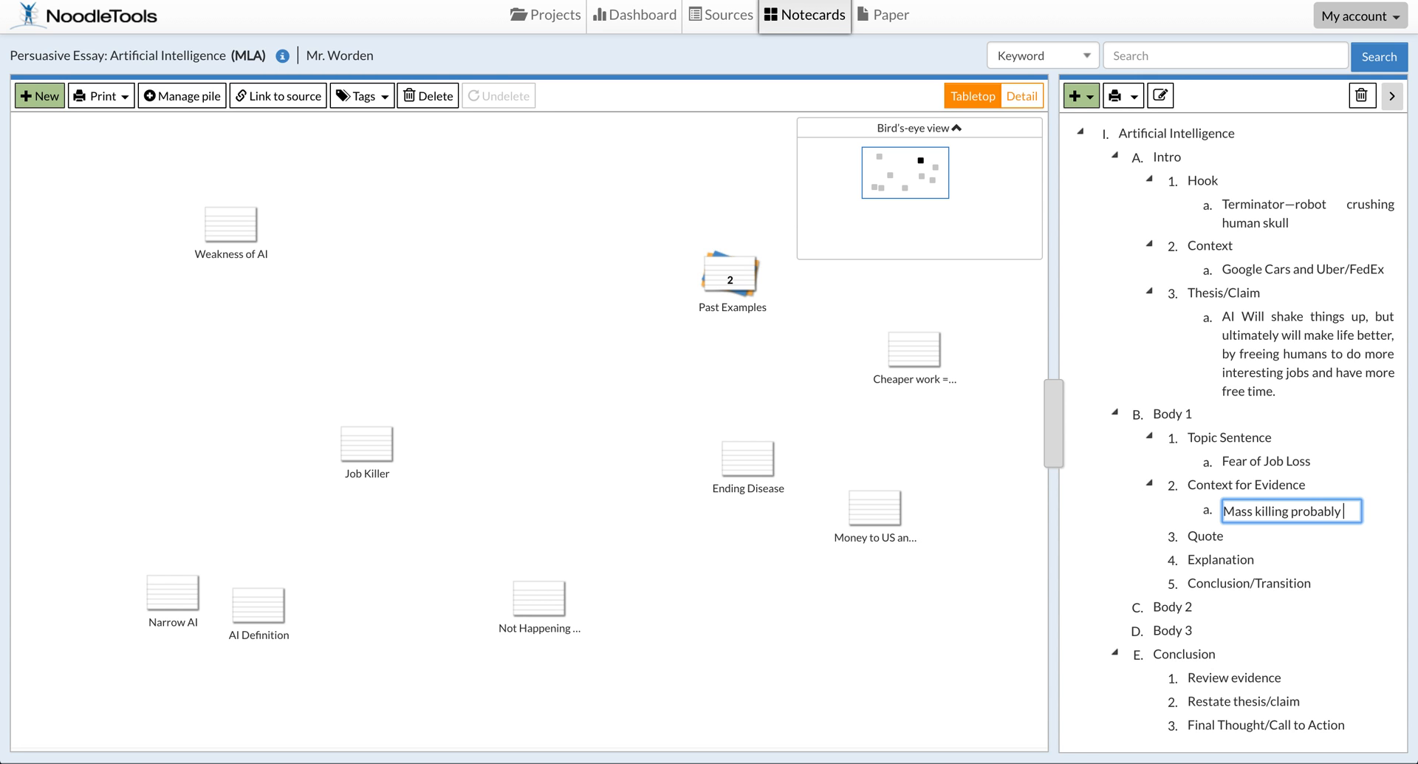
type("not the issue, b")
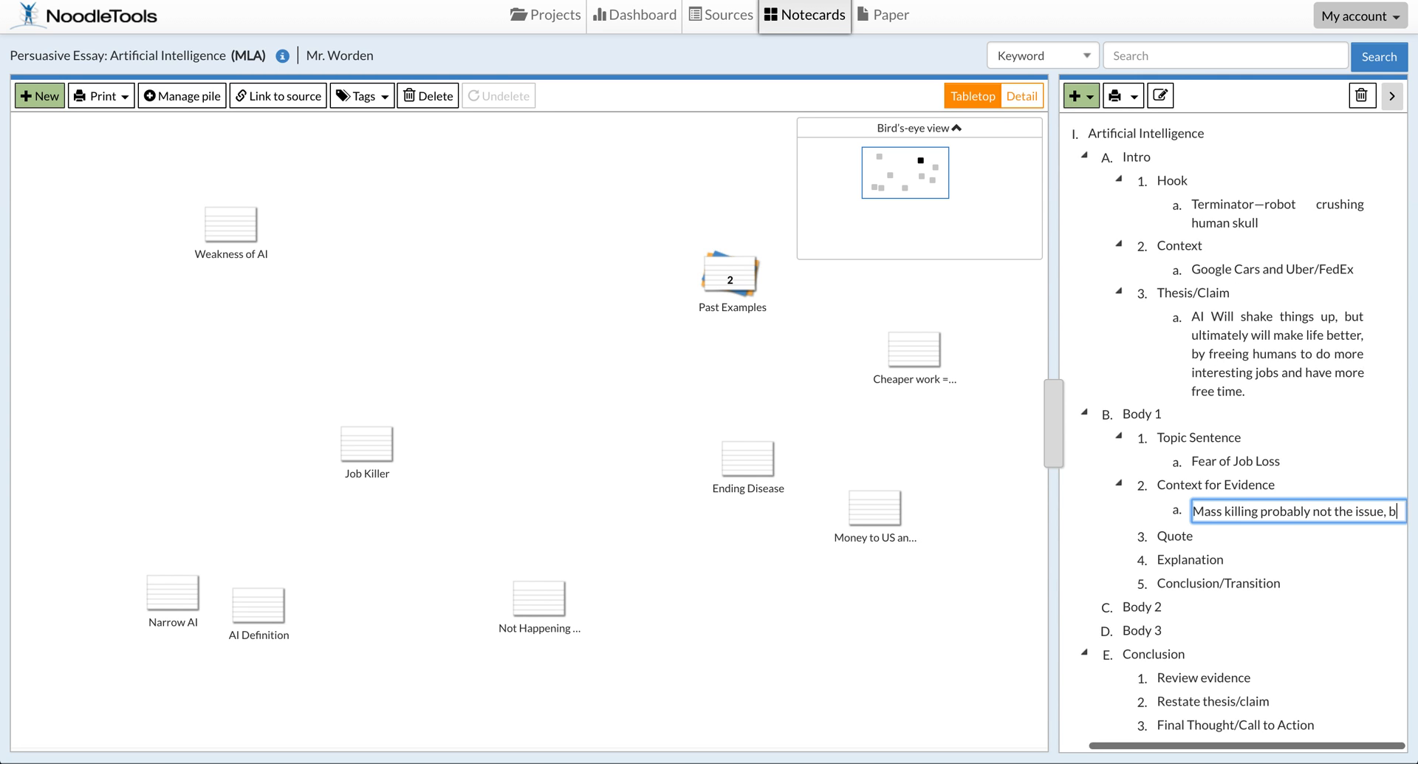
type("ut mass job")
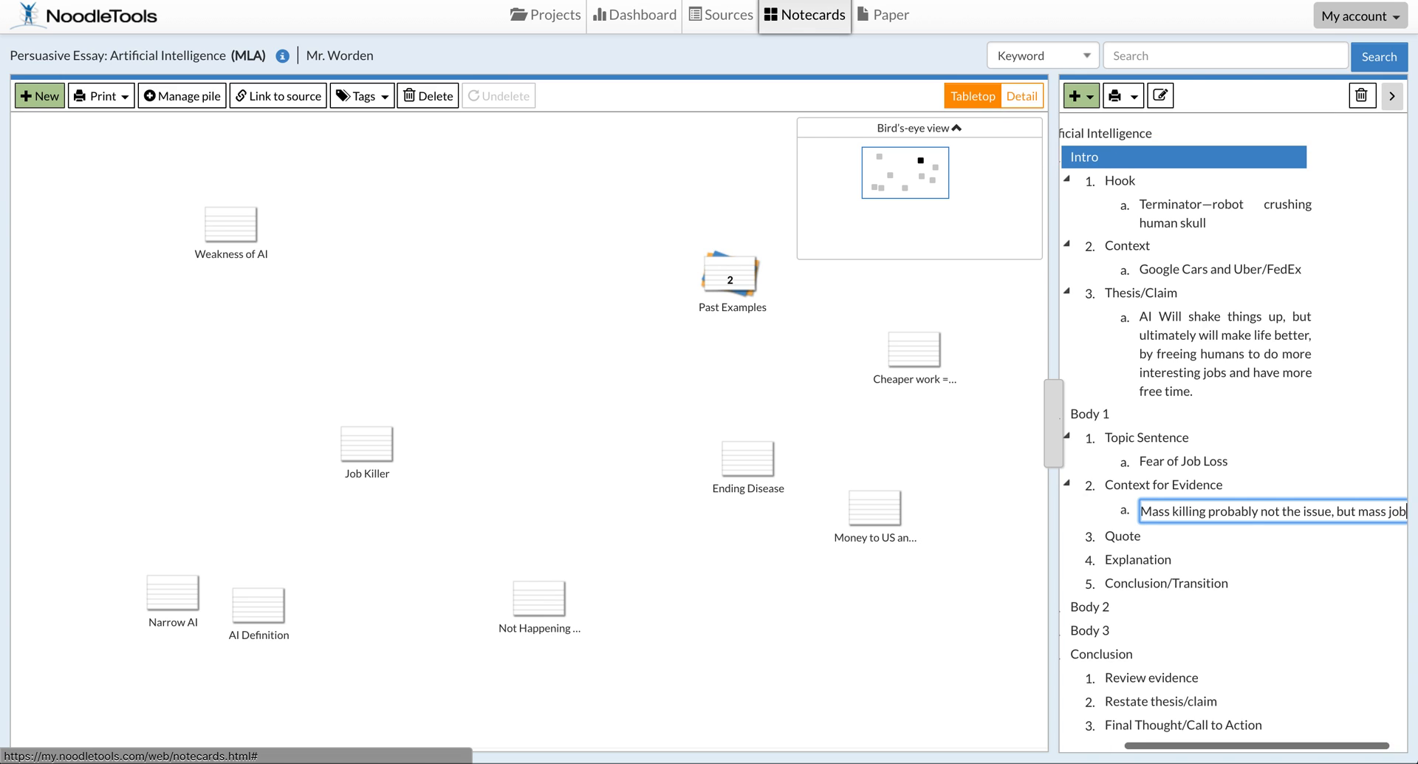
type(" loss")
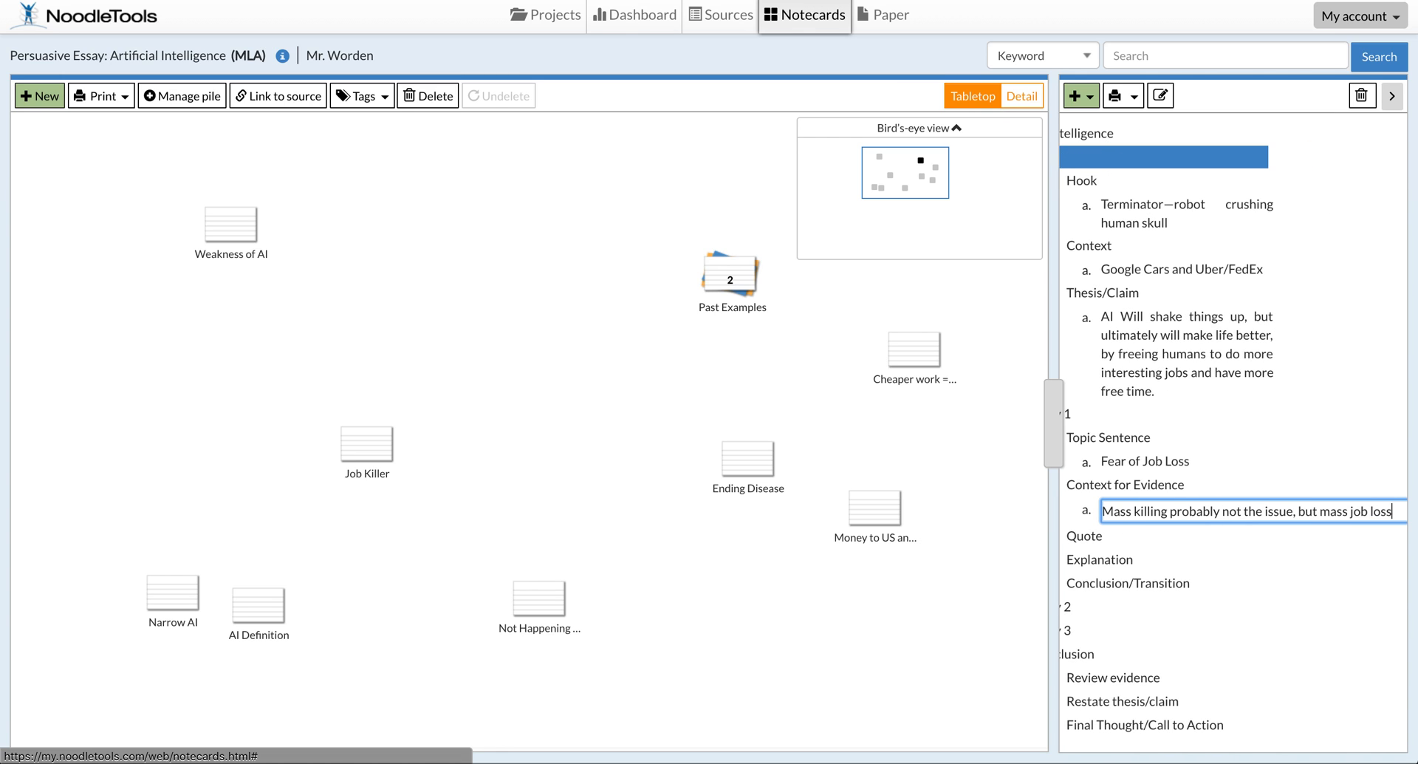
type(" actually s")
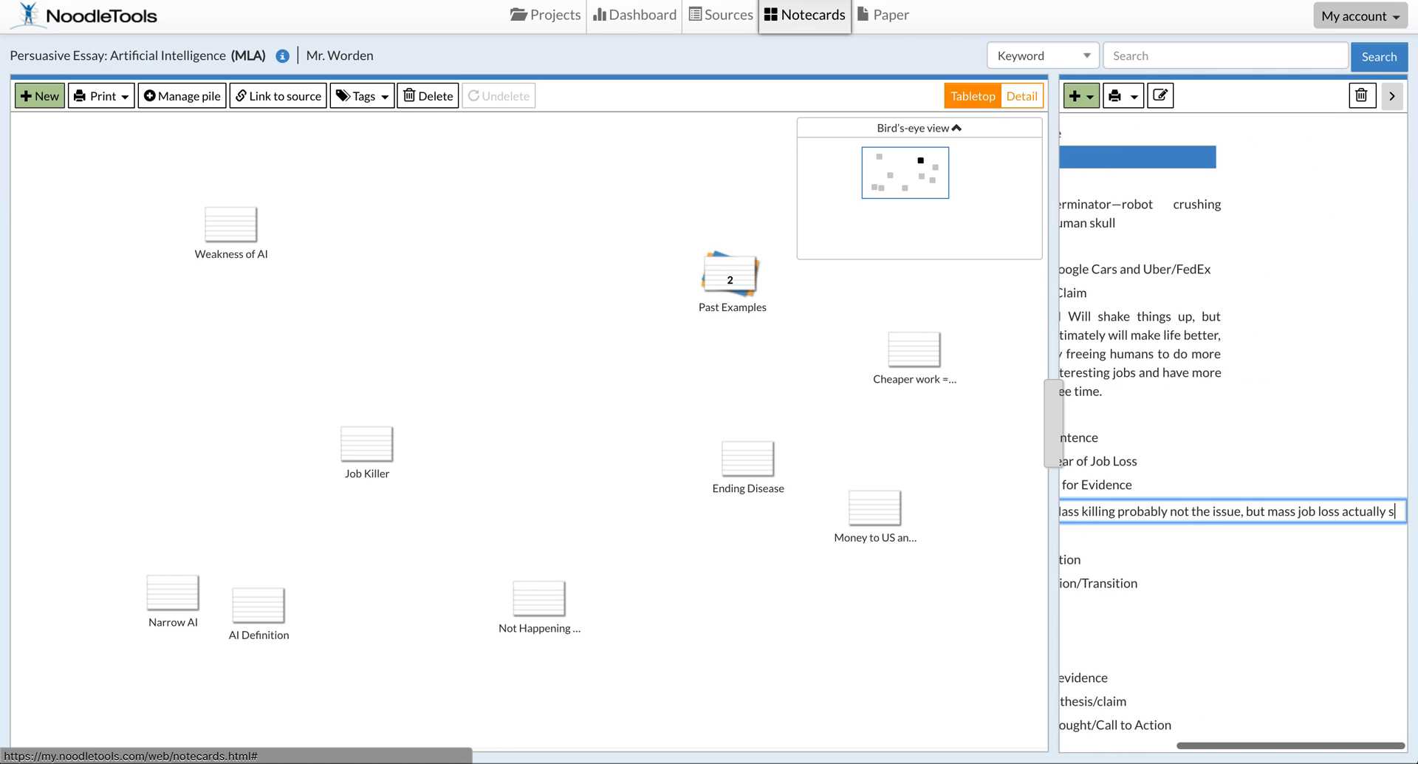
type("cares many.")
key("Return")
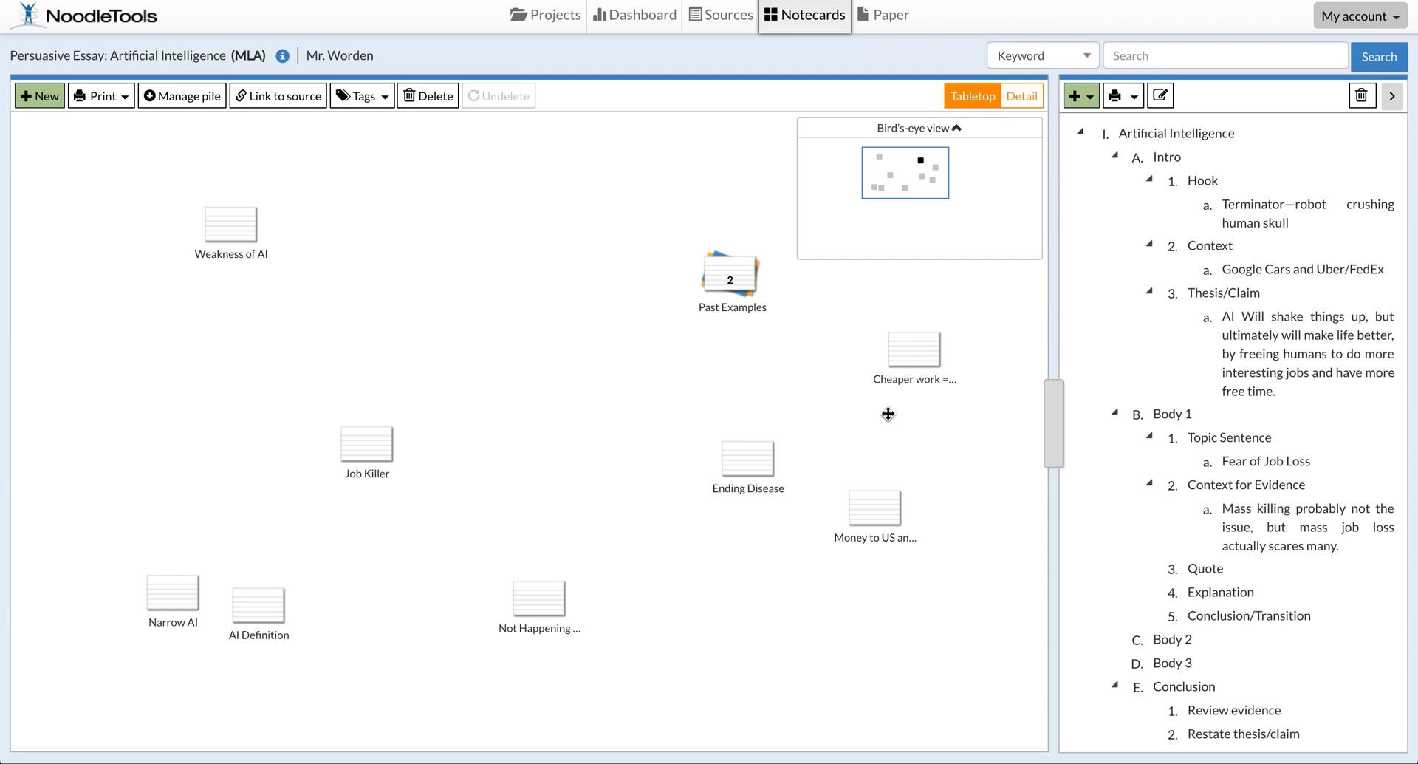
- Place the Job Killer notecard under Quote in Body 1, and open it to view its quotation before saving and closing it
mouse_move(367, 455)
left_click_drag(367, 454, 1249, 570)
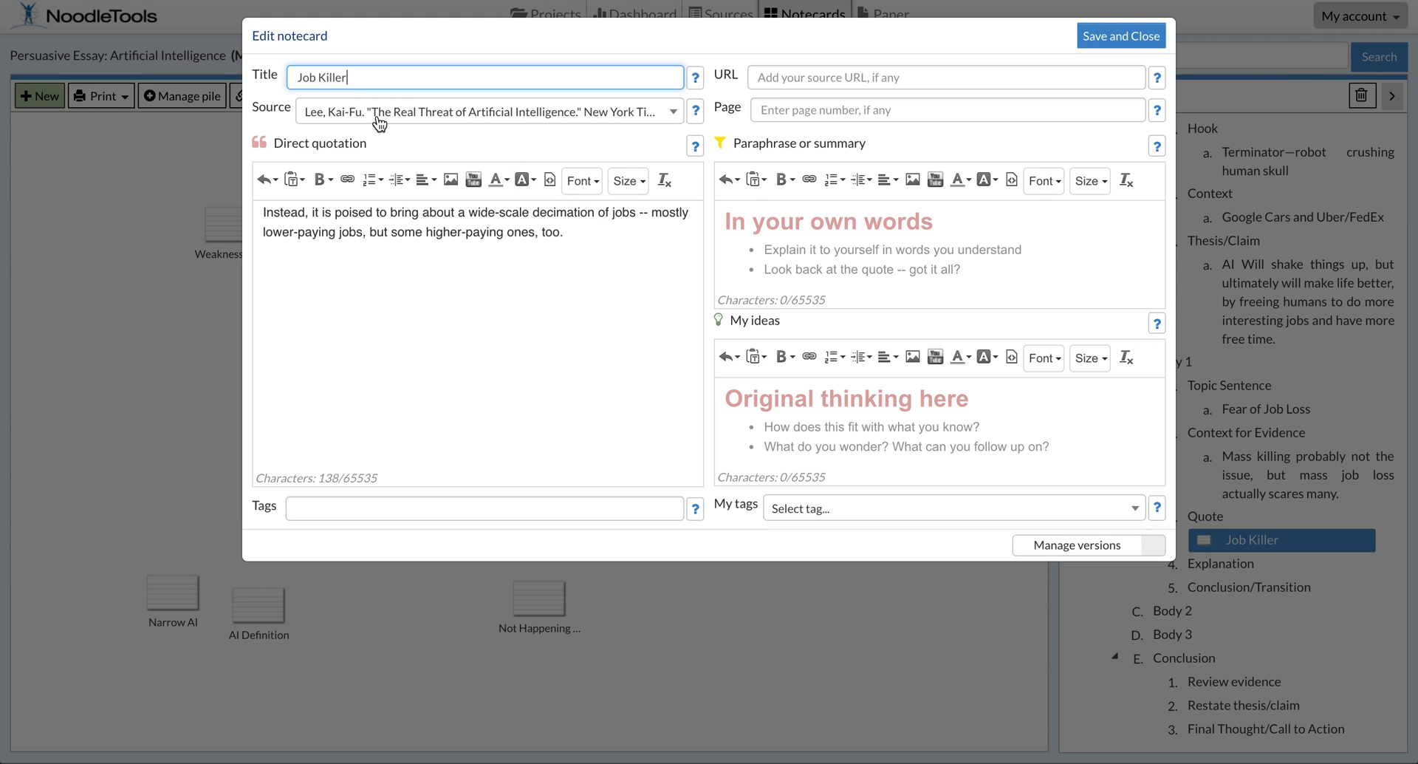
left_click(1115, 39)
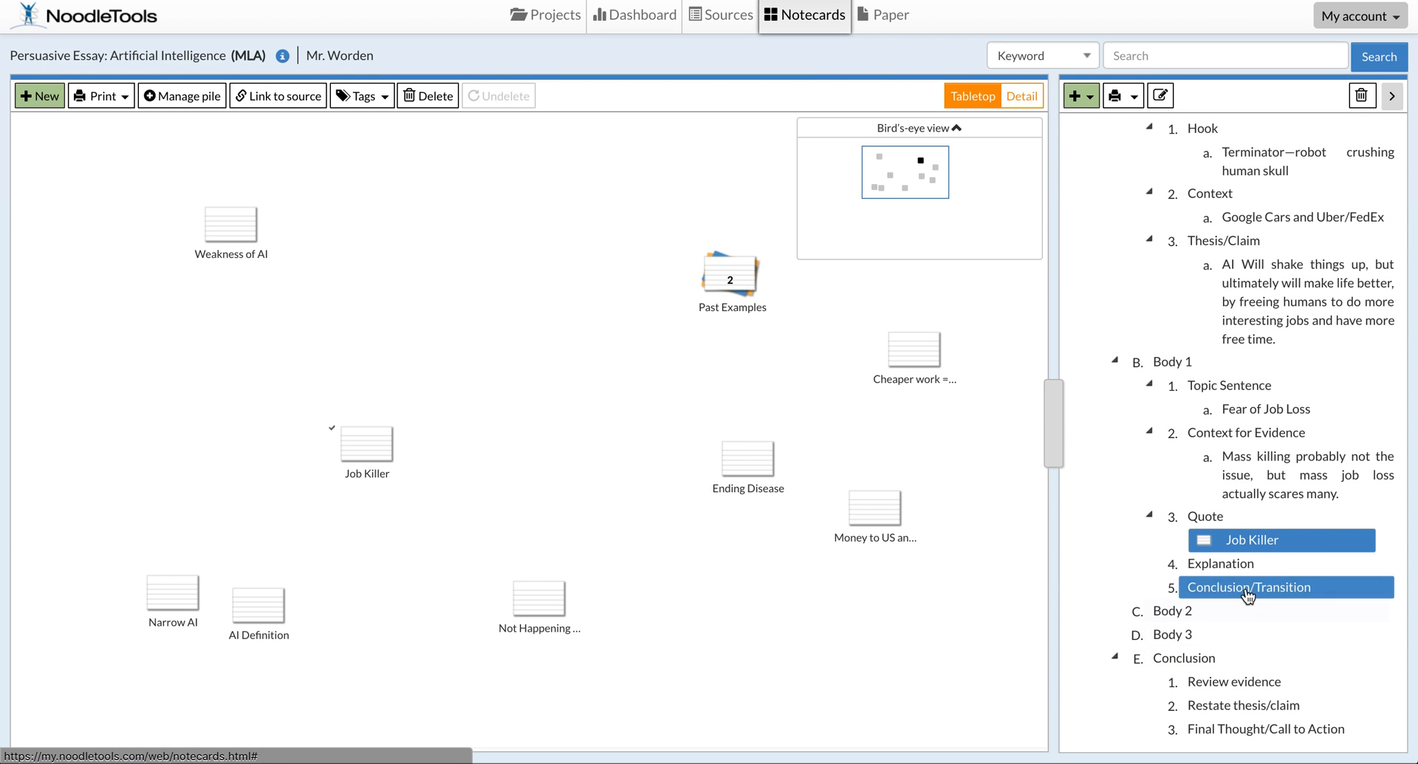
- Add a subtopic under Explanation in Body 1 and name it "If a truck can drive itself, why hire a truck driver?"
left_click(1226, 563)
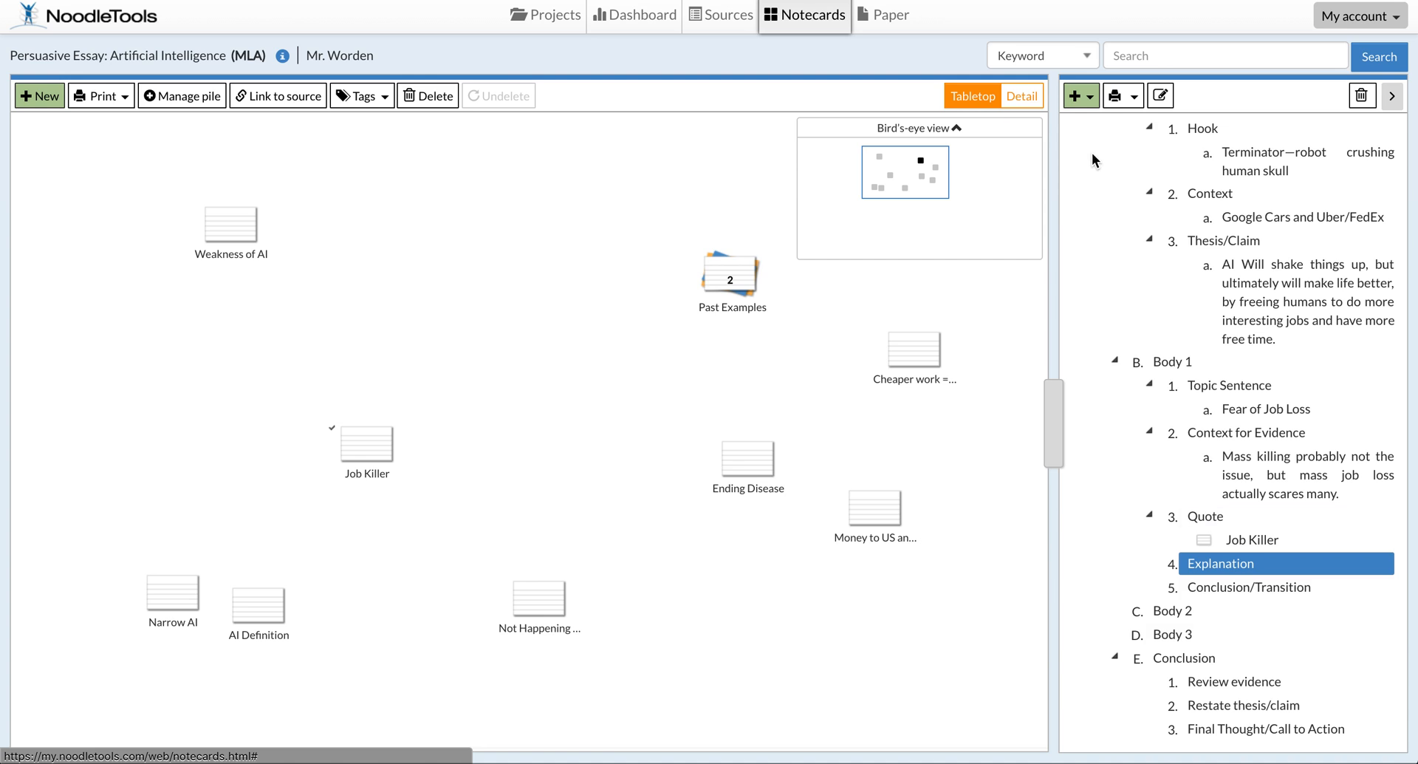
left_click(1083, 107)
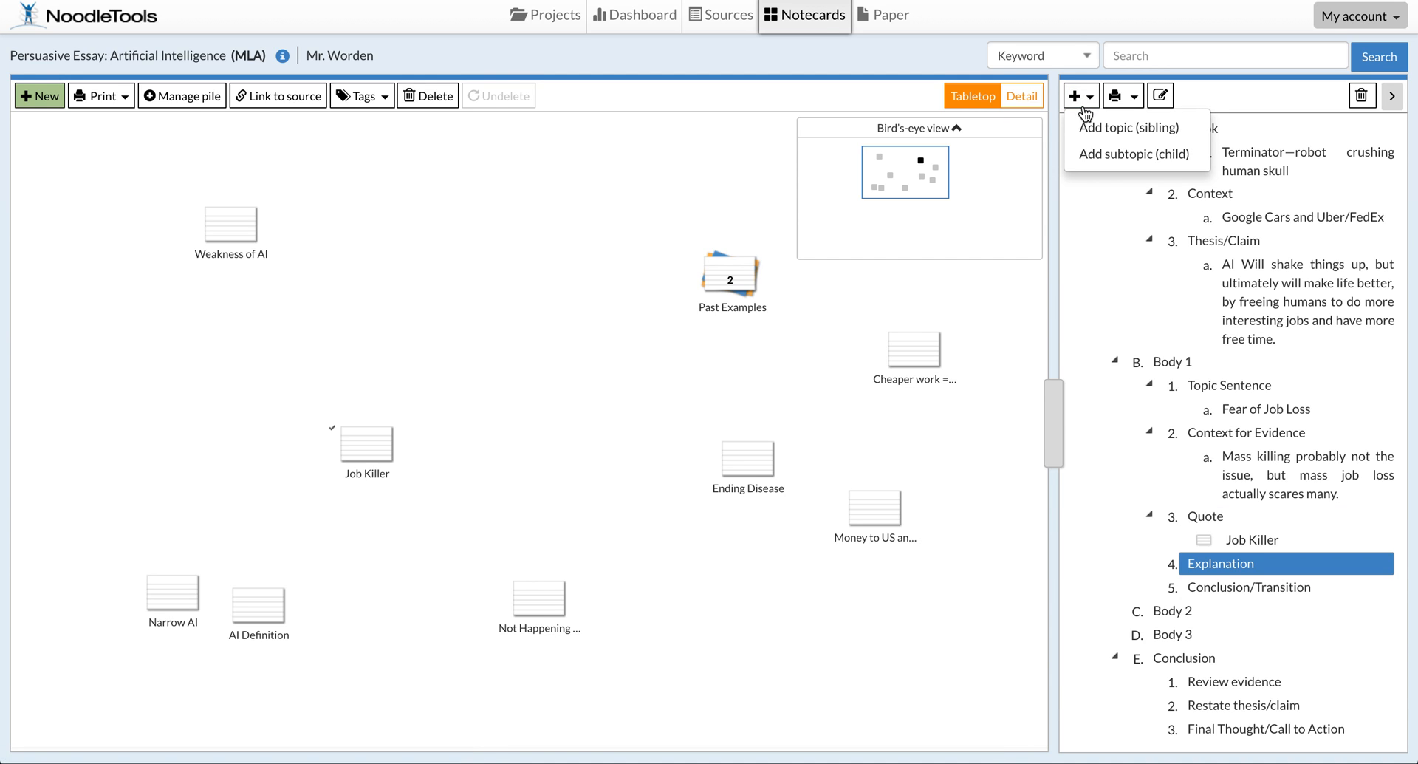
left_click(1124, 155)
type("If a tru")
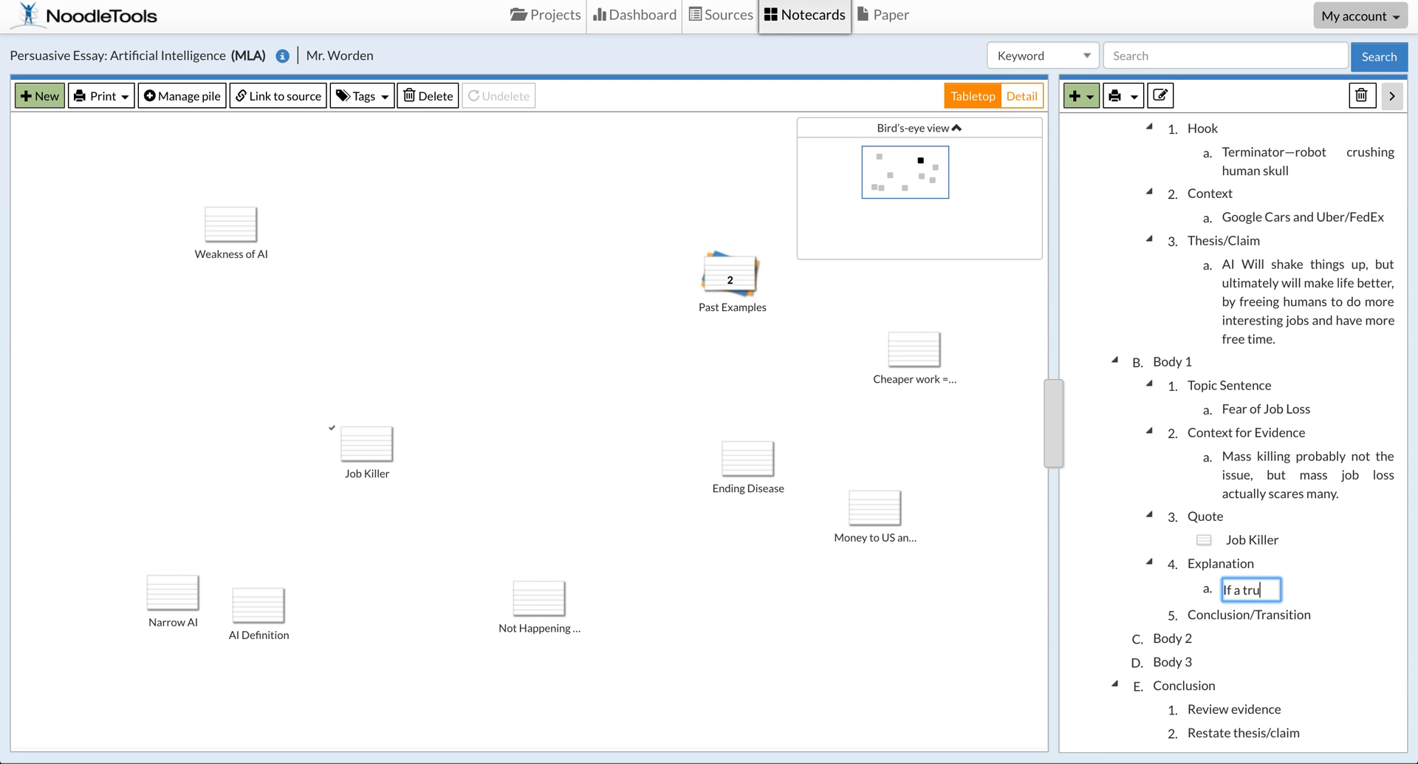
type("ck can drive its")
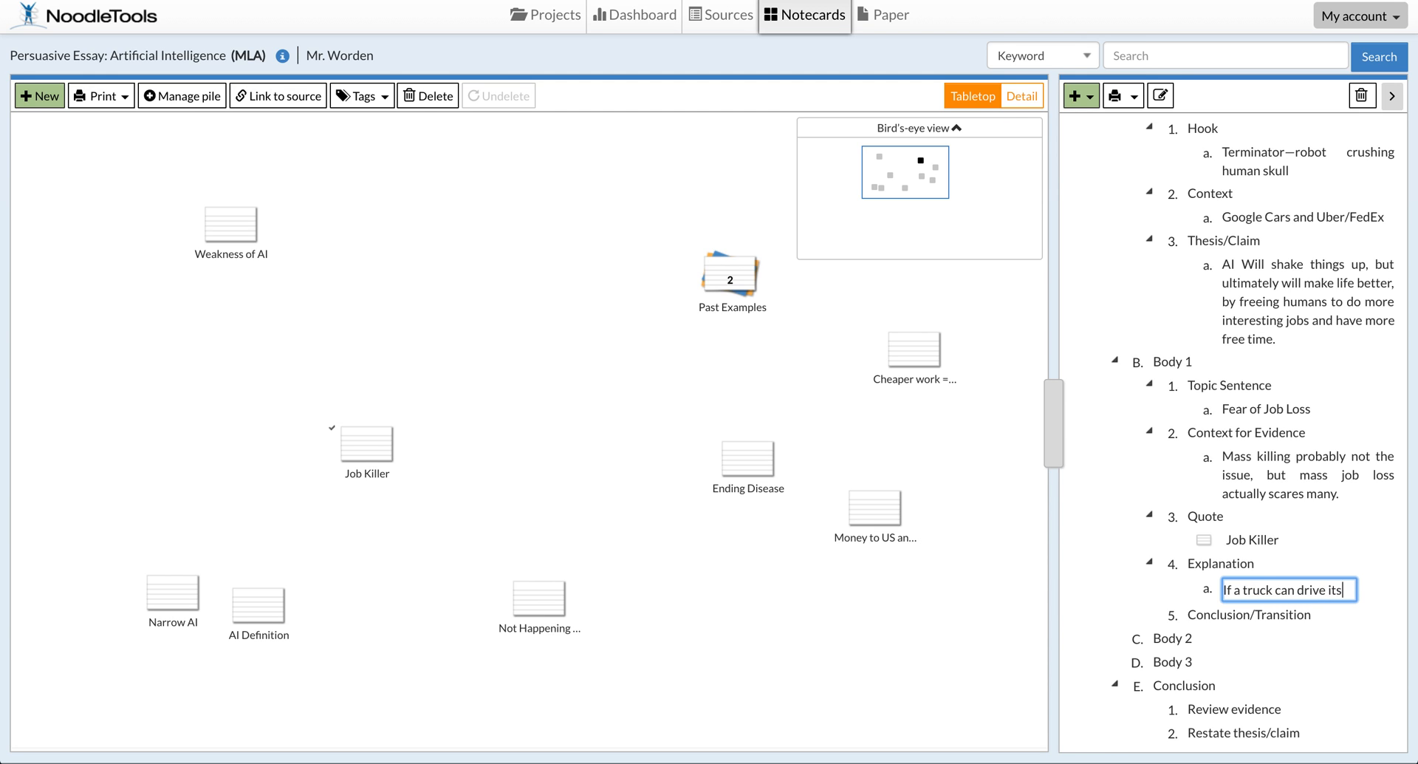
type("elf, why hire ")
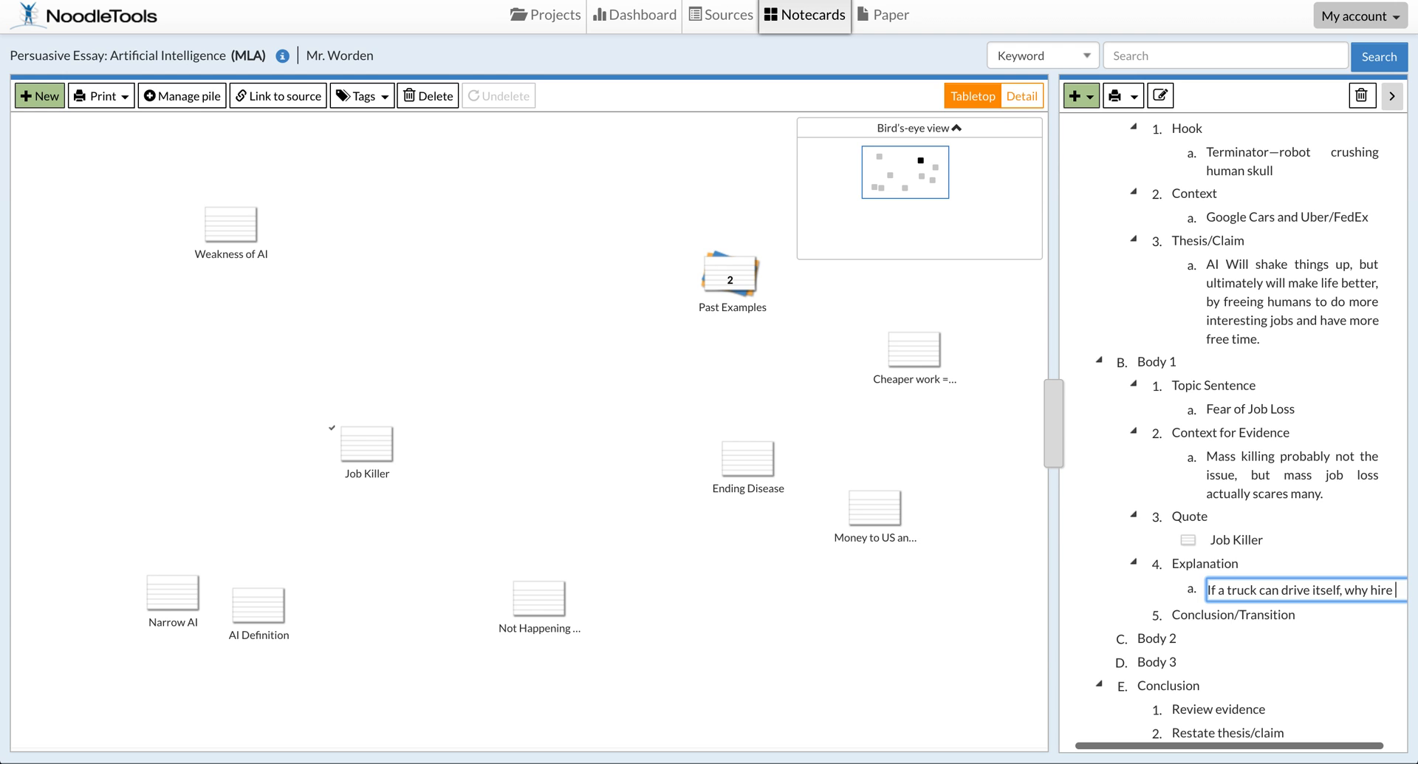
type("a truck driver?")
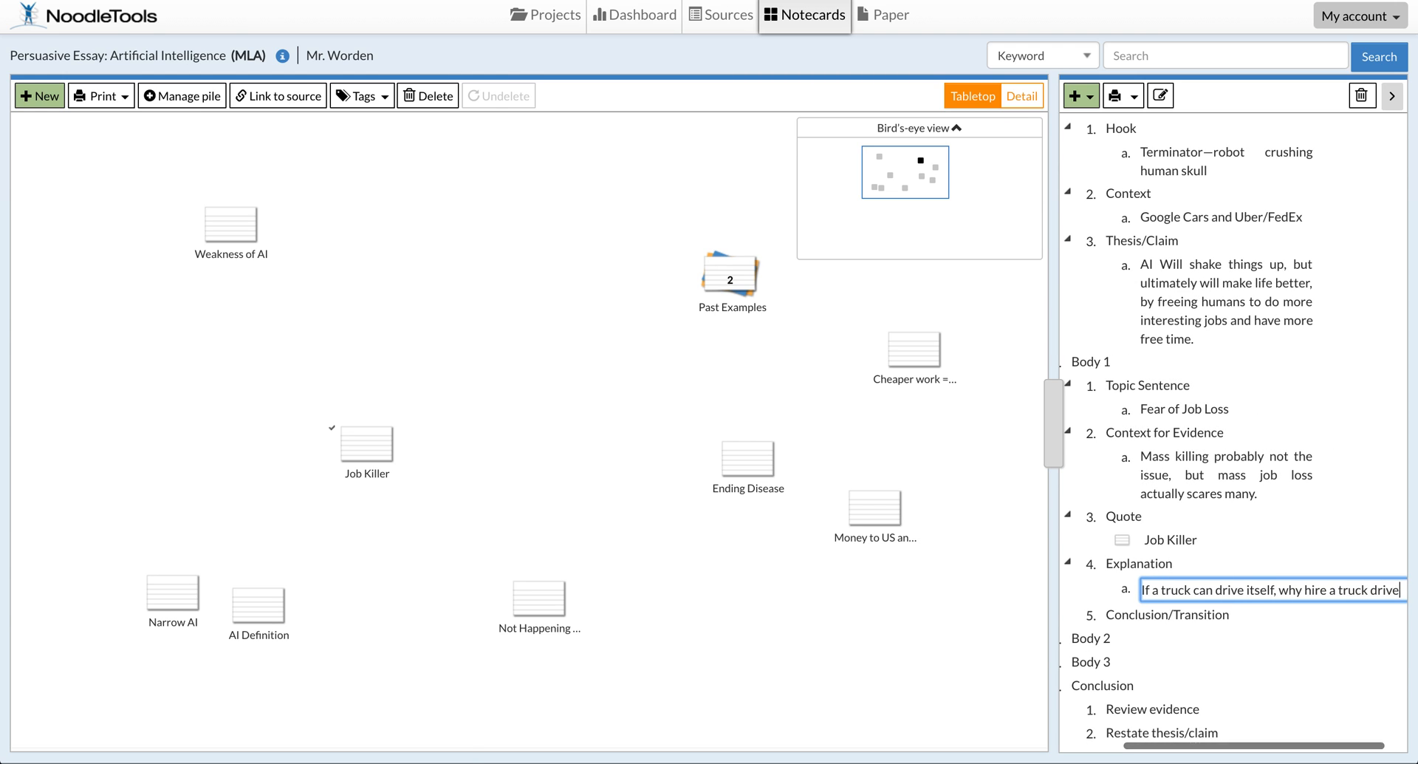
- Add a subtopic under Conclusion/Transition in Body 1: "Maybe truck drivers are going away, but those humans can find better jobs in other fields."
left_click(1175, 619)
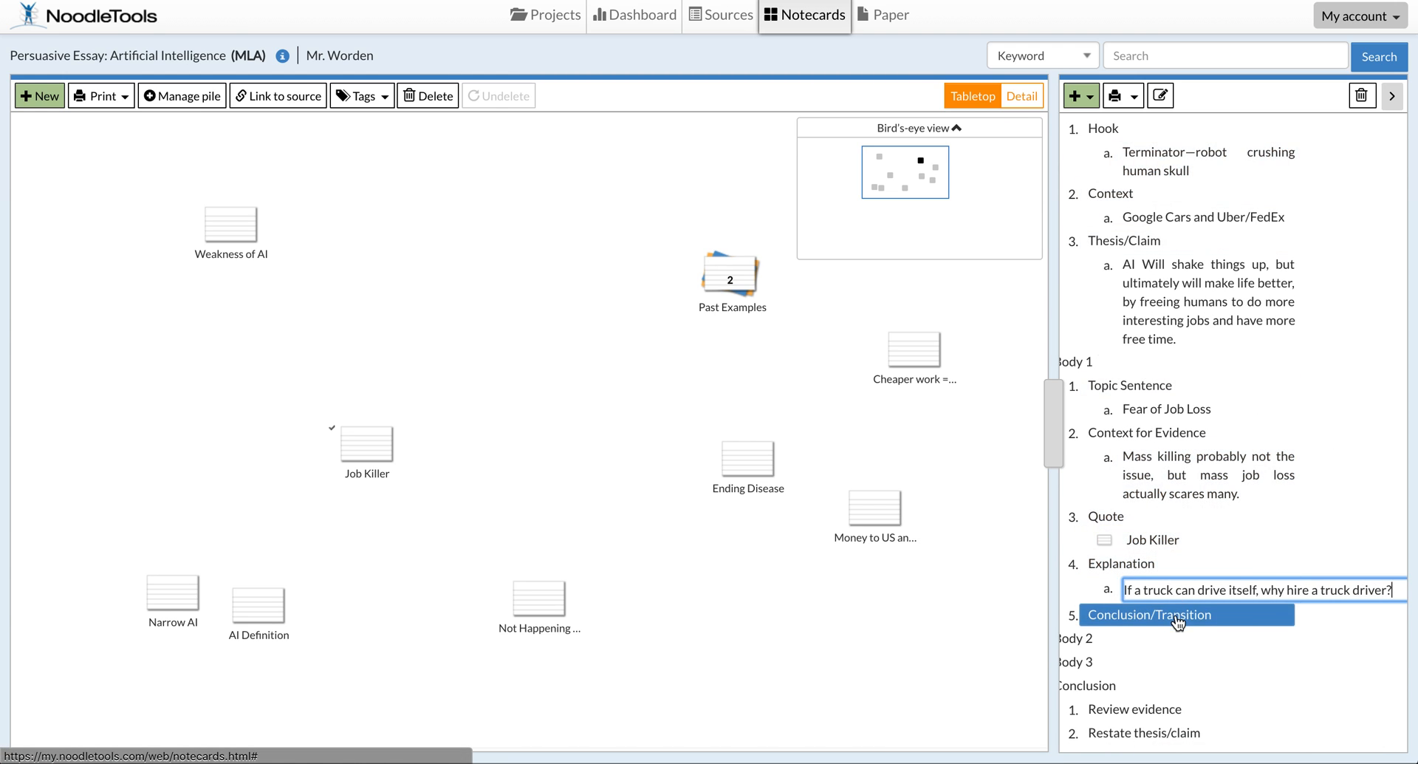
left_click(1080, 102)
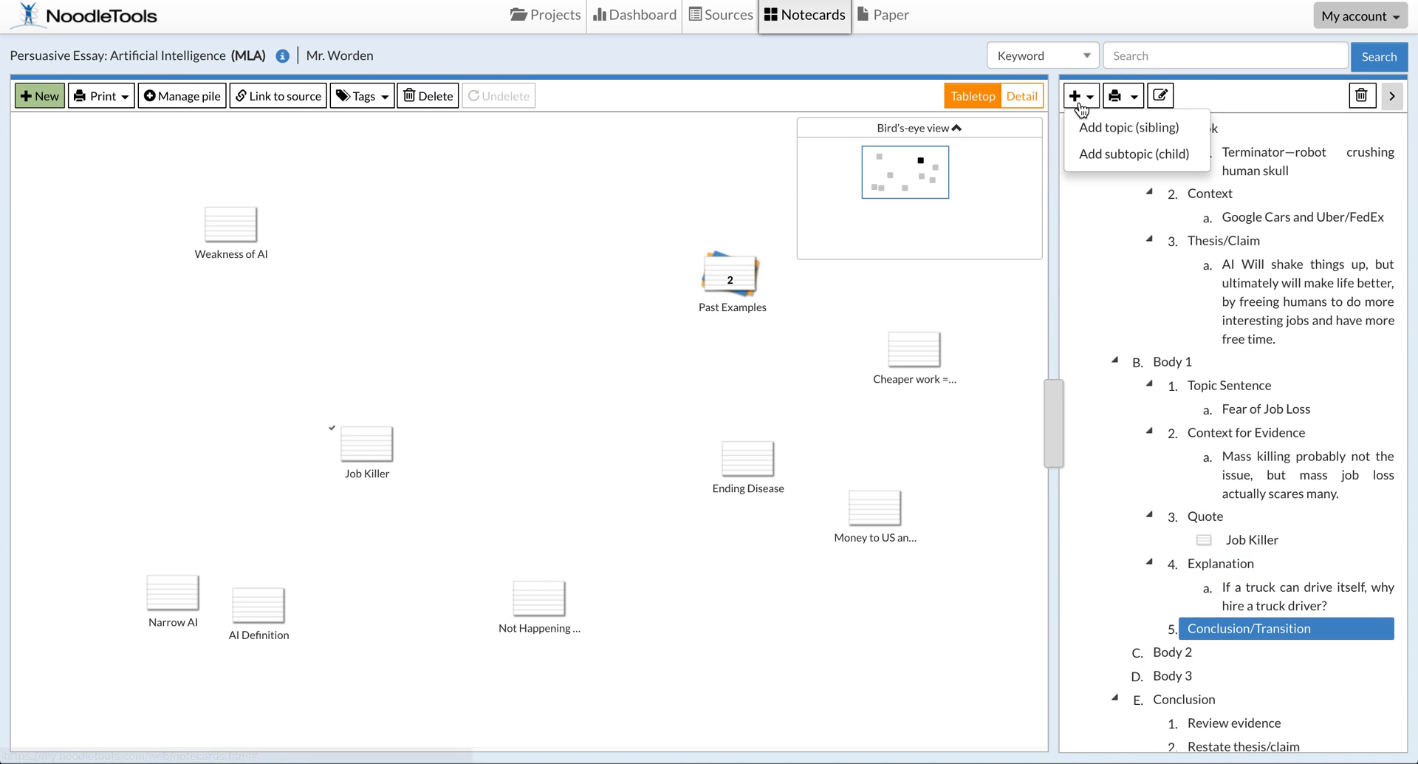
left_click(1106, 152)
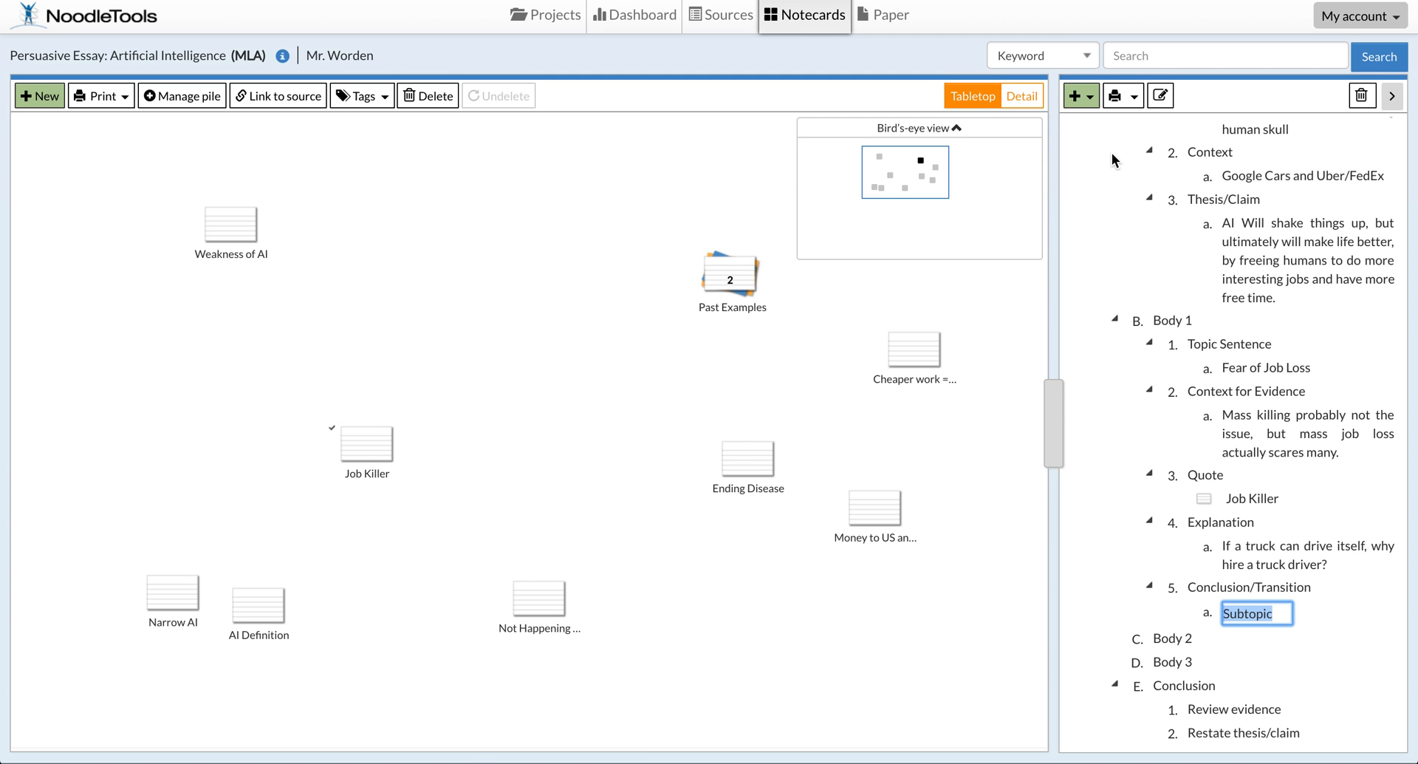
type("Maybe tru")
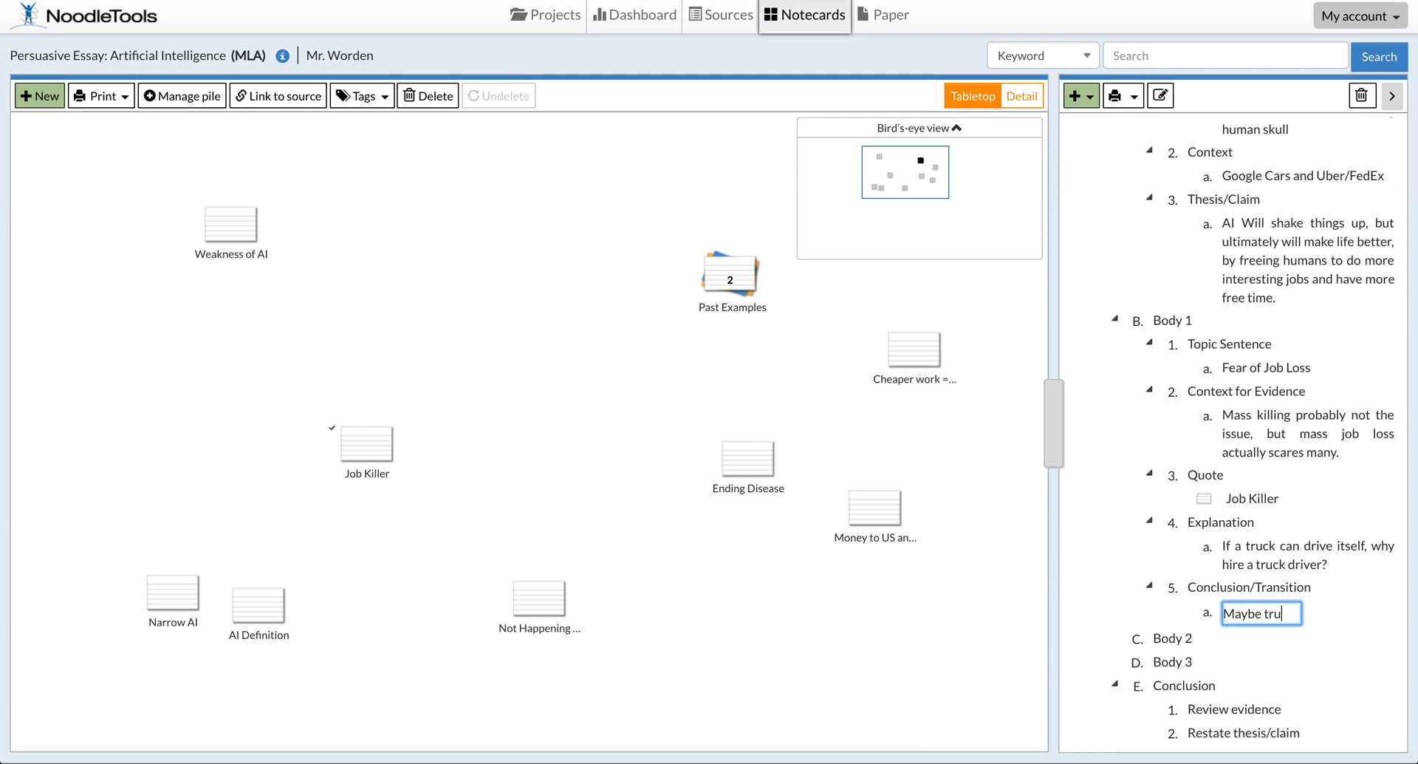
type("ck drivers are goi")
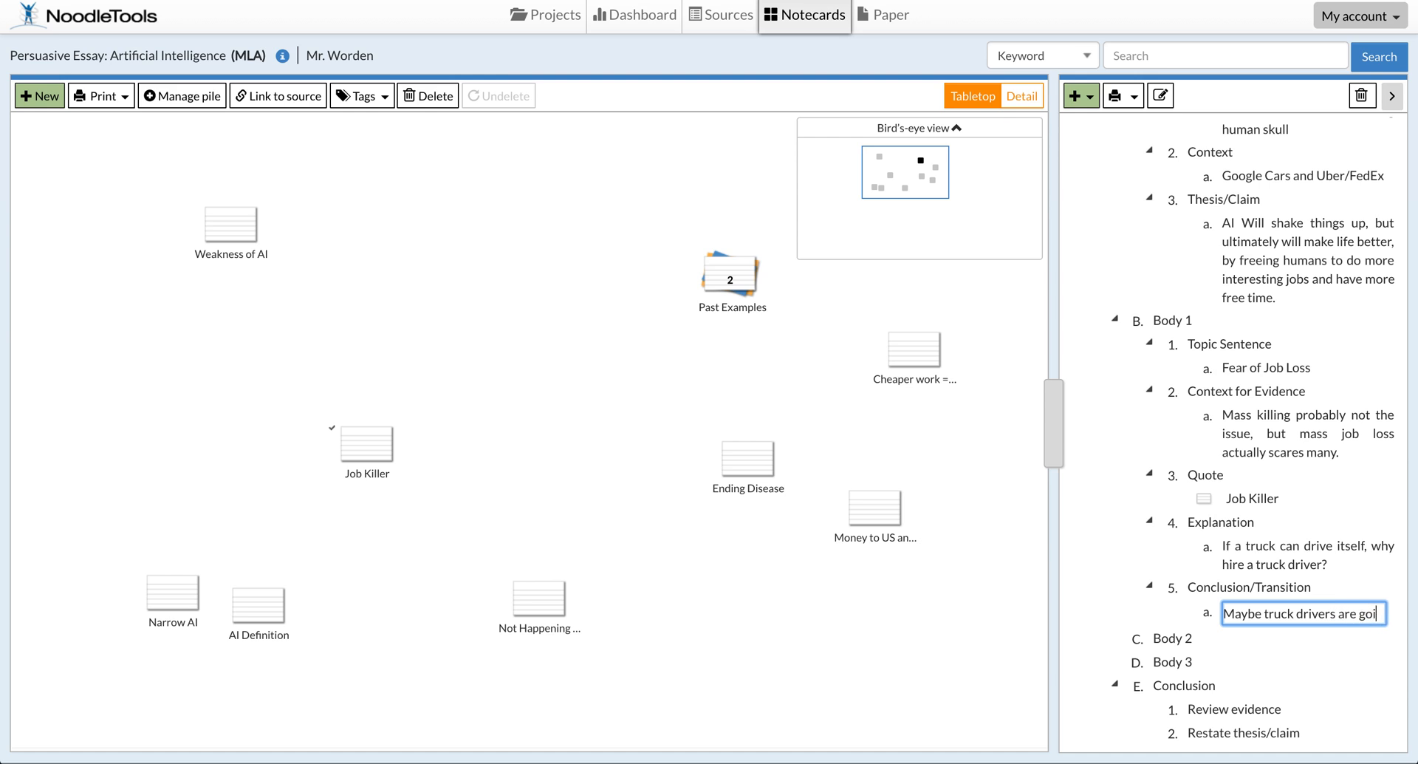
type("ng away, but")
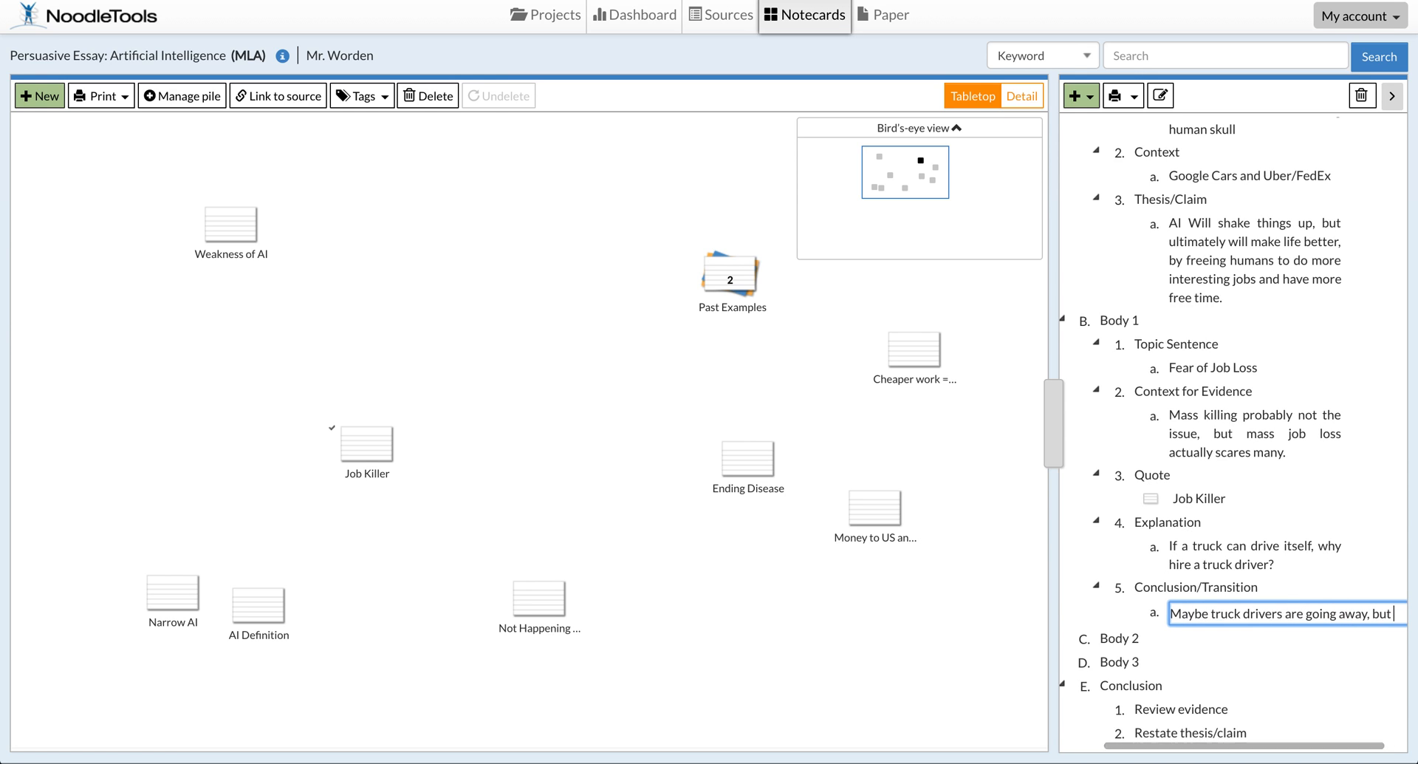
type(" t")
type("hosehumans can")
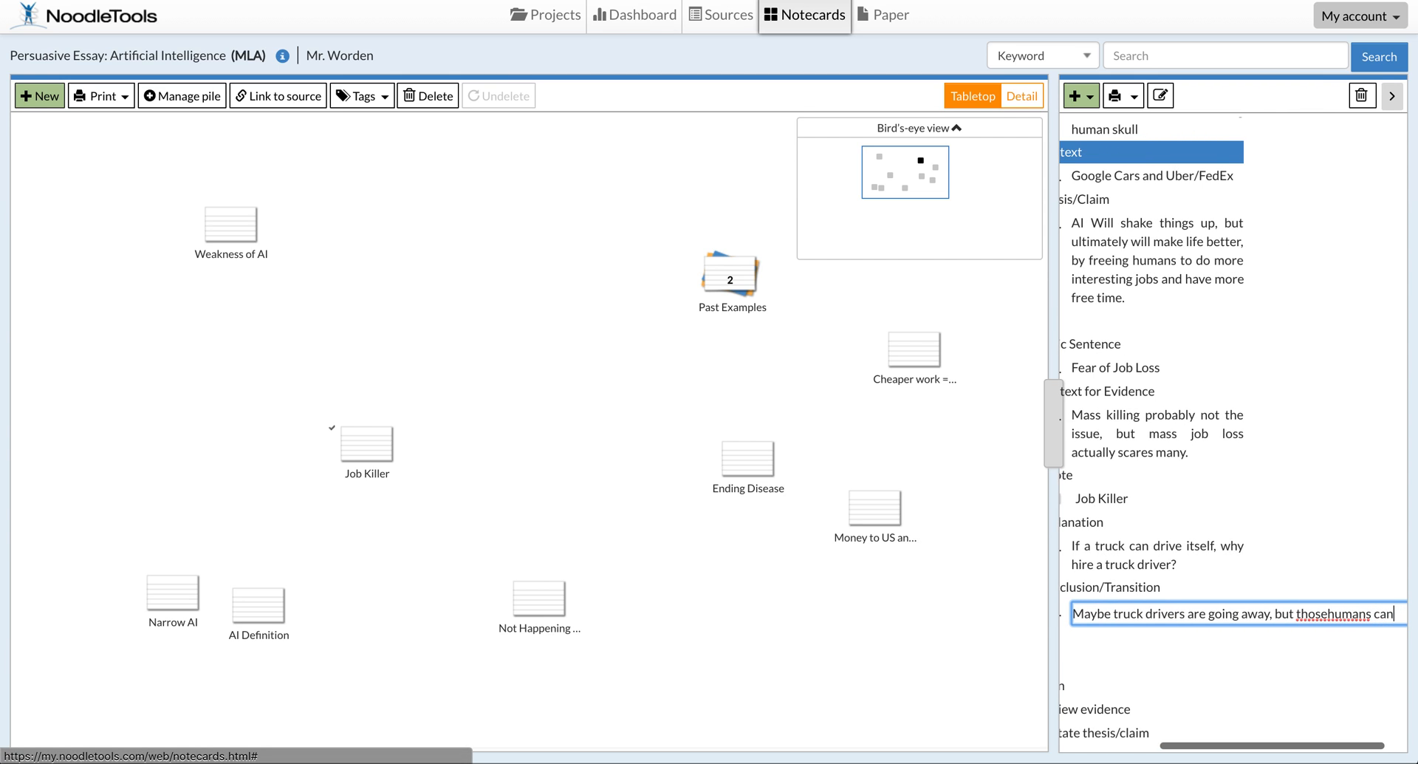
key("Left")
left_click(1328, 613)
key("End")
type("find")
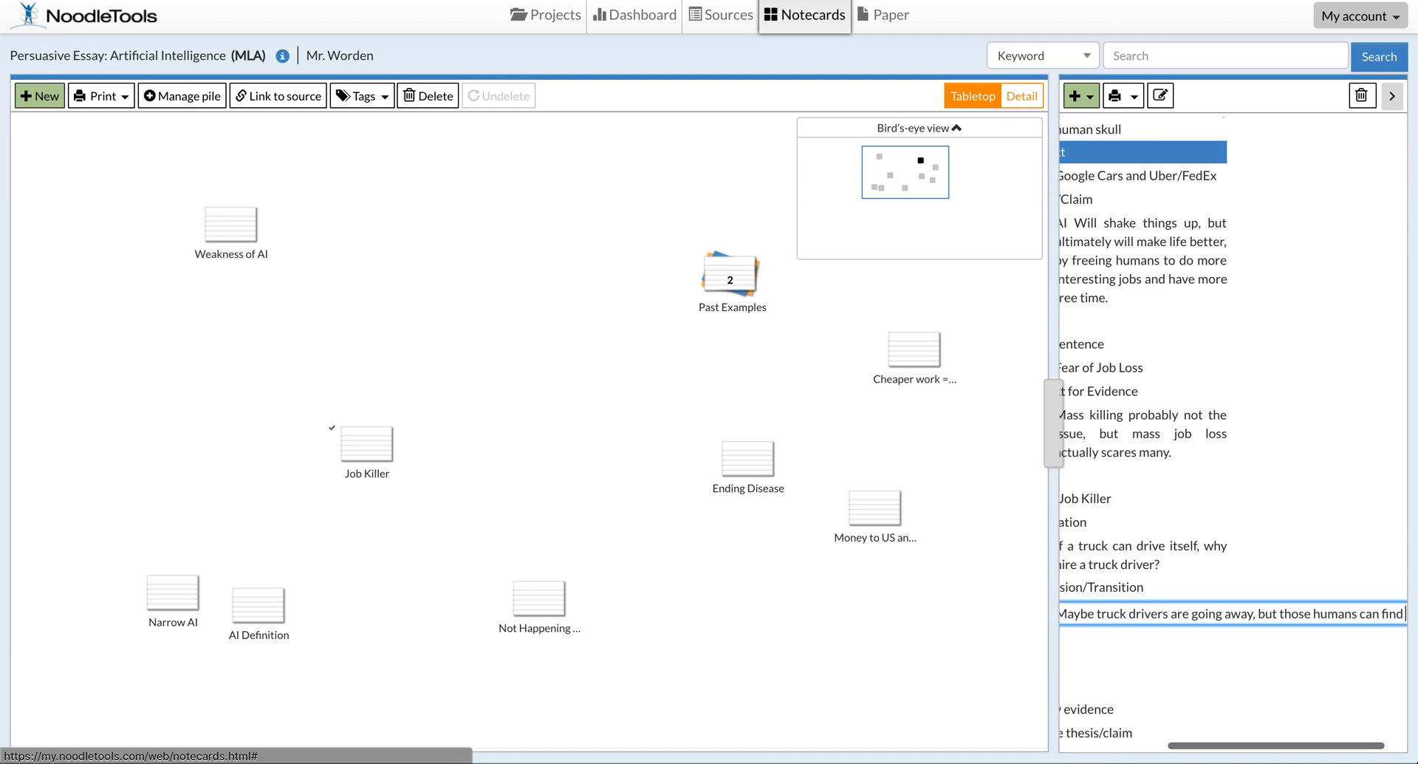
type(" better jobs in other fiel")
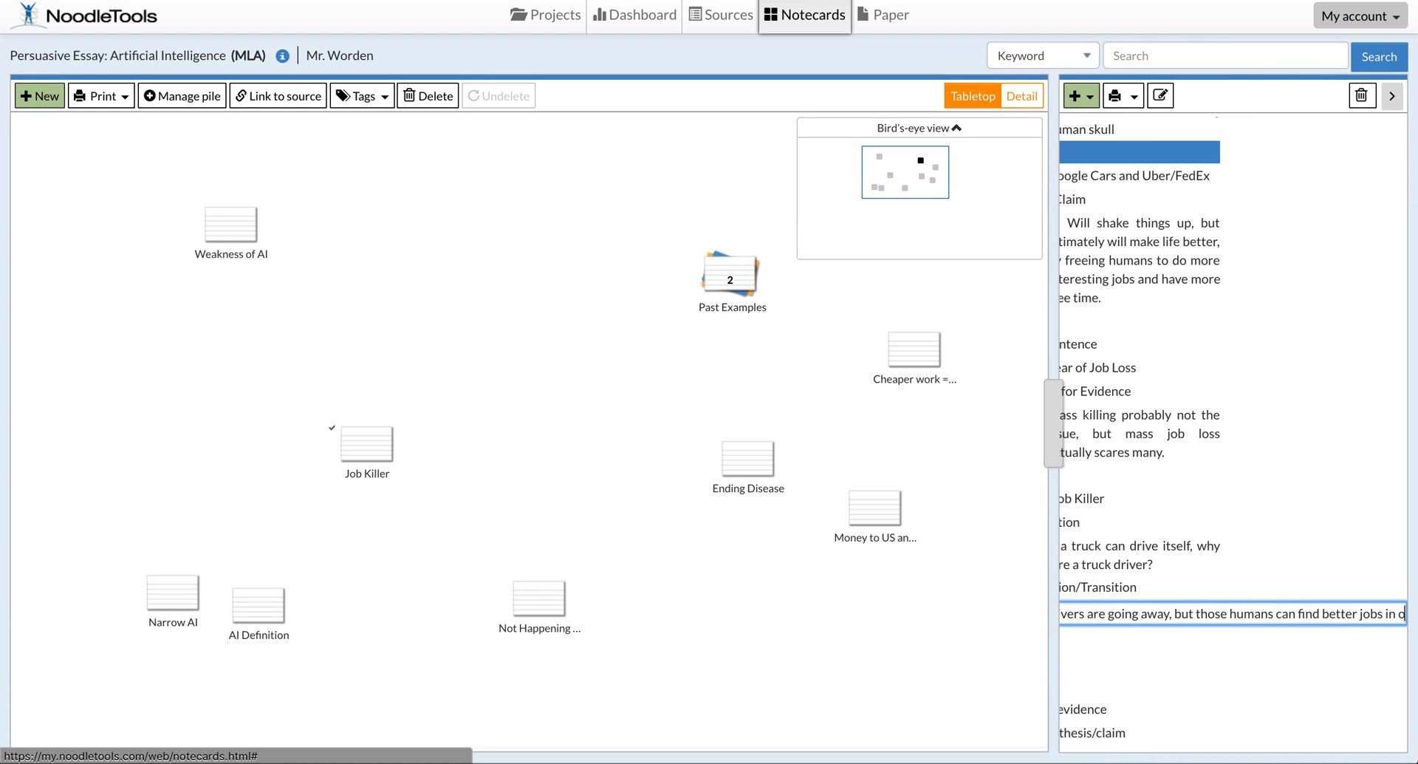
type(".")
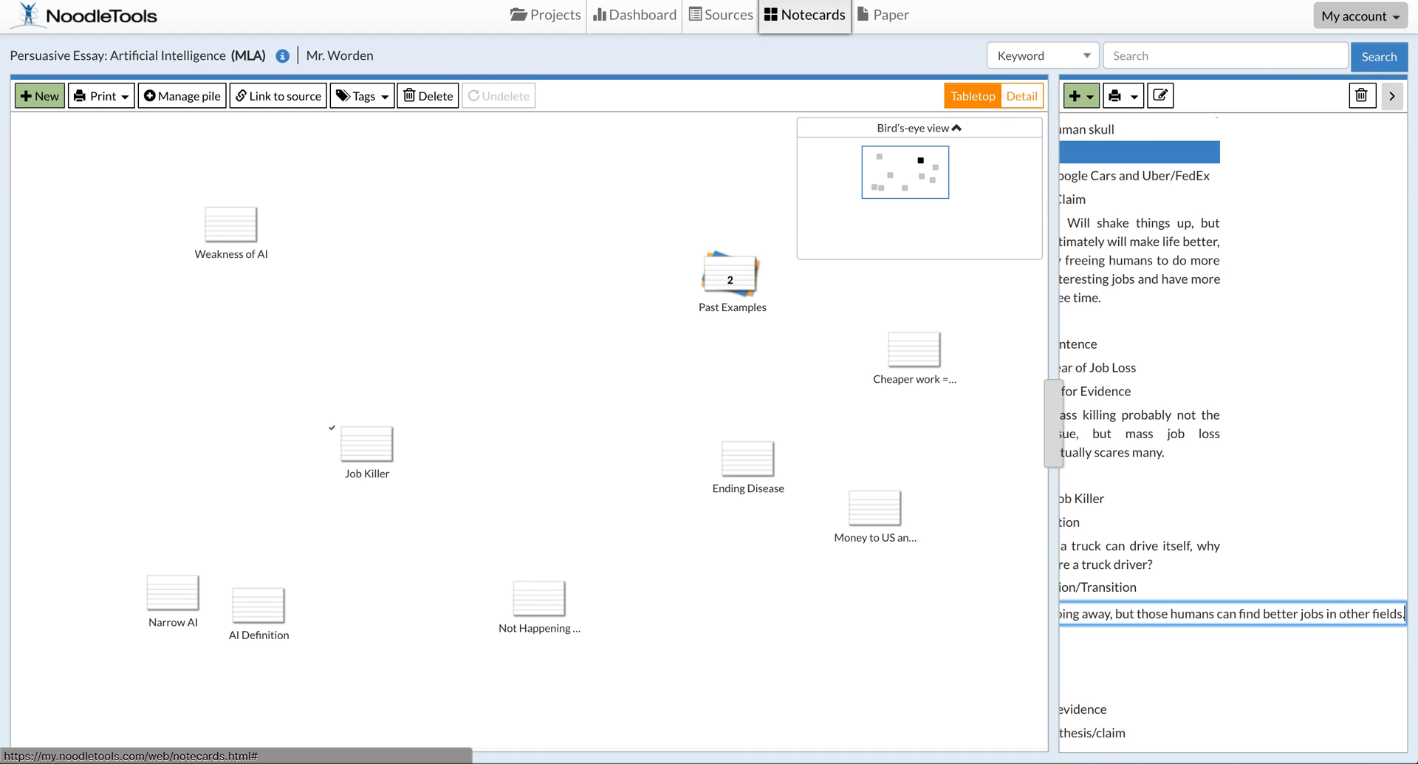
key("Return")
left_click(1192, 670)
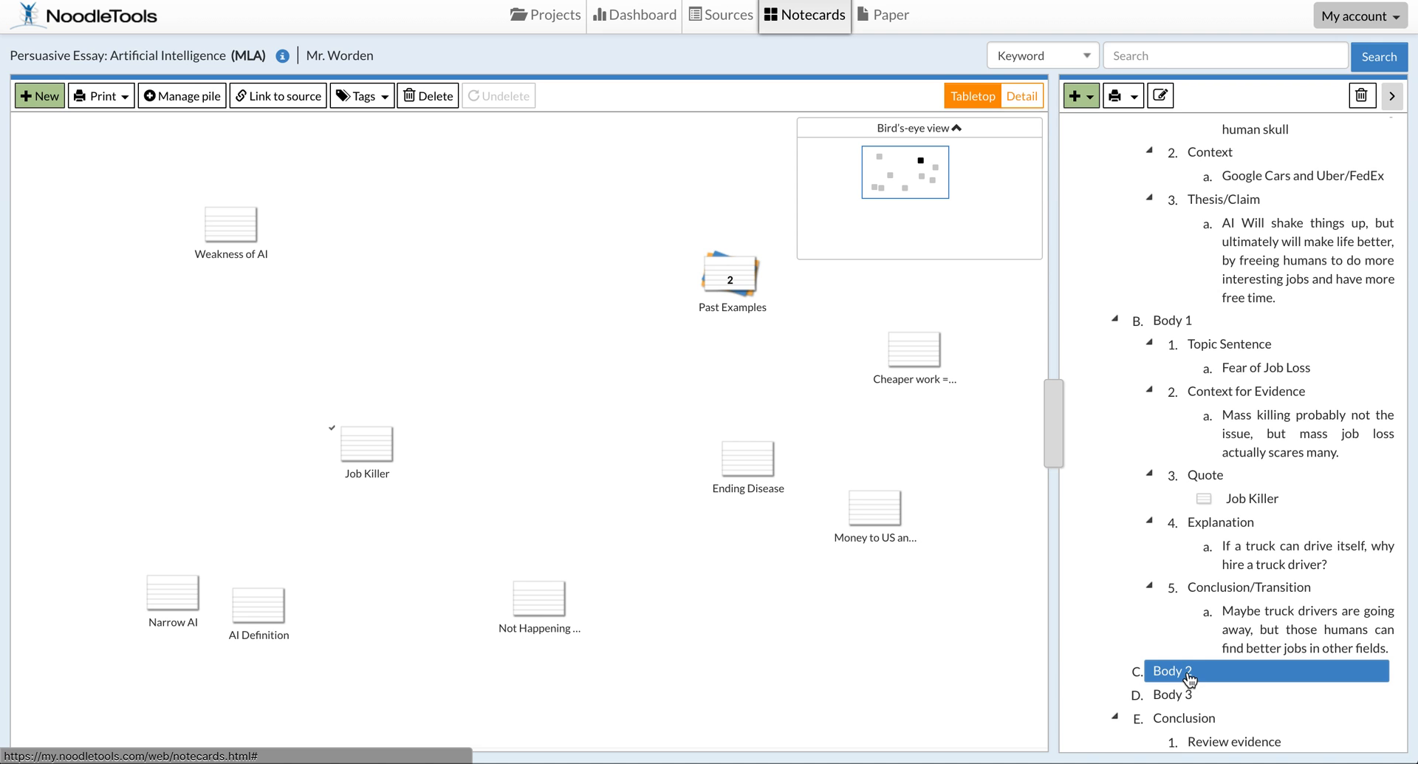
scroll(1250, 674, "down", 1)
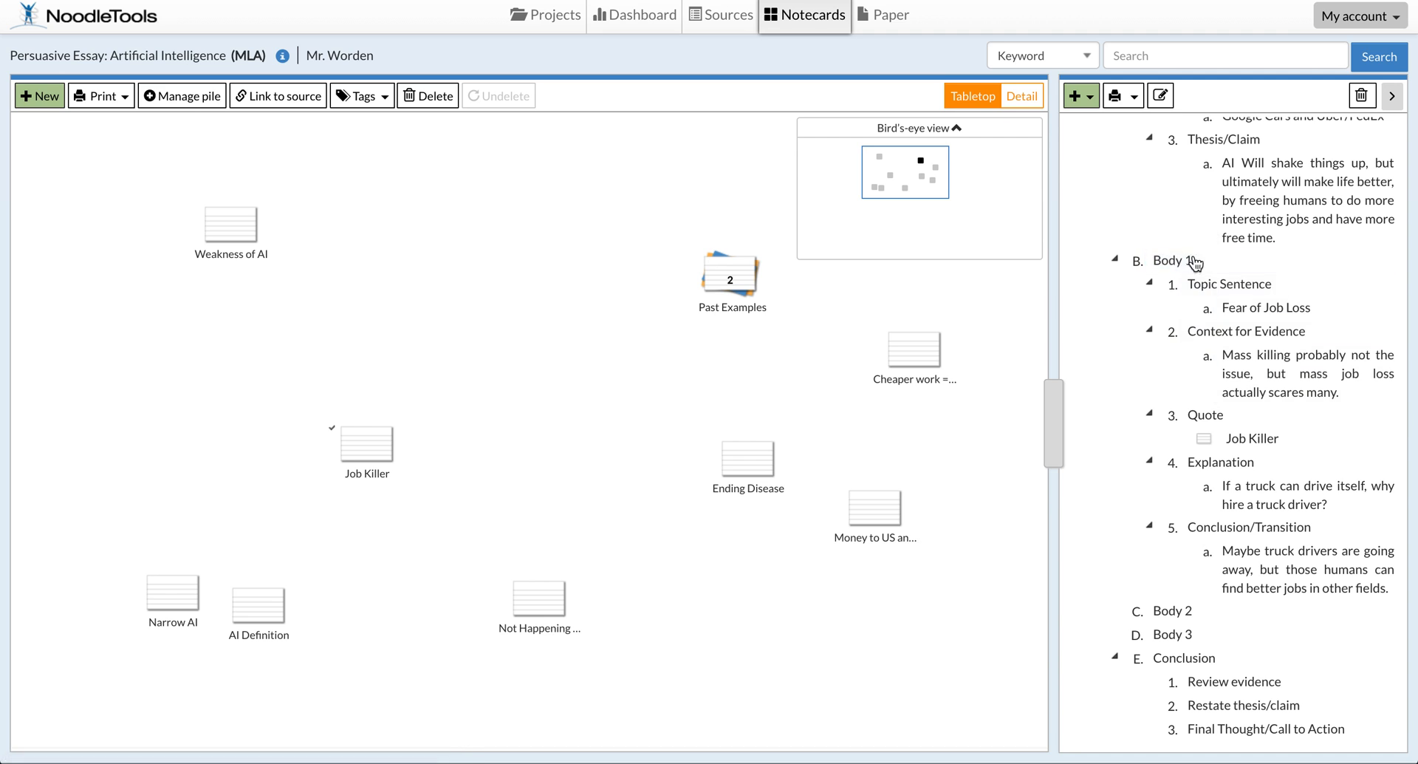
left_click(1289, 526)
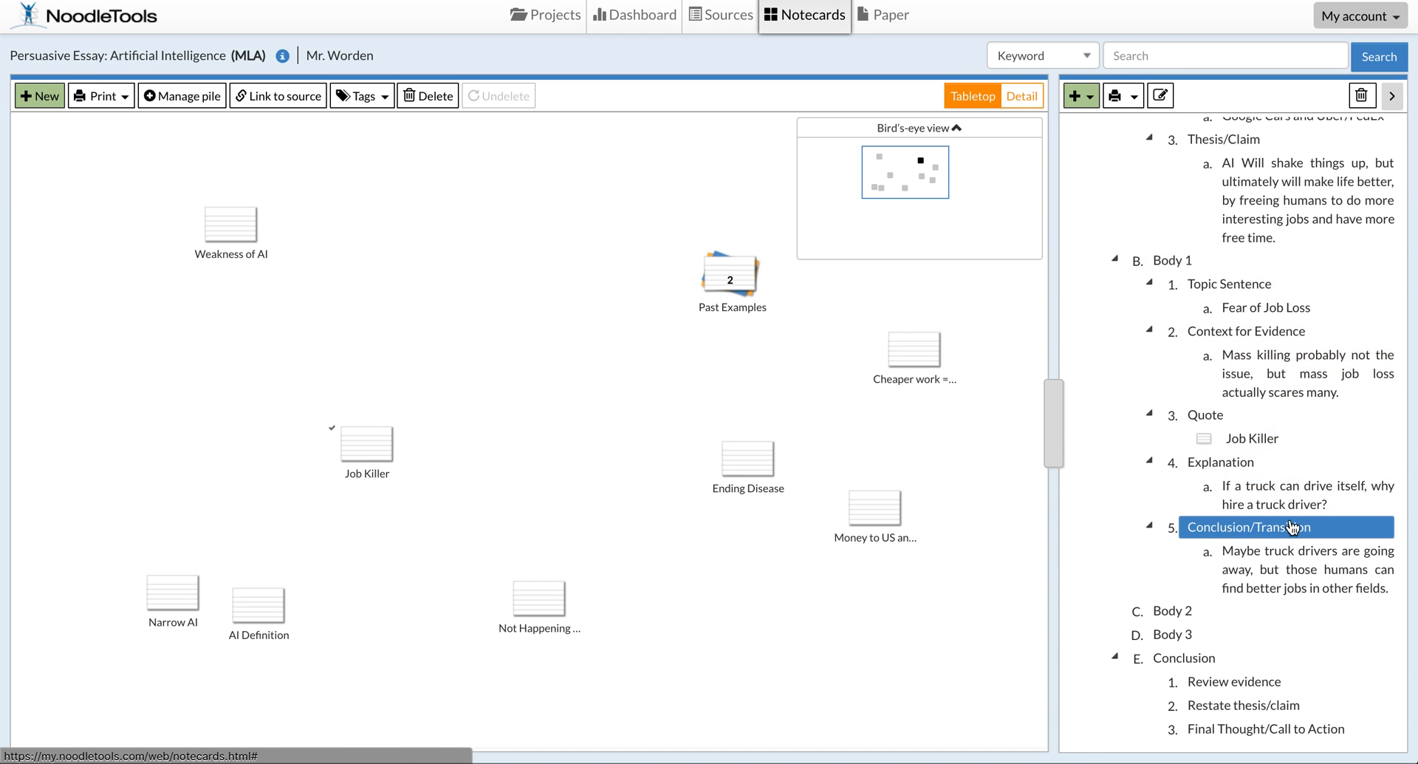
left_click(1284, 575)
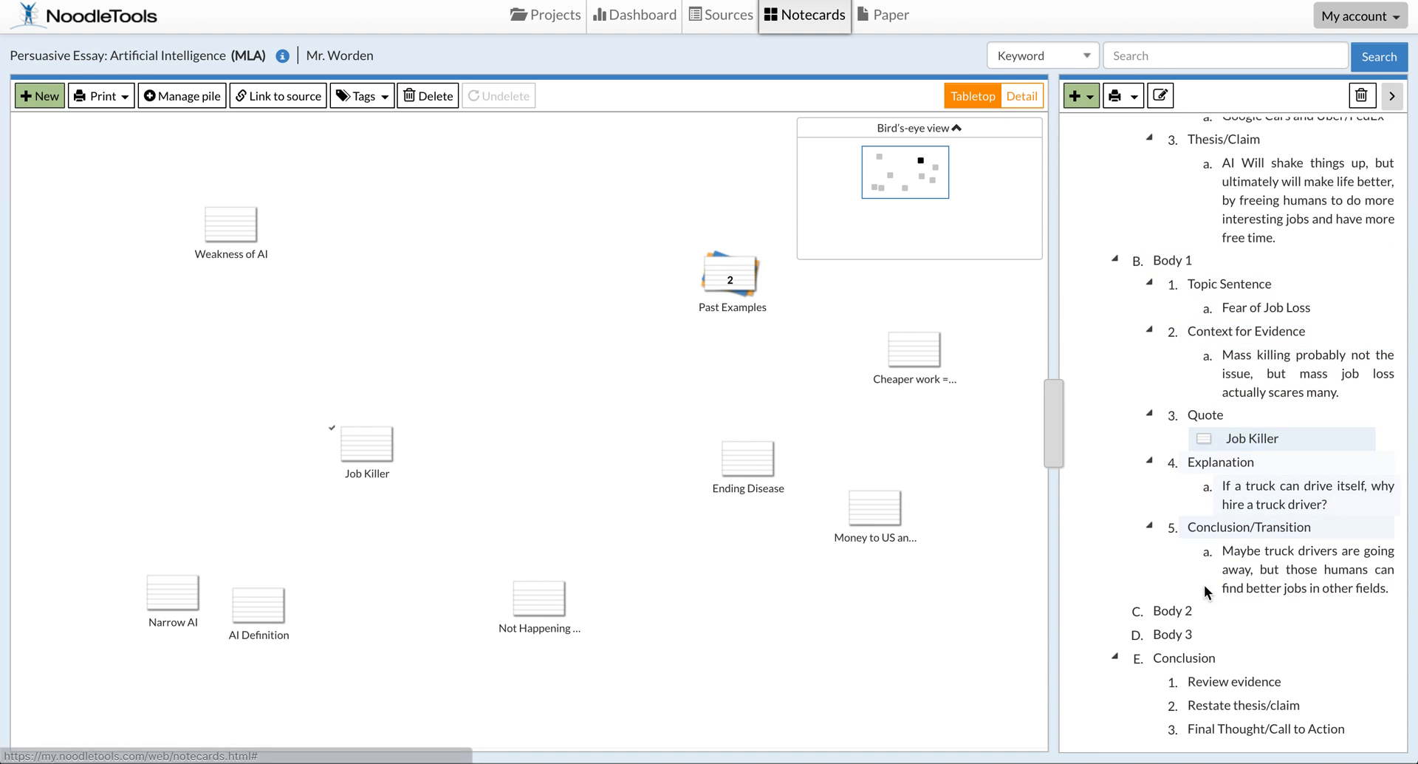
left_click(1257, 536)
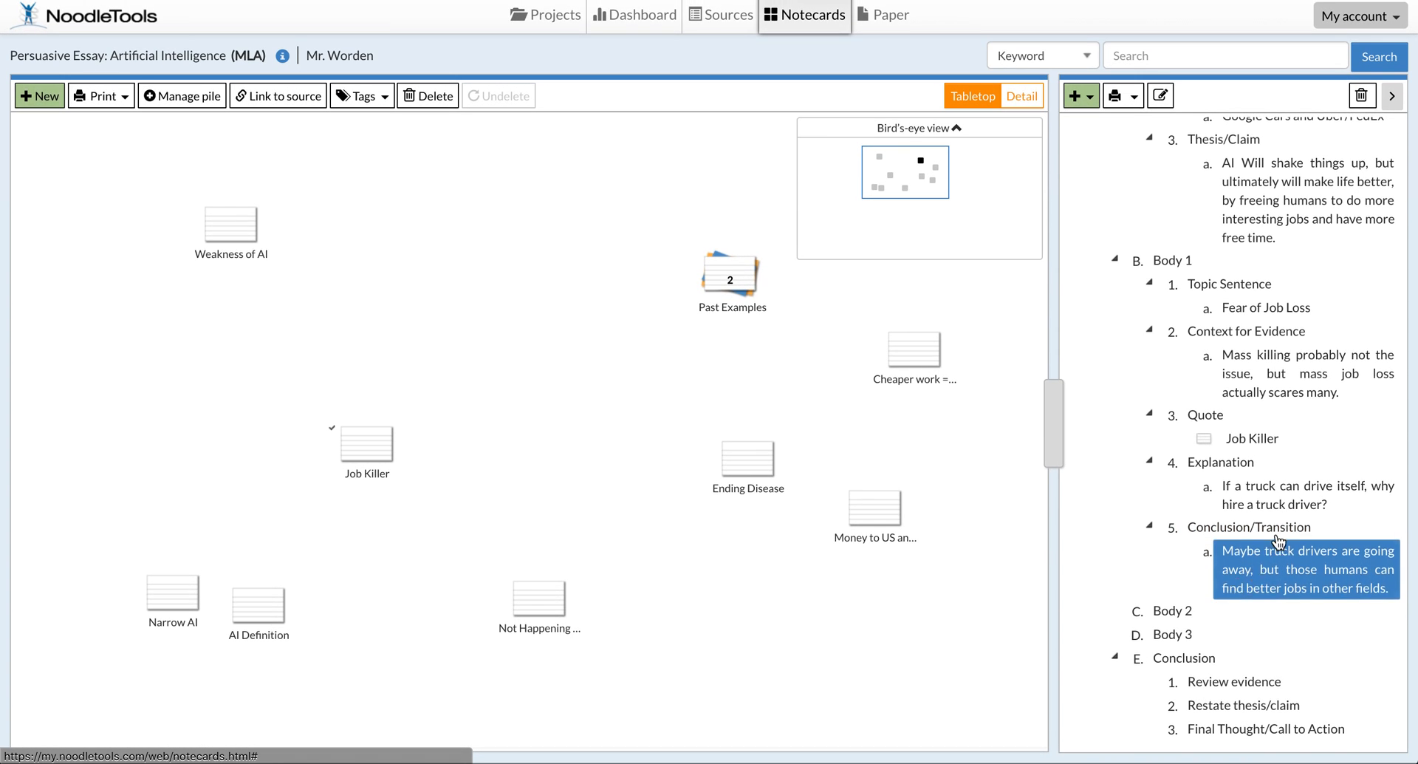
scroll(1260, 387, "up", 3)
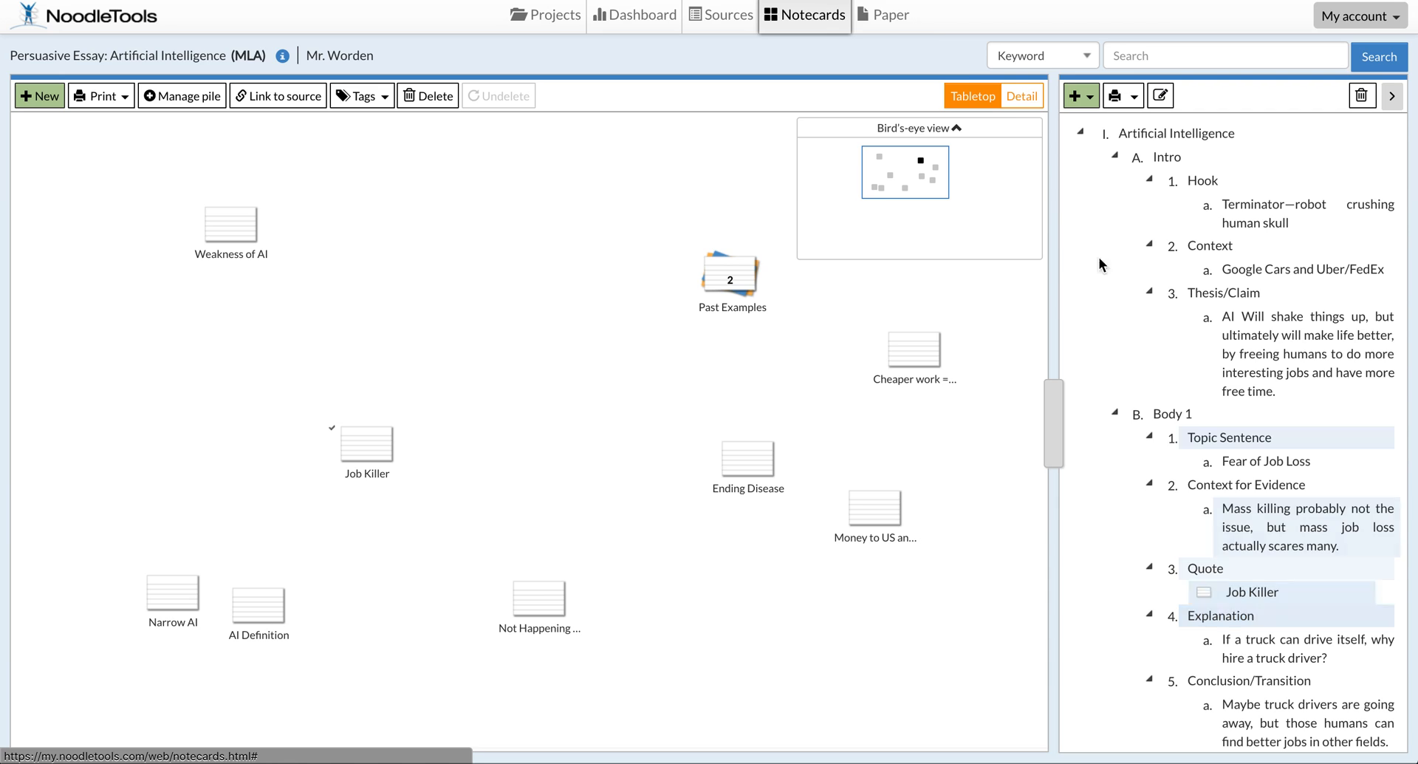